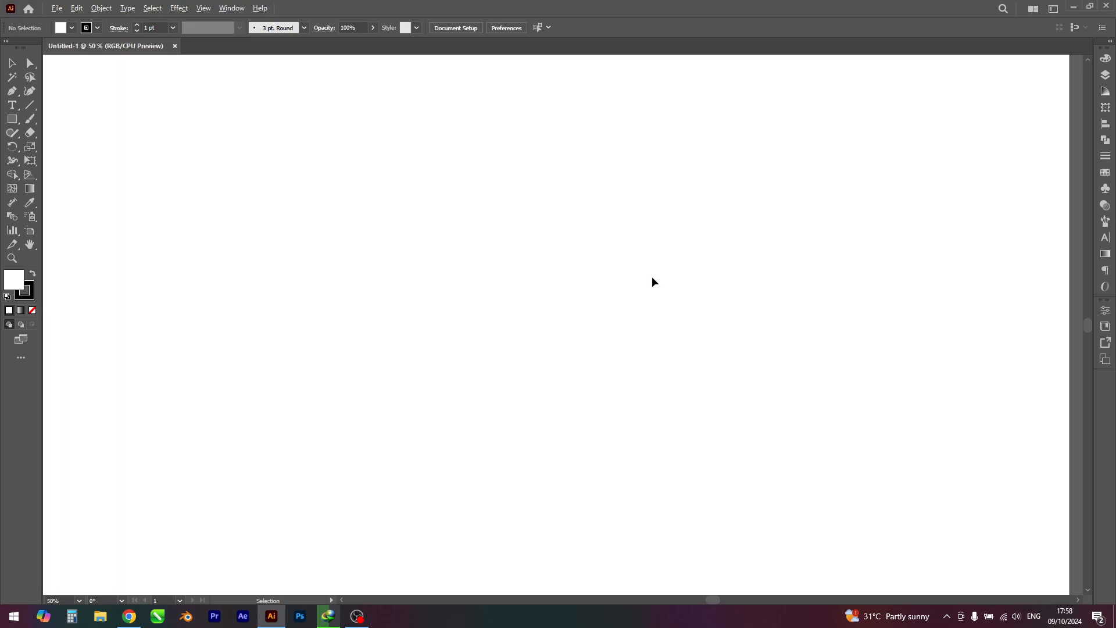
Step: Draw a flat horizontal ellipse about 444 × 85 px and remove its fill, keeping the black outline
right_click(12, 120)
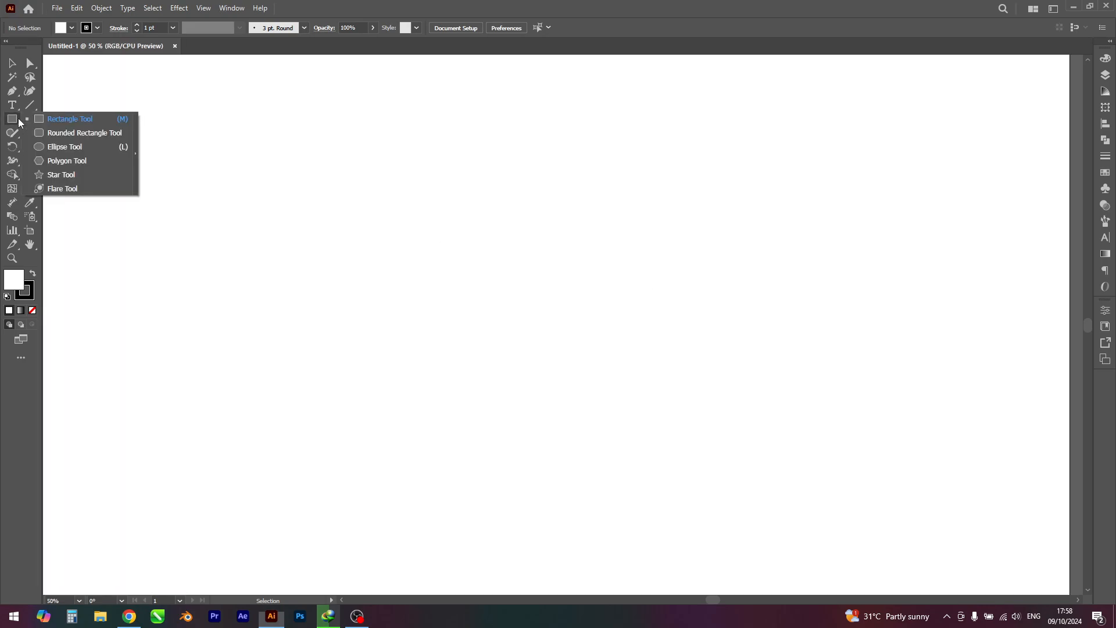
left_click(52, 147)
left_click_drag(378, 158, 632, 206)
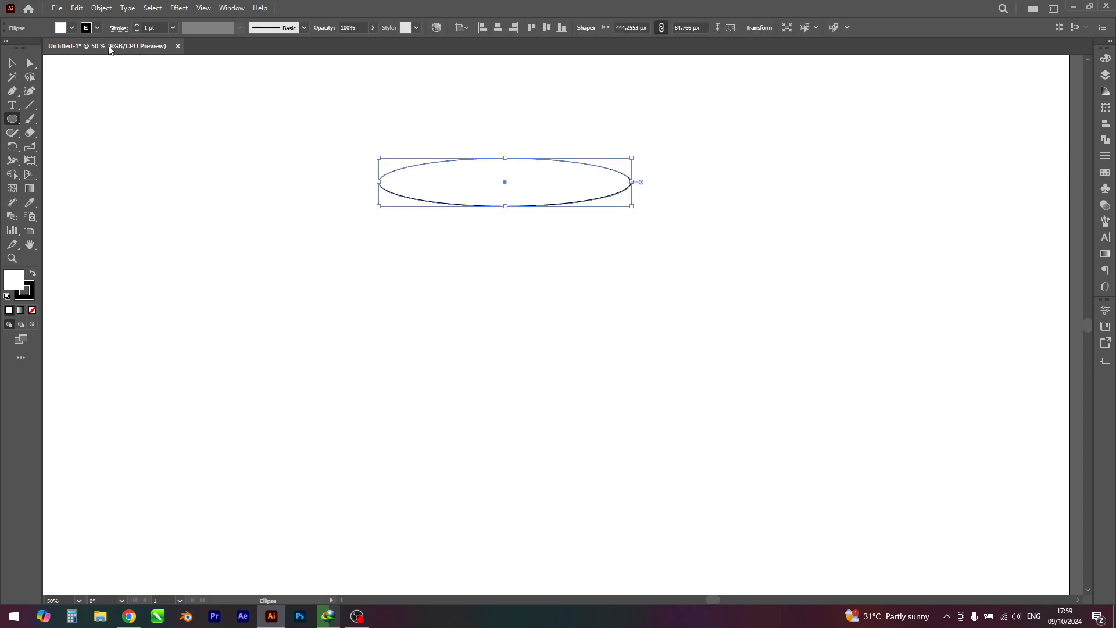
left_click(72, 28)
left_click(8, 48)
left_click(12, 63)
key("ctrl+shift+a")
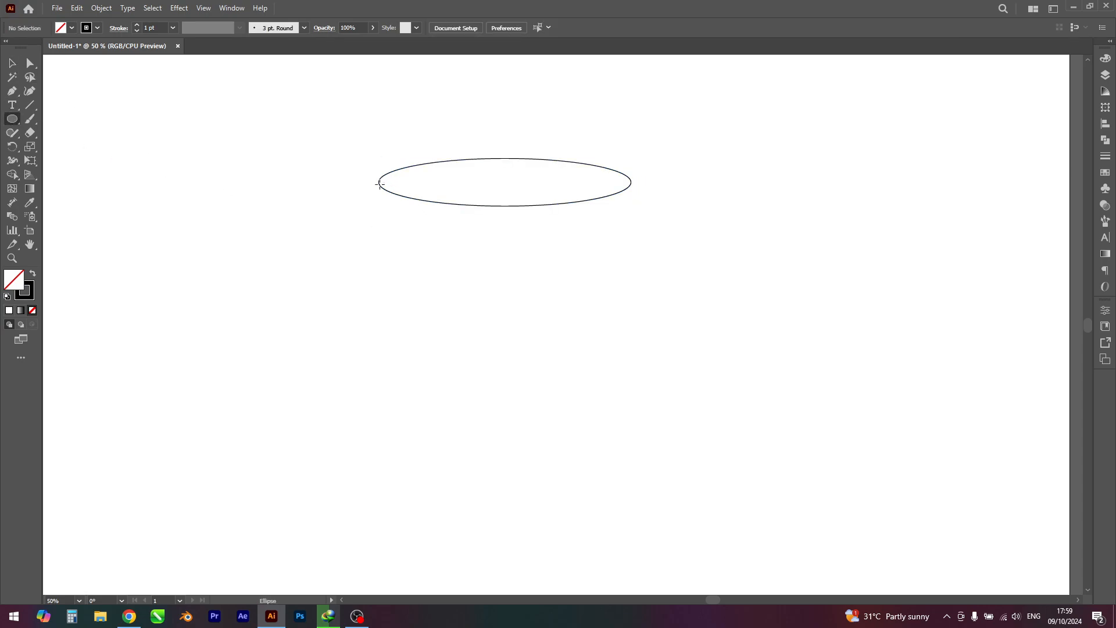
Step: Draw a larger ellipse about 401 × 317 px and centre it horizontally beneath the flat ellipse, overlapping it
left_click_drag(379, 184, 608, 363)
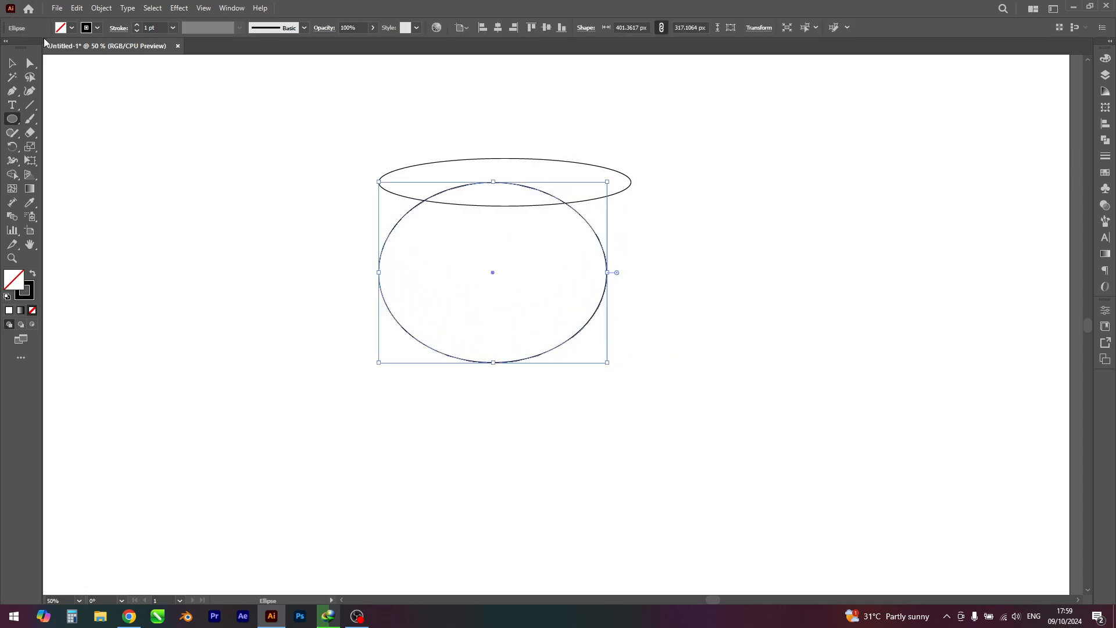
left_click(12, 62)
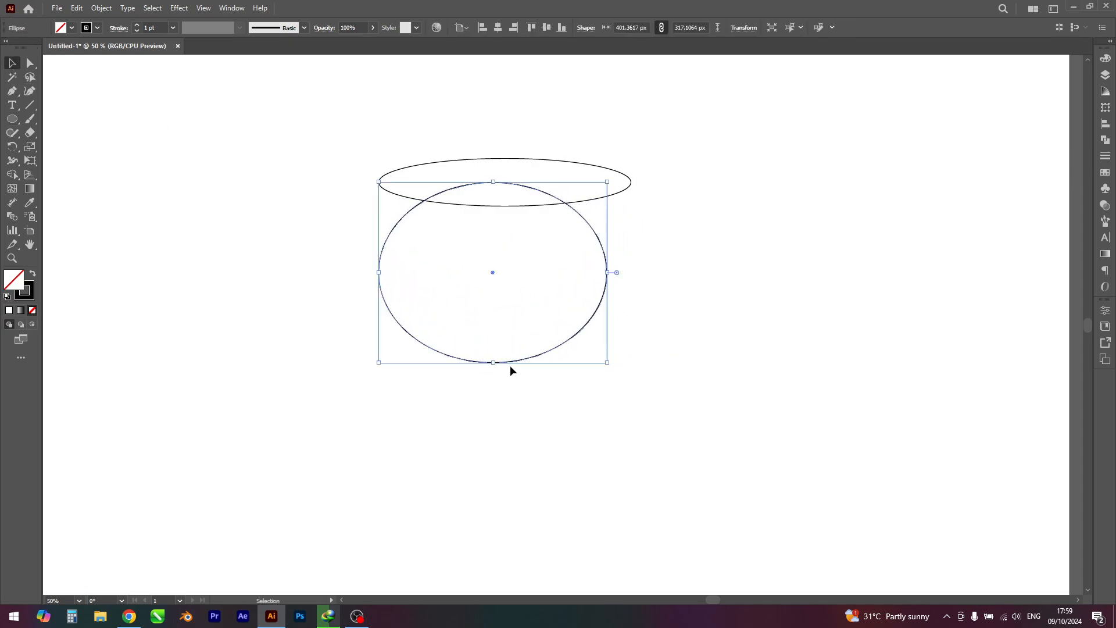
left_click_drag(514, 362, 525, 367)
left_click_drag(339, 116, 525, 271)
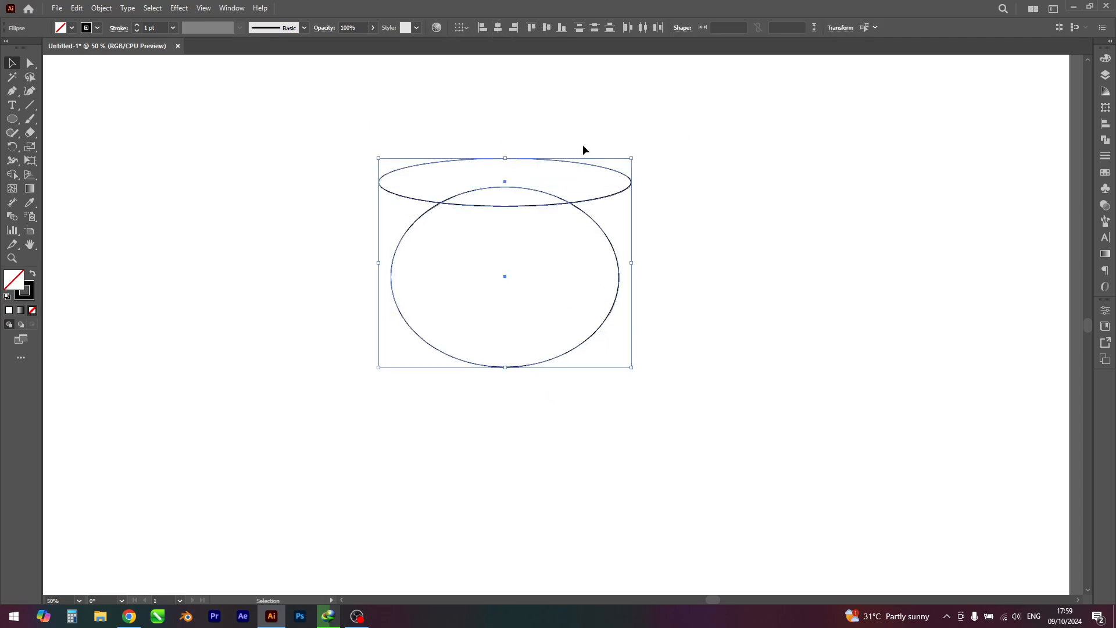
left_click(606, 303)
left_click(613, 244)
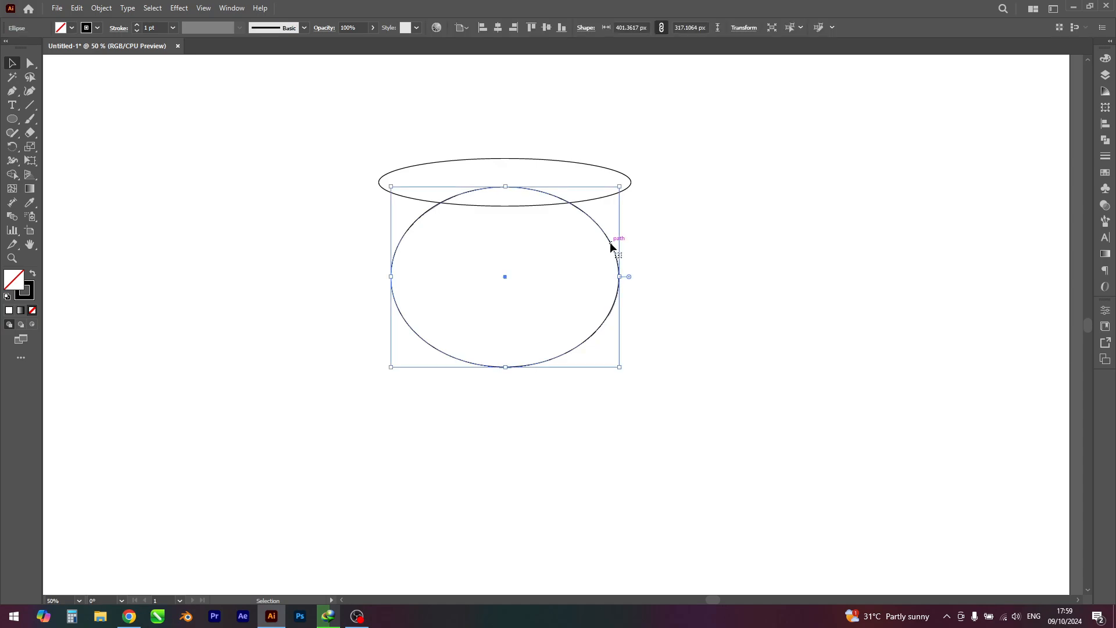
Step: Resize the larger ellipse to about 444 × 344 px so its sides meet the ends of the flat ellipse
mouse_move(621, 278)
left_mouse_down()
mouse_move(658, 278)
mouse_move(634, 274)
left_mouse_up()
key("ctrl+z")
mouse_move(506, 186)
left_mouse_down()
mouse_move(516, 150)
mouse_move(516, 171)
left_mouse_up()
left_click_drag(513, 368, 501, 285)
left_click_drag(608, 186, 633, 189)
scroll(633, 189, "up", 6)
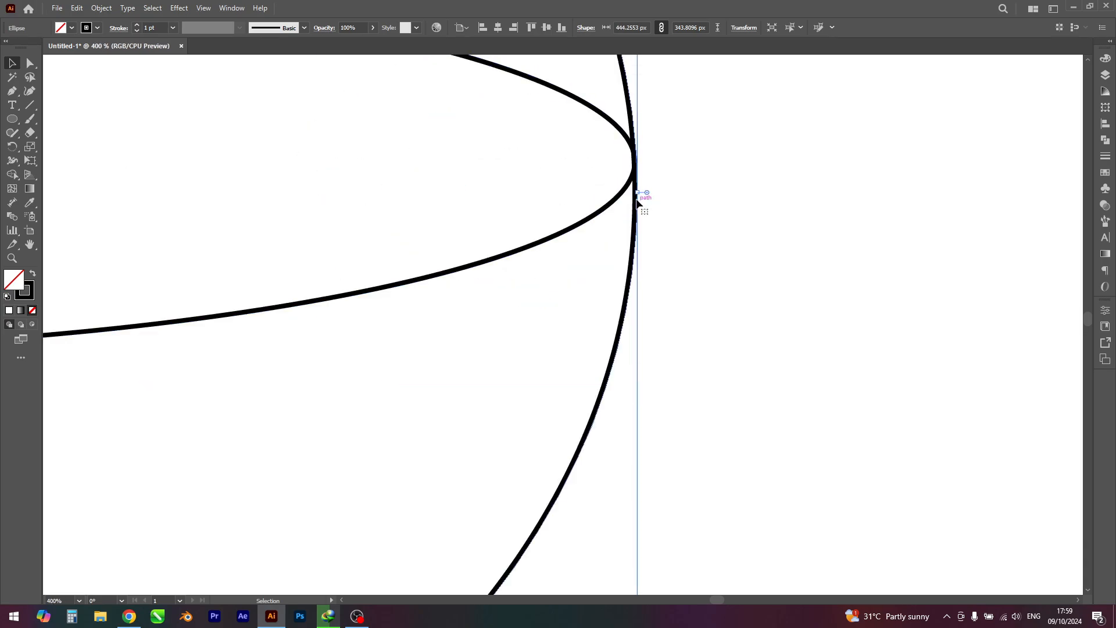
left_click(683, 228)
scroll(681, 223, "down", 5)
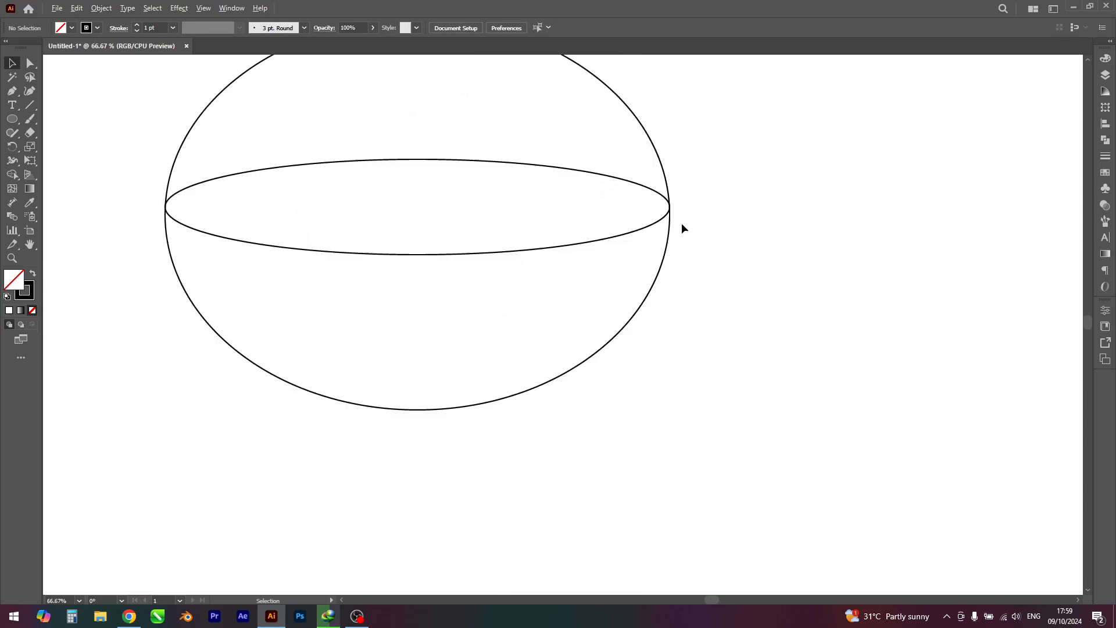
Step: Remove the dome above the flat ellipse with the Shape Builder, leaving a bowl outline
left_click_drag(291, 103, 660, 383)
left_click(13, 173)
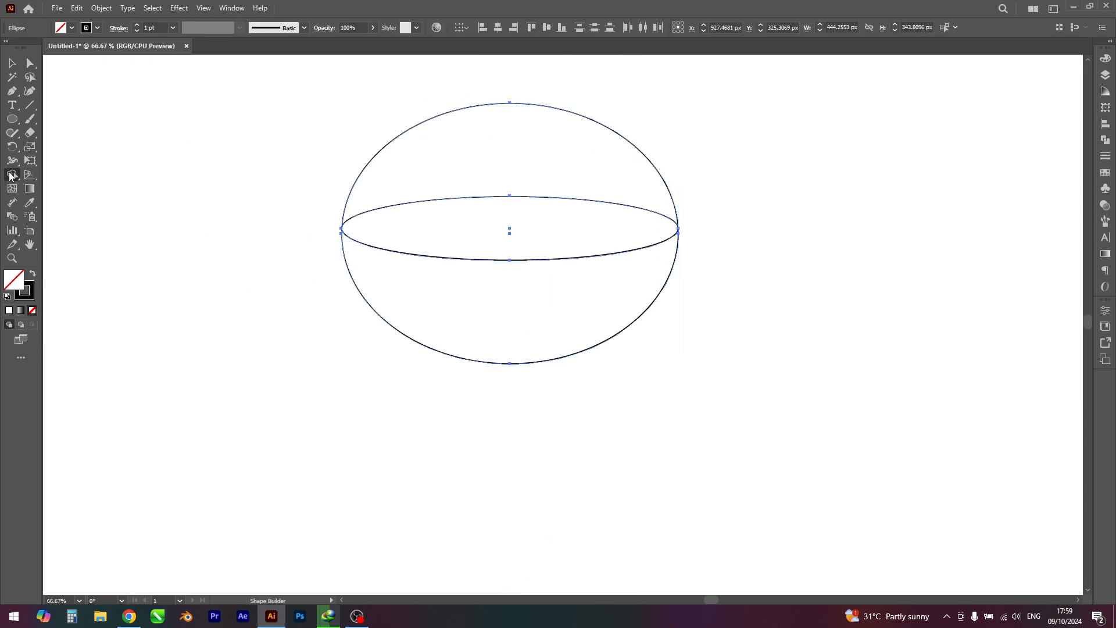
left_click(461, 115, "alt")
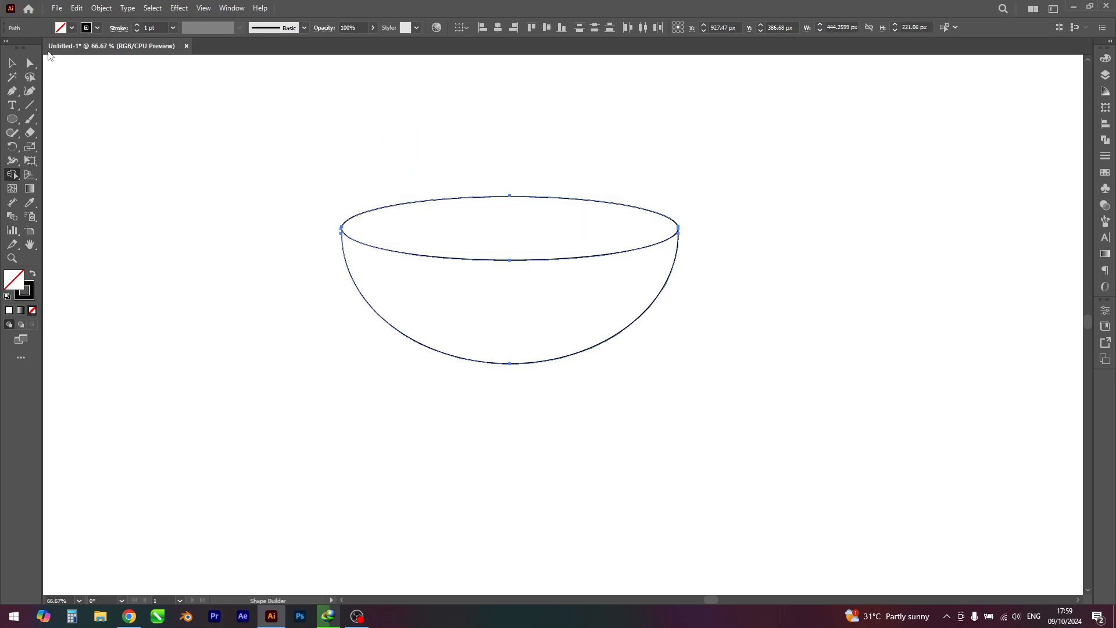
left_click(10, 67)
left_click(259, 262)
scroll(260, 263, "down", 2)
left_click_drag(265, 278, 360, 310)
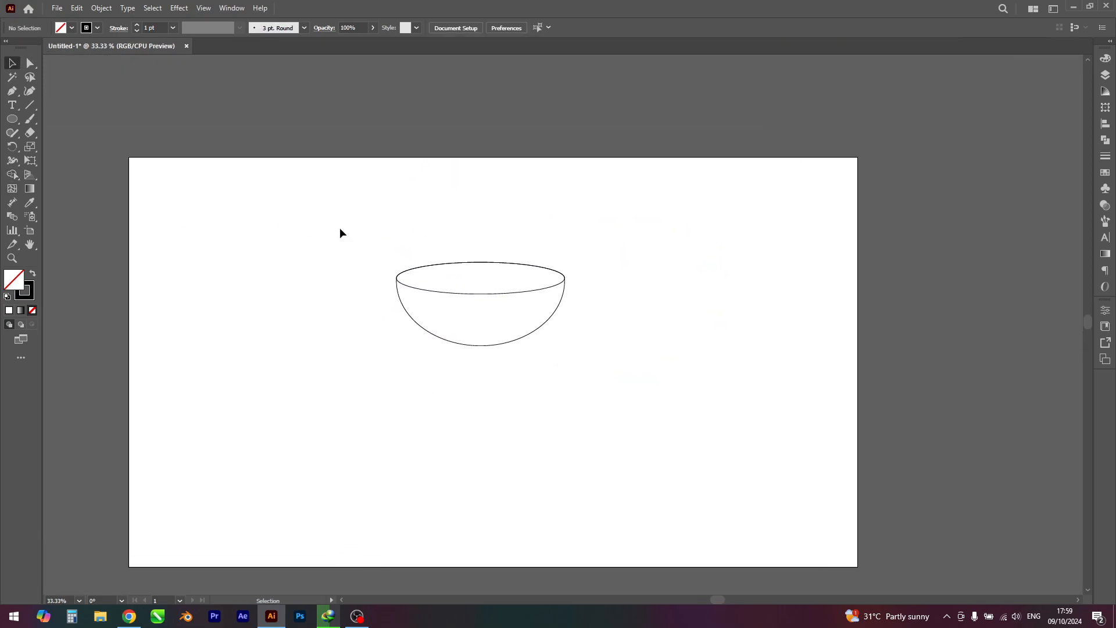
Step: Use the Shape Builder to separate the bowl's rim ellipse from its body
left_click_drag(344, 218, 674, 429)
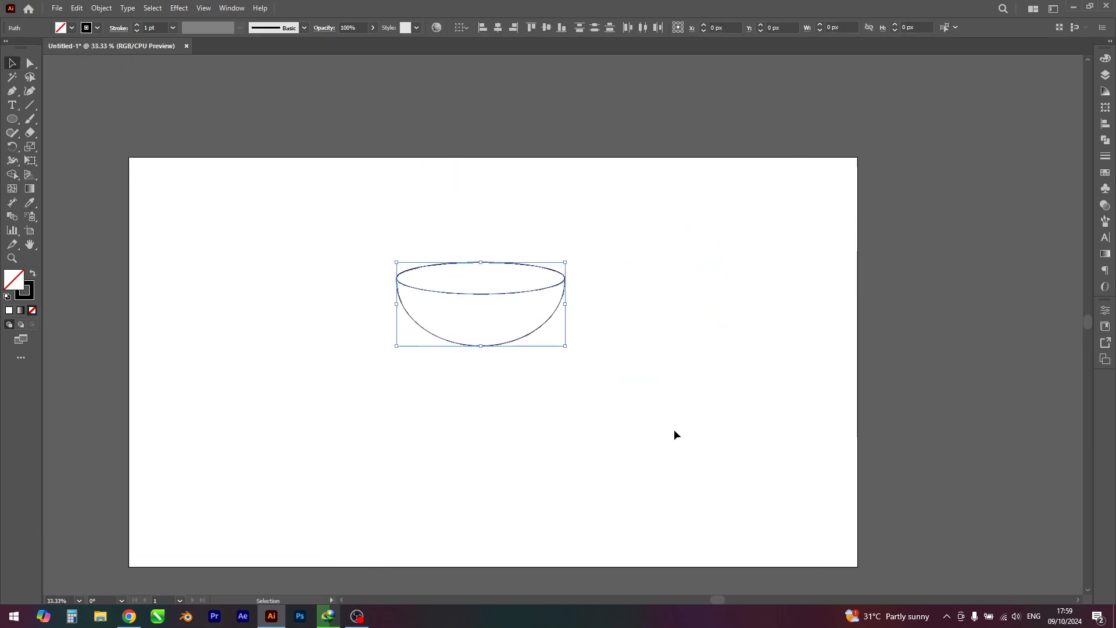
left_click(17, 173)
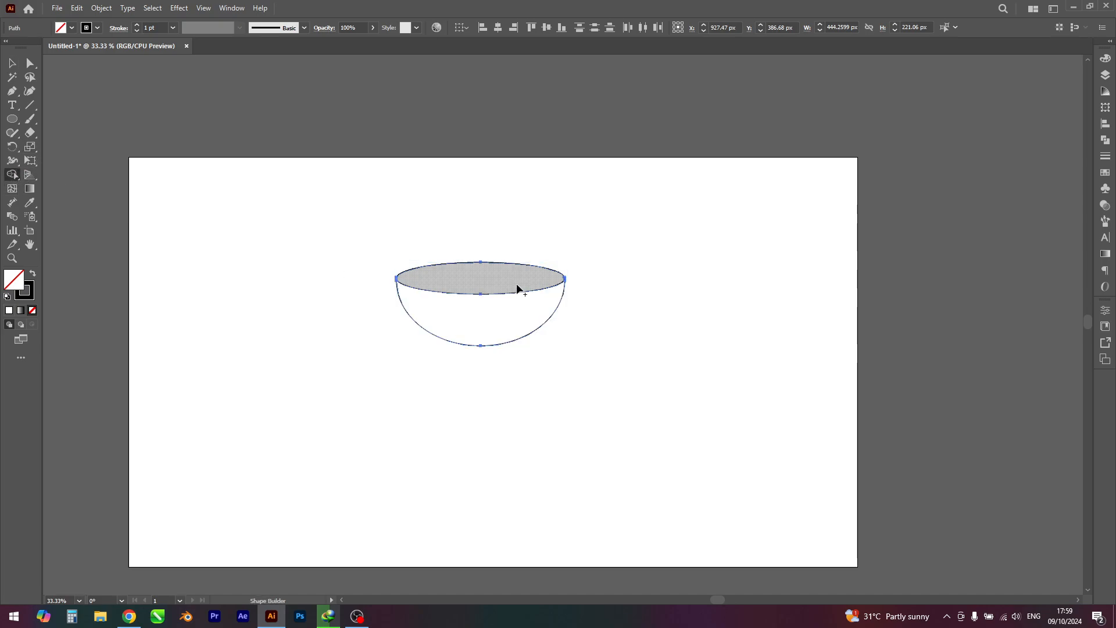
left_click(13, 66)
left_click(250, 244)
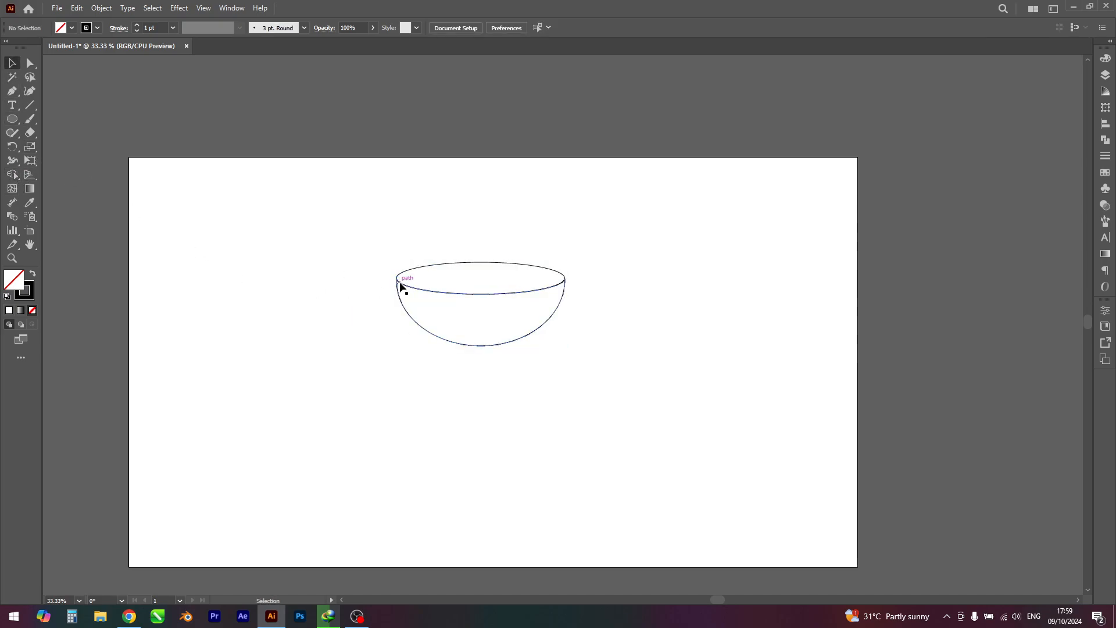
Step: Try moving the bowl body and the rim ellipse apart, and undo both moves
left_click_drag(427, 293, 311, 353)
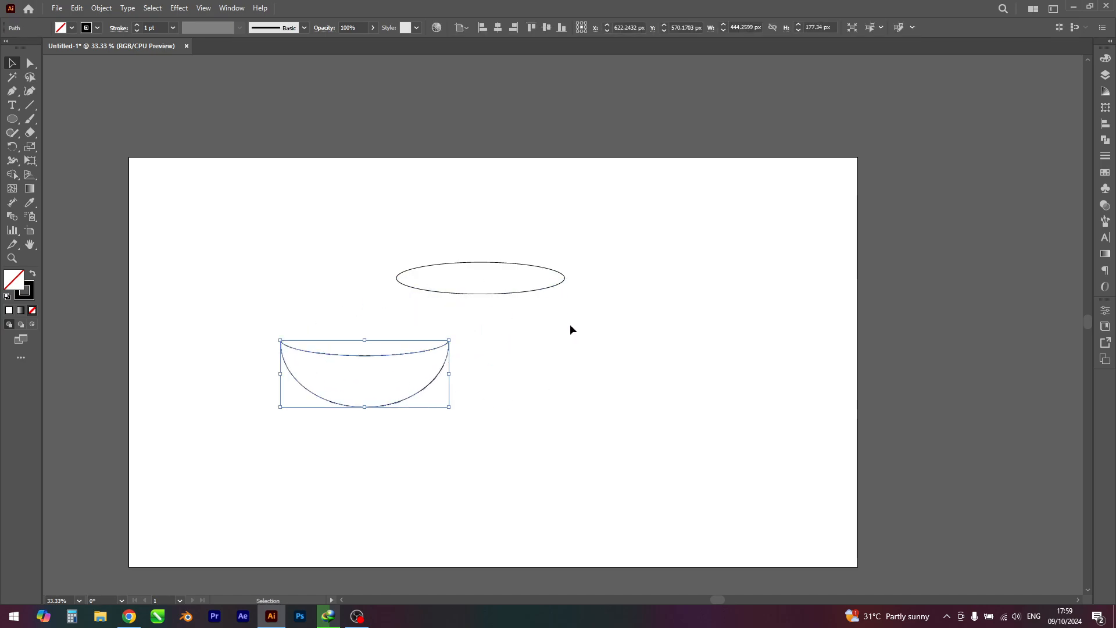
left_click_drag(548, 294, 628, 332)
key("ctrl+z")
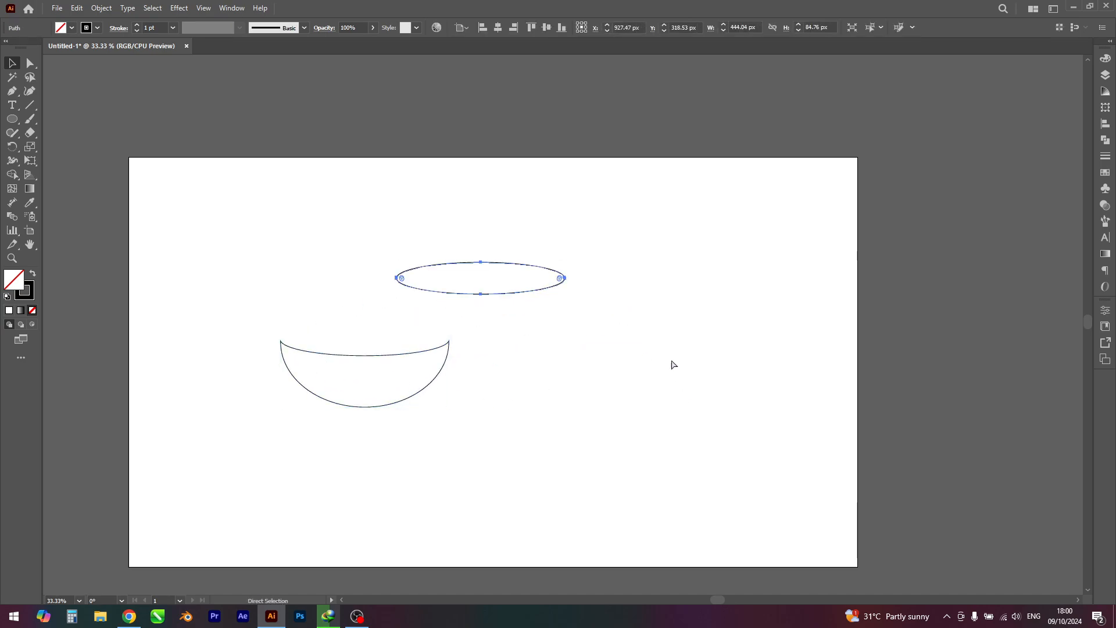
left_click(647, 330)
key("ctrl+z")
left_click(640, 366)
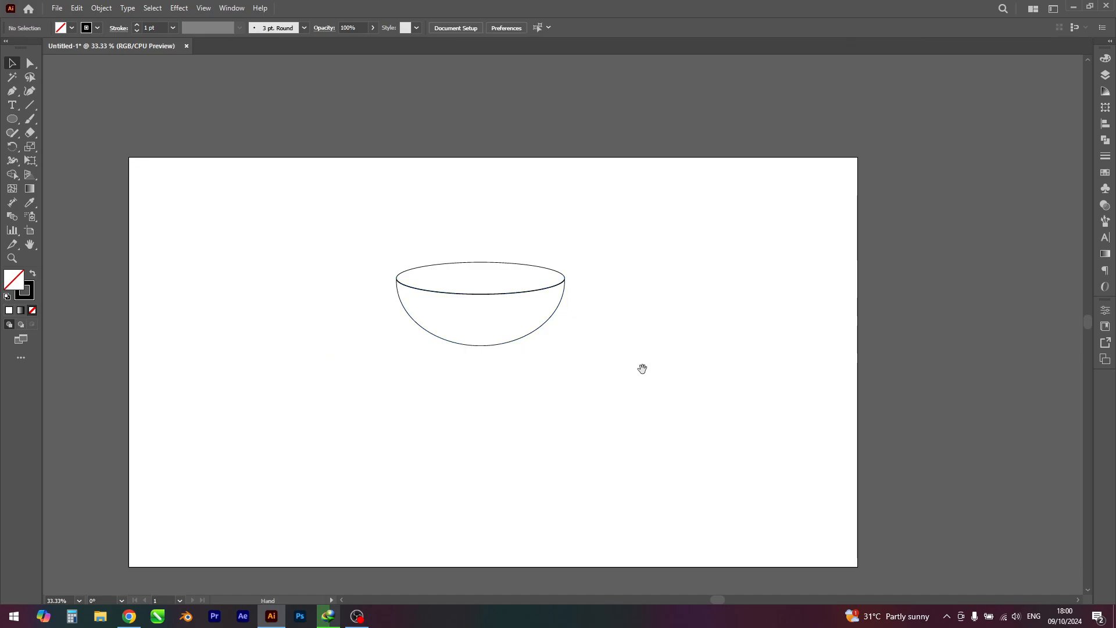
Step: Swap fill and stroke on both bowl shapes to give them a black fill with no stroke
left_click_drag(641, 369, 679, 381)
scroll(553, 260, "up", 2)
left_click_drag(199, 250, 750, 511)
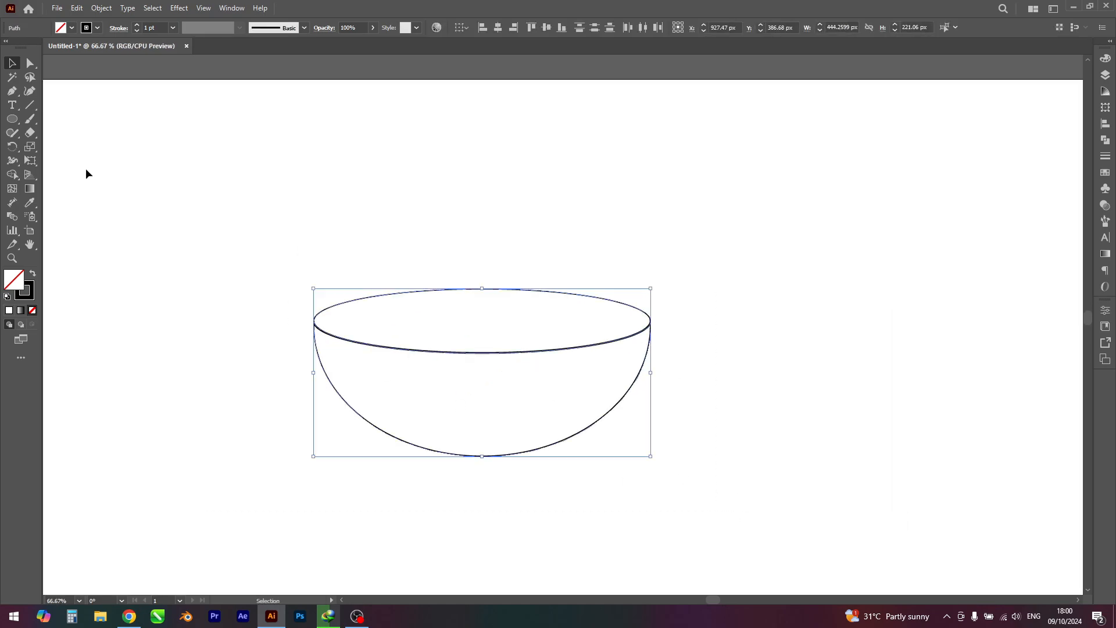
left_click(34, 275)
left_click(183, 333)
scroll(202, 291, "down", 2)
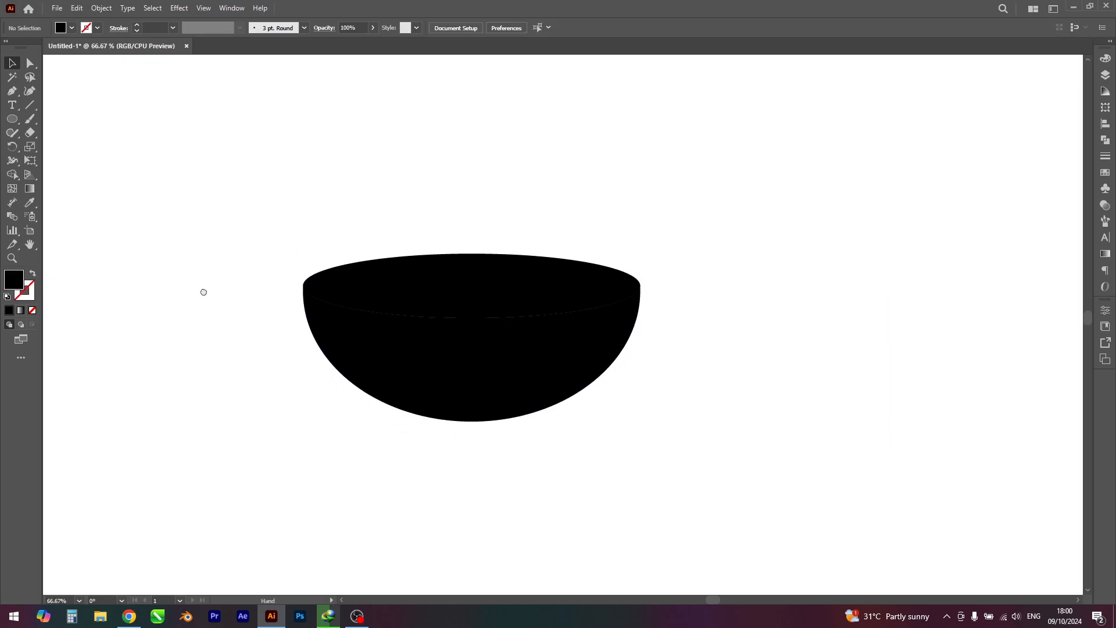
Step: Swap fill and stroke on the rim ellipse to give it a black outline with no fill
left_click(417, 260)
left_click(35, 278)
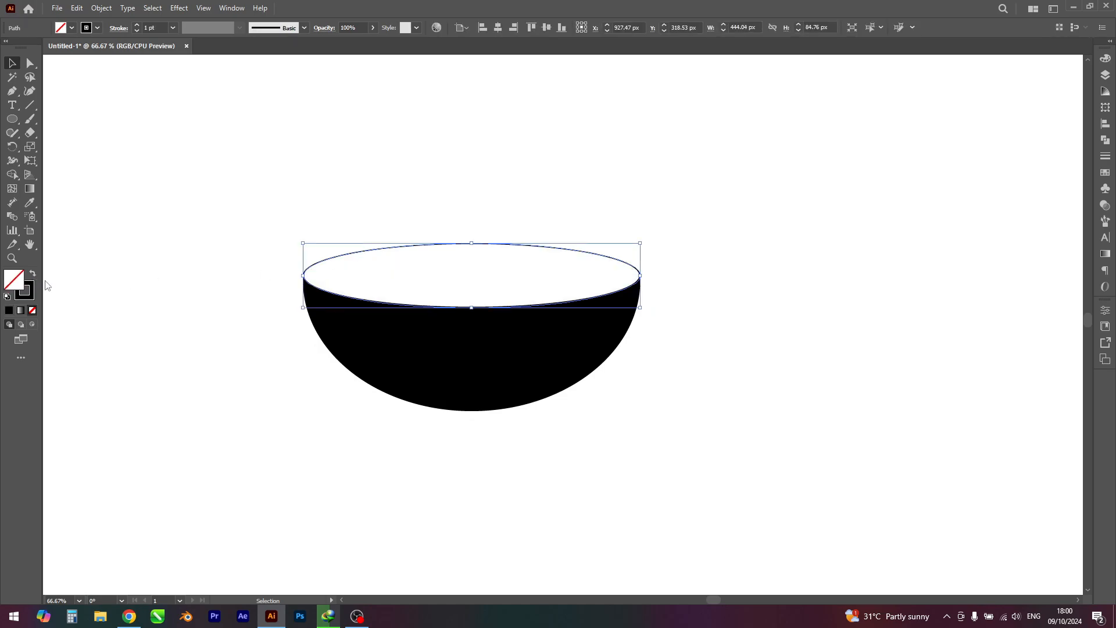
left_click(197, 342)
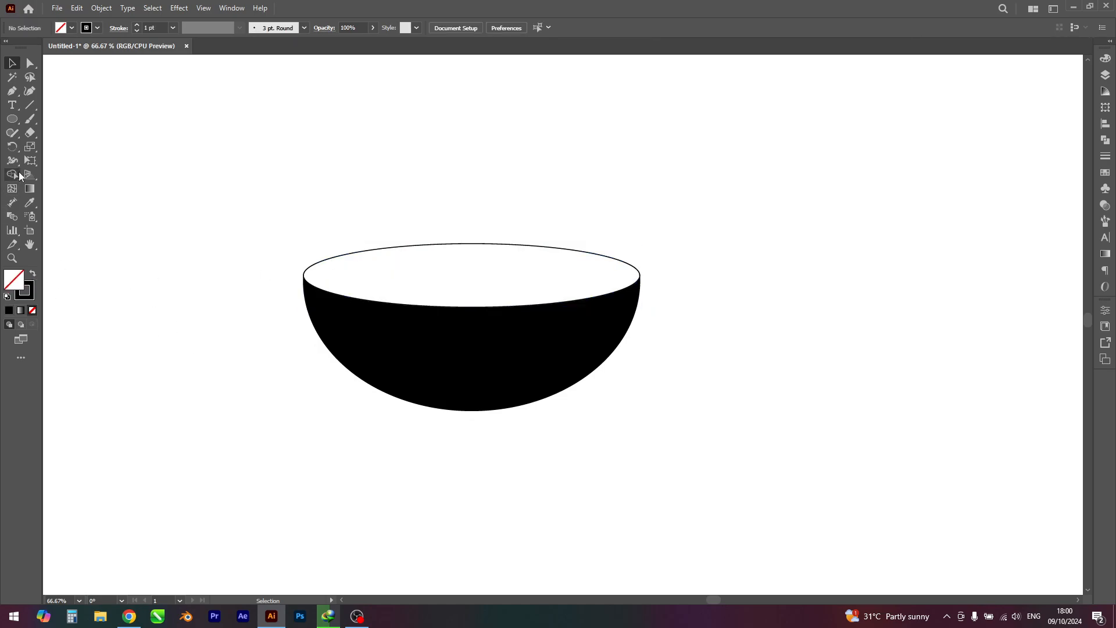
left_click(12, 119)
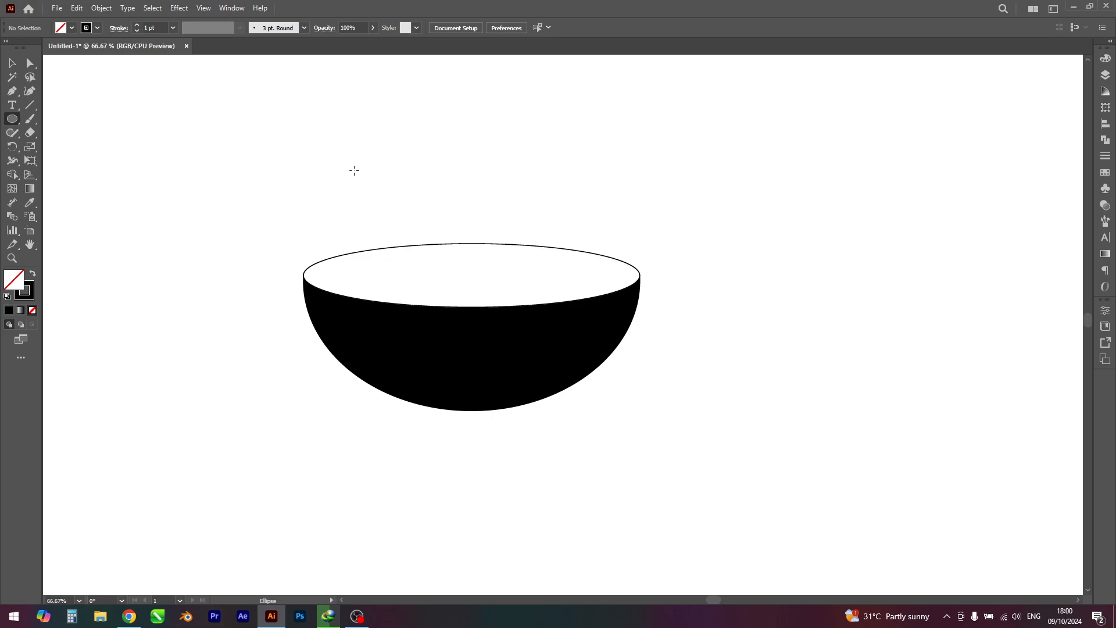
left_click_drag(354, 171, 705, 395)
key("ctrl+z")
Step: Duplicate the rim ellipse and offset the copy about 13 px to the left of the original
left_click(357, 253)
mouse_move(359, 254)
left_mouse_down()
mouse_move(345, 248)
mouse_move(350, 256)
left_mouse_up()
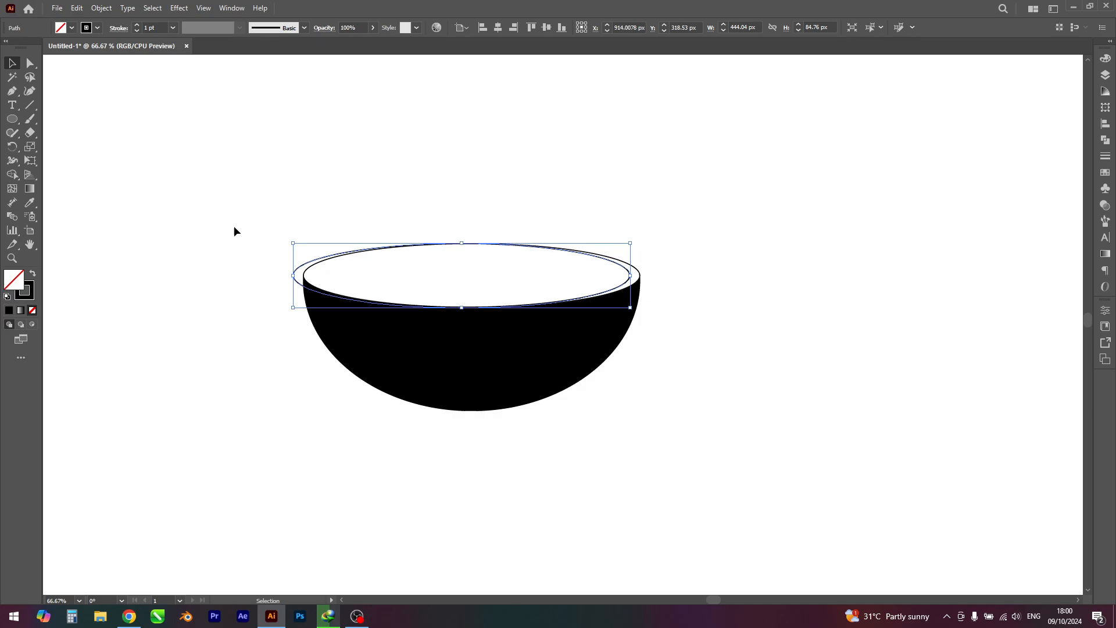
left_click_drag(234, 226, 574, 457)
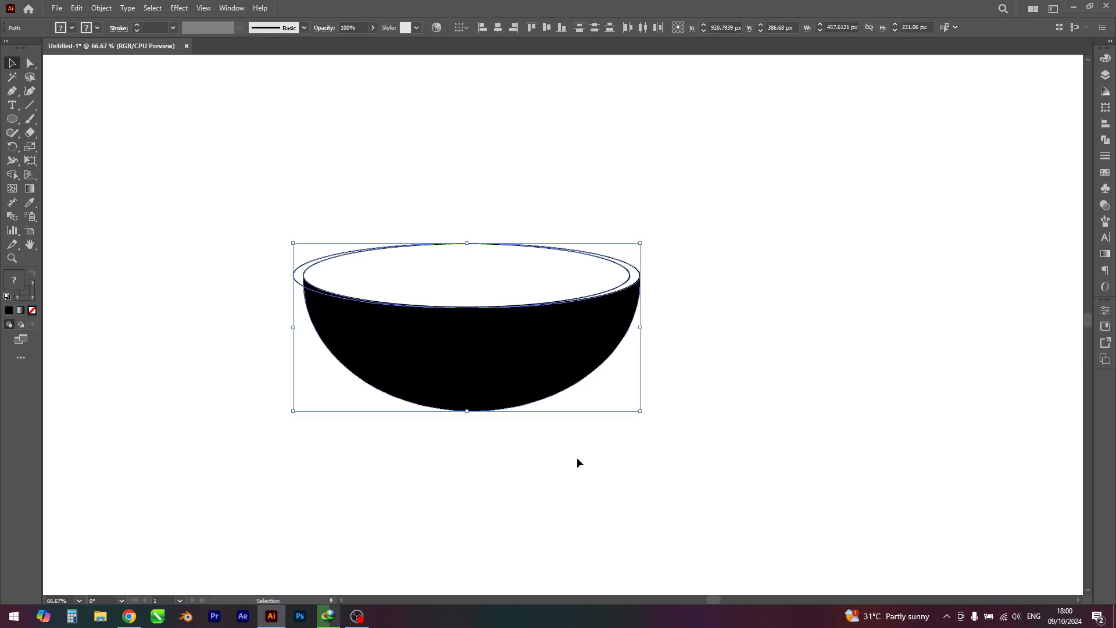
left_click(577, 463)
Step: Nudge the copied ellipse up about 2 px and reduce its height to about 83 px from the top edge
scroll(309, 272, "up", 4)
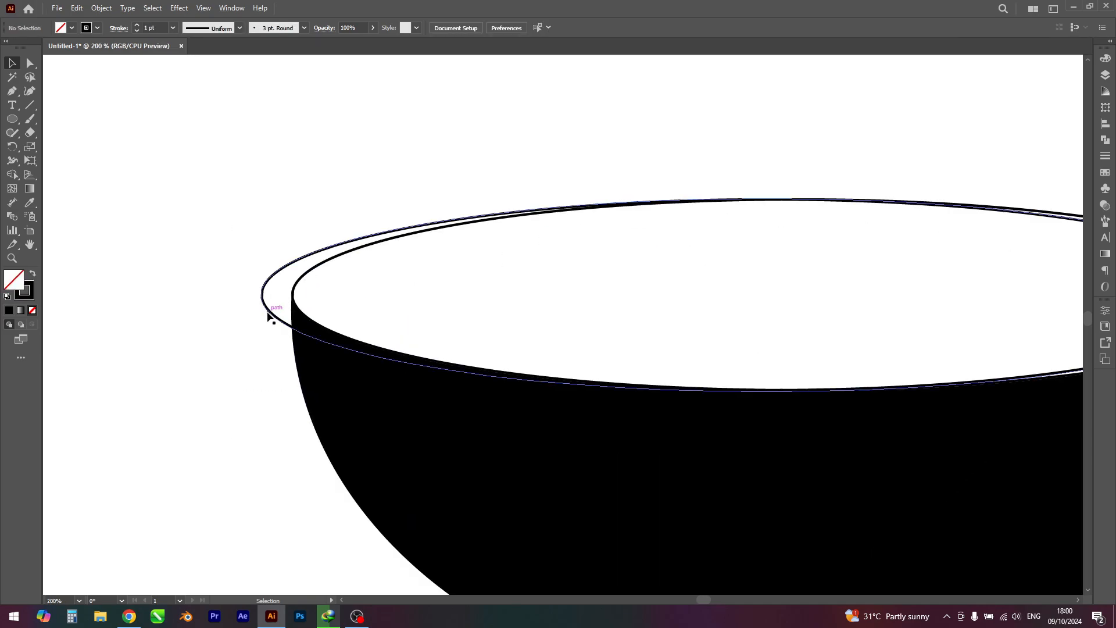
mouse_move(268, 316)
left_mouse_down()
mouse_move(279, 293)
mouse_move(280, 312)
mouse_move(269, 308)
left_mouse_up()
scroll(403, 270, "down", 2)
left_click_drag(541, 288, 484, 299)
scroll(605, 271, "up", 1)
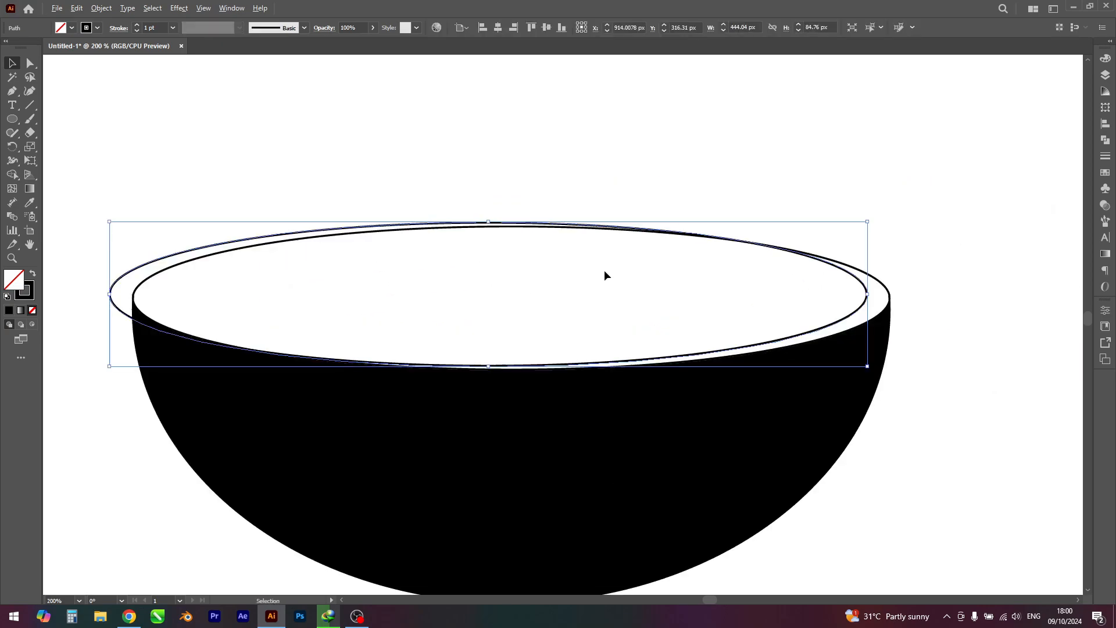
scroll(605, 276, "up", 1)
left_click_drag(452, 207, 451, 210)
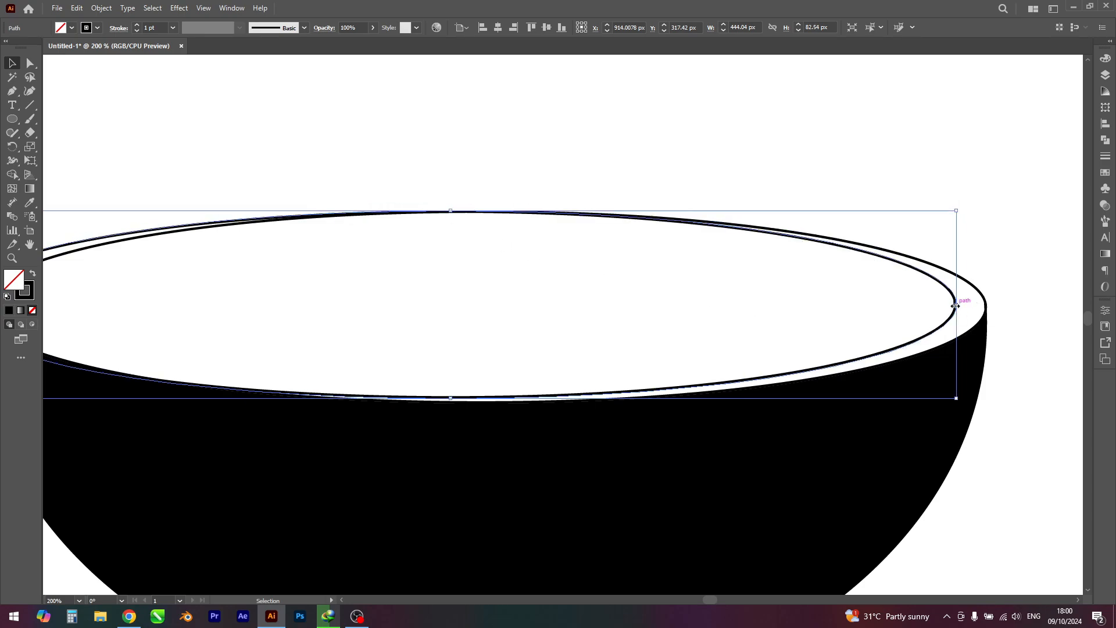
Step: Widen the copied ellipse rightward to about 451 px and stretch its bottom edge down to meet the bowl's front rim
left_click_drag(956, 305, 975, 309)
left_click(797, 307)
scroll(797, 307, "down", 1)
left_click_drag(703, 327, 768, 334)
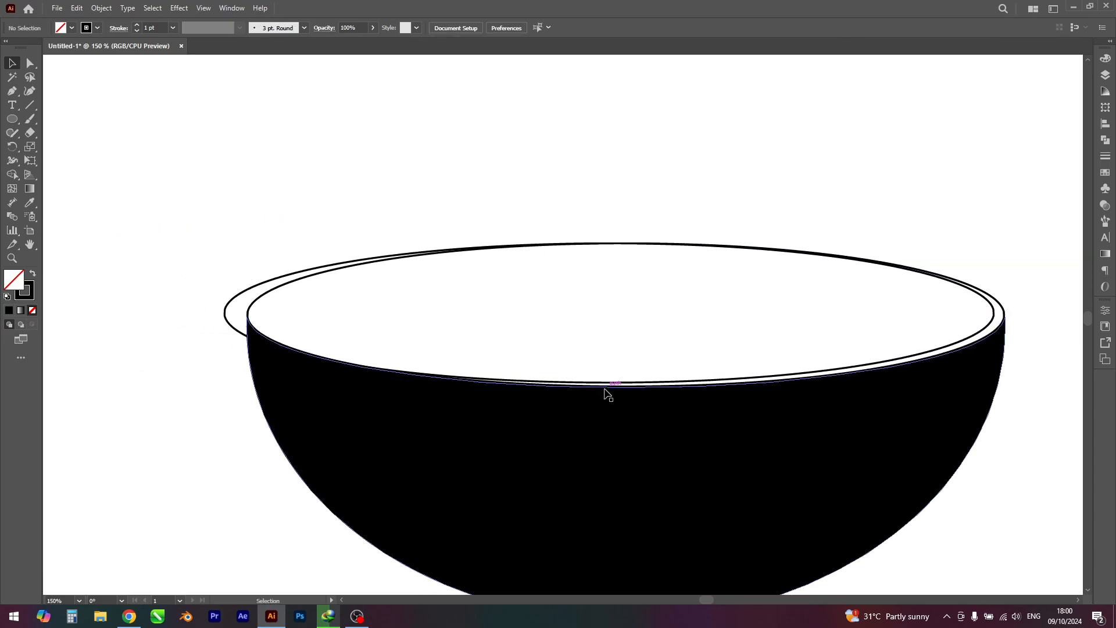
left_click(602, 385)
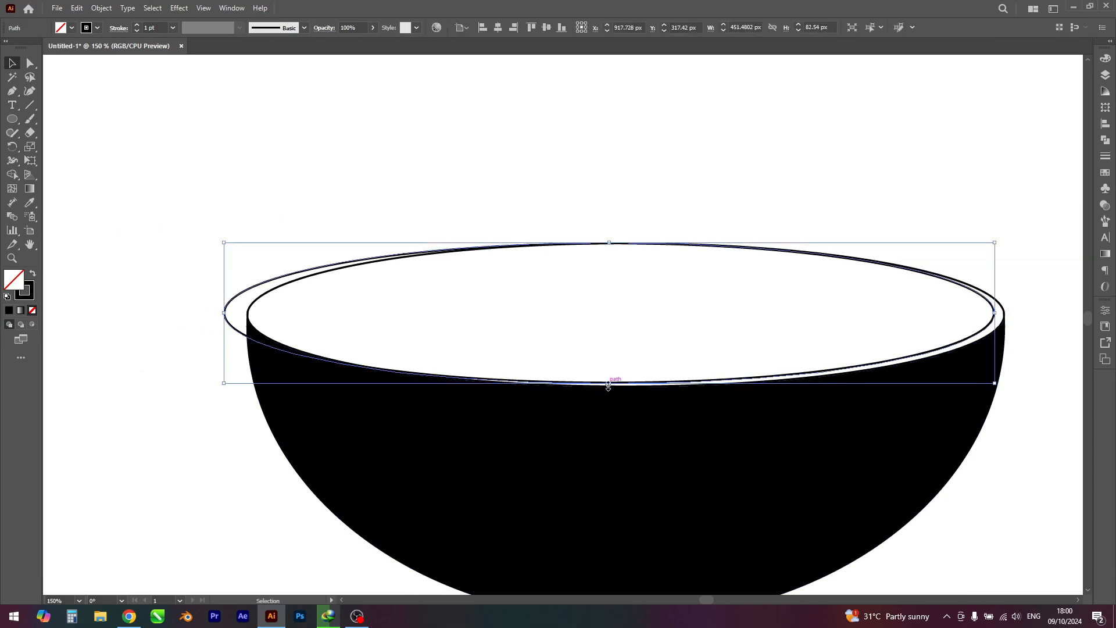
left_click_drag(608, 387, 609, 389)
left_click(650, 336)
left_click_drag(649, 335, 663, 330)
Step: Remove the shared interior and the left overhang of the two rim ellipses with the Shape Builder
left_click_drag(179, 211, 705, 469)
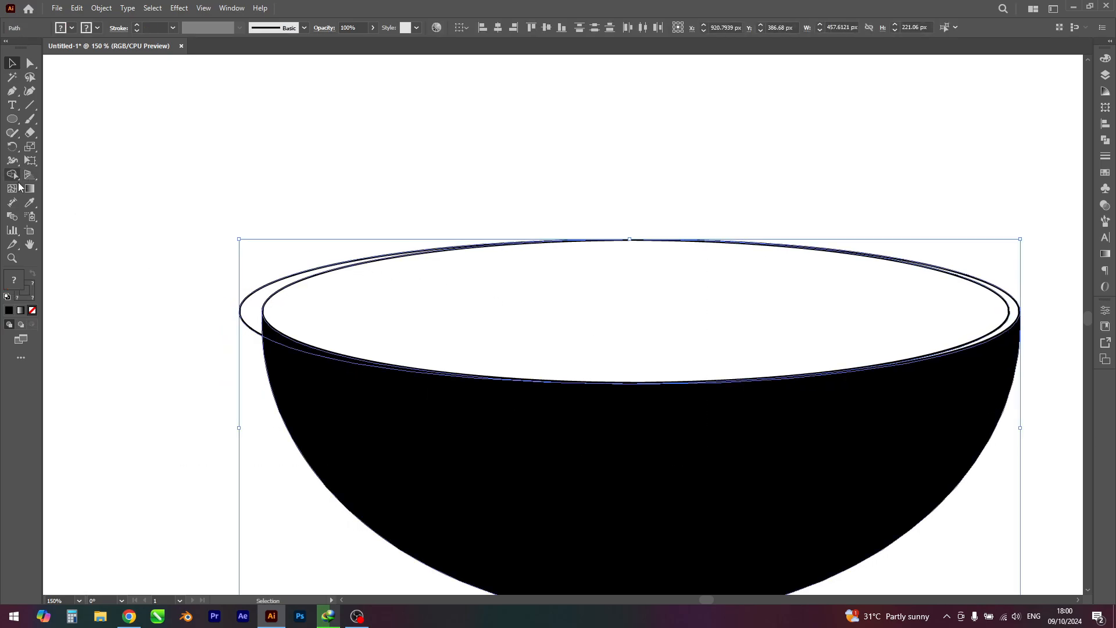
left_click(13, 174)
left_click(464, 266, "alt")
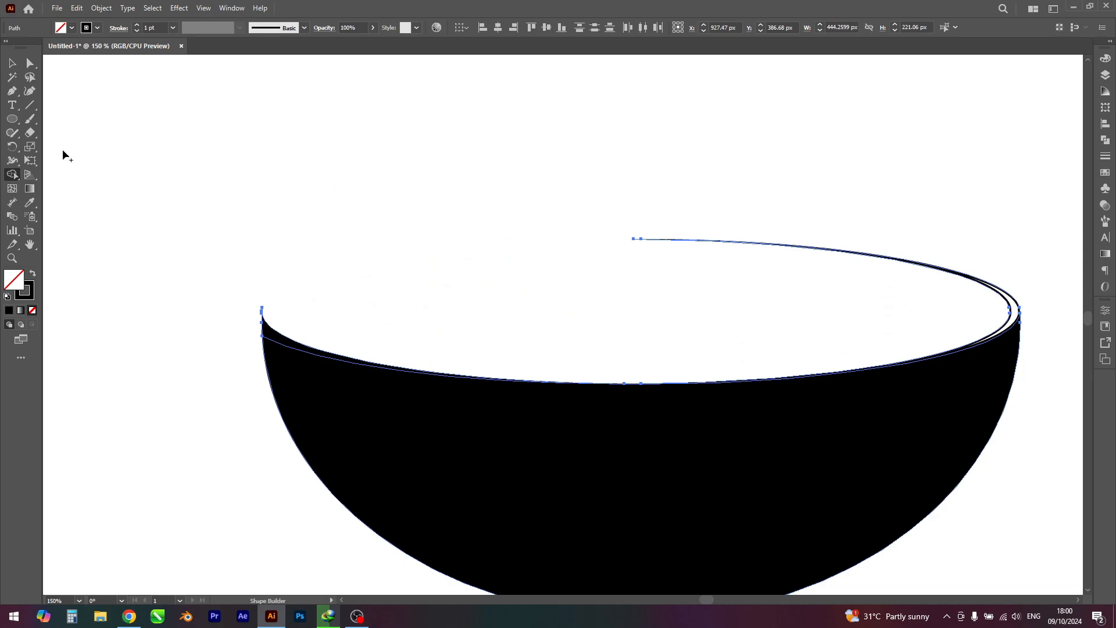
left_click(13, 62)
left_click(1055, 355)
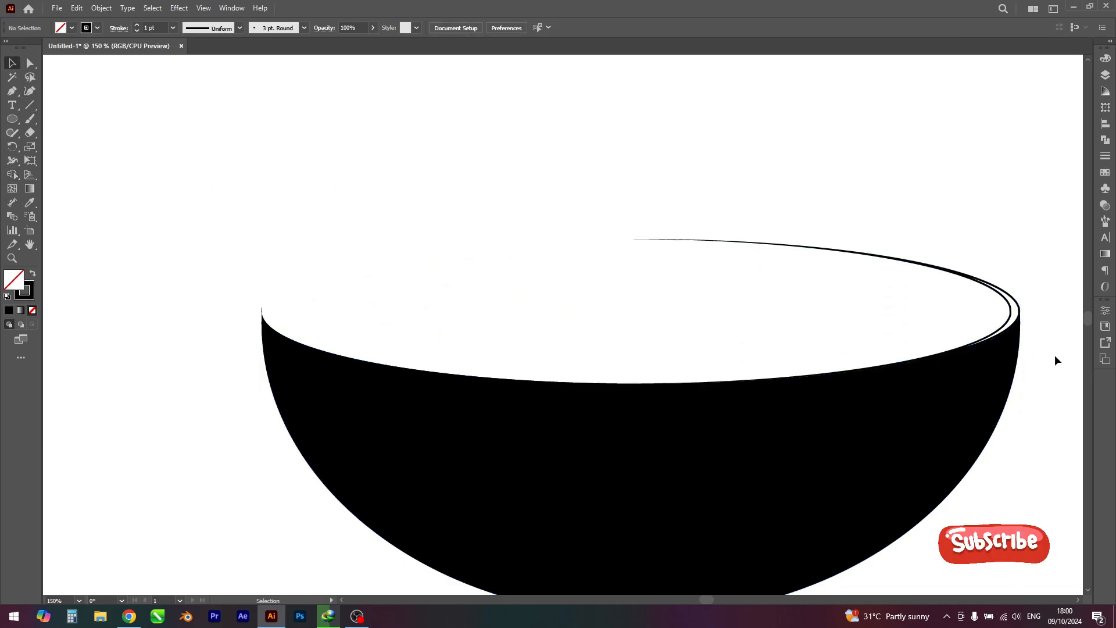
left_click(1015, 314)
right_click(1013, 314)
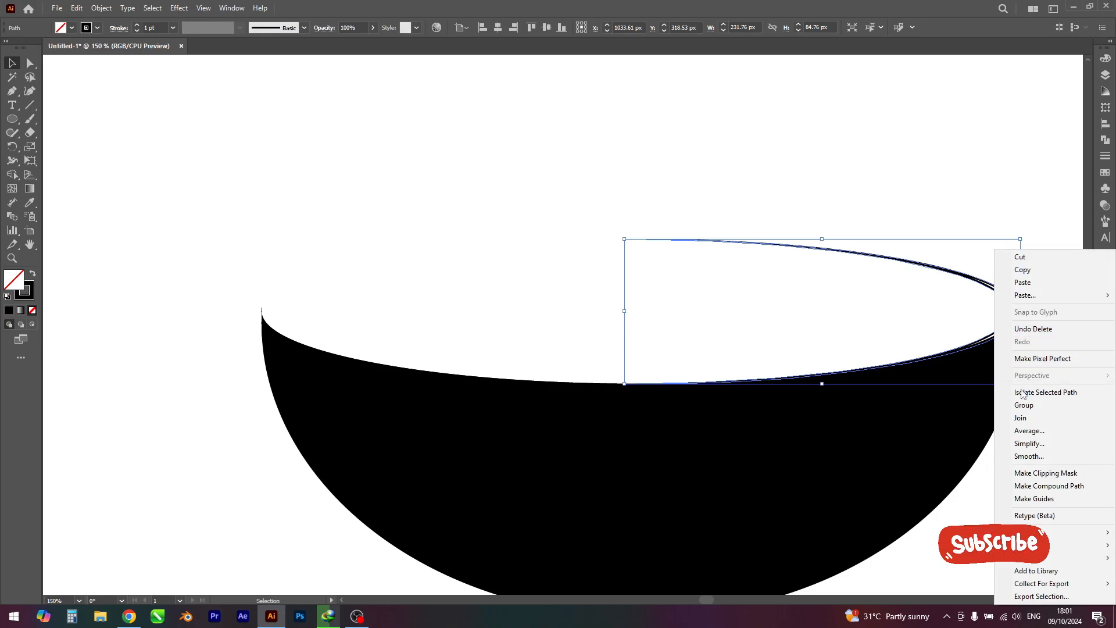
left_click(960, 302)
double_click(1009, 313)
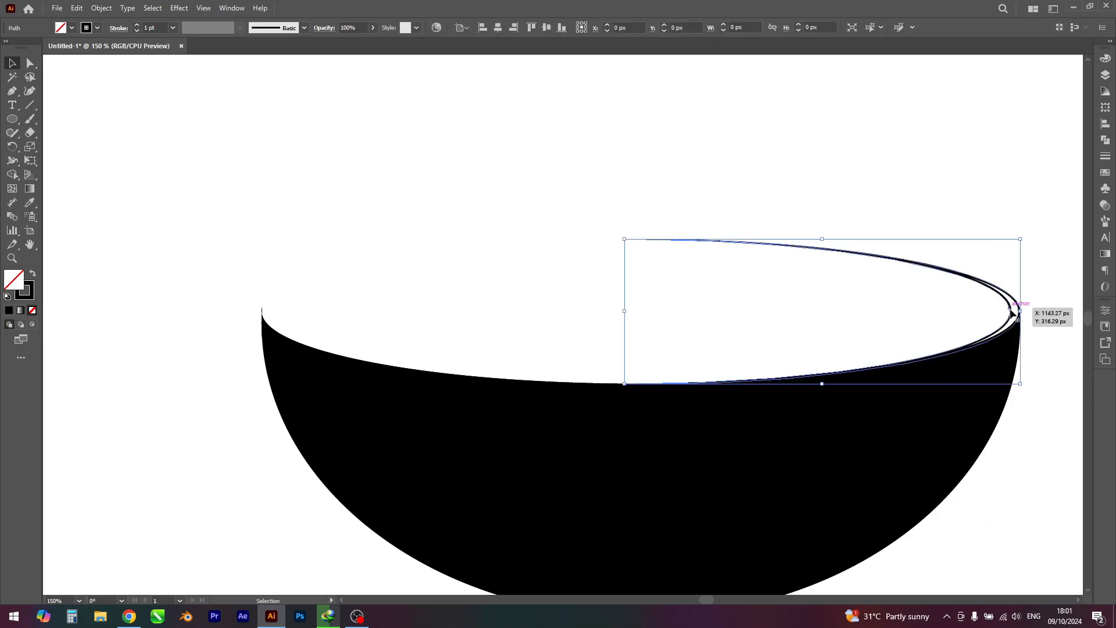
left_click(924, 319)
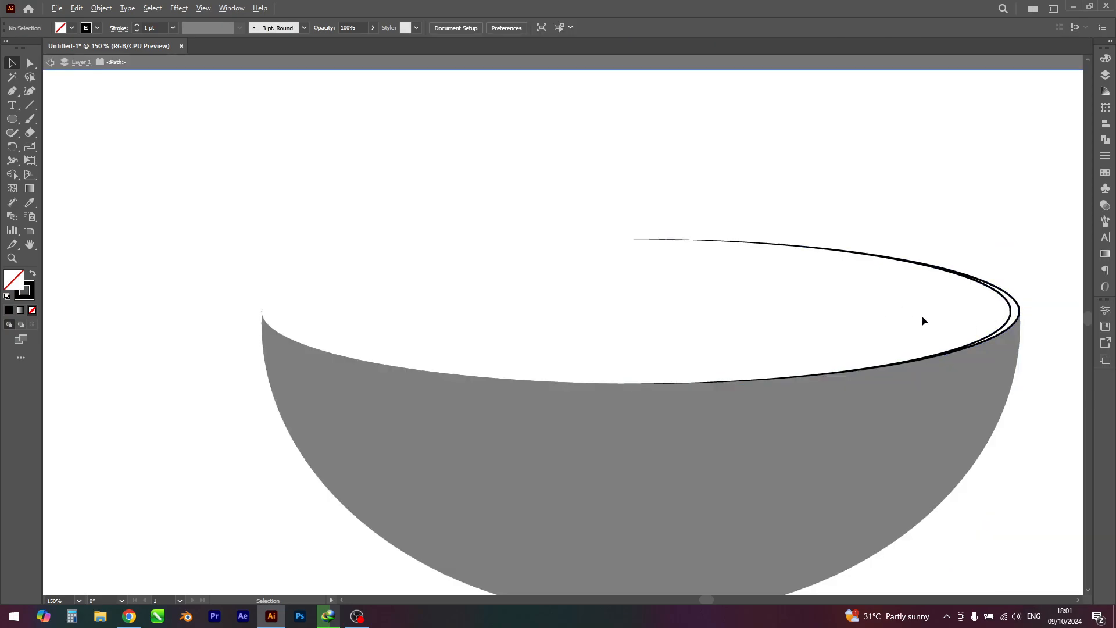
scroll(923, 315, "down", 3)
double_click(1023, 415)
scroll(977, 314, "up", 3)
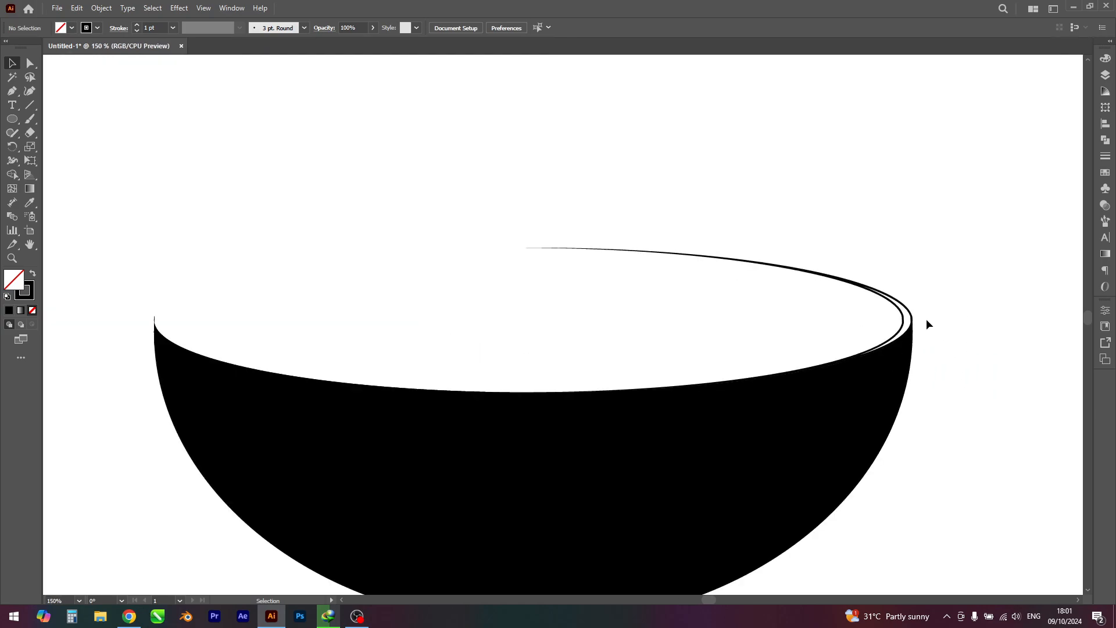
Step: Swap the fill and stroke of the rim crescent so it has a solid black fill and no outline
left_click(908, 317)
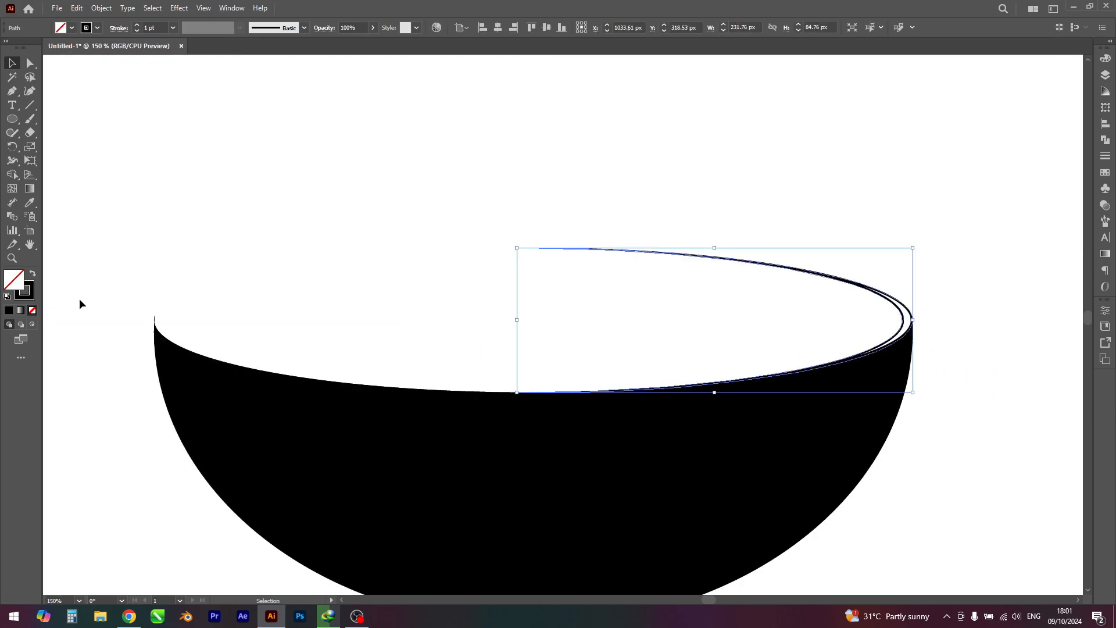
left_click(33, 274)
left_click(447, 271)
scroll(452, 269, "down", 3)
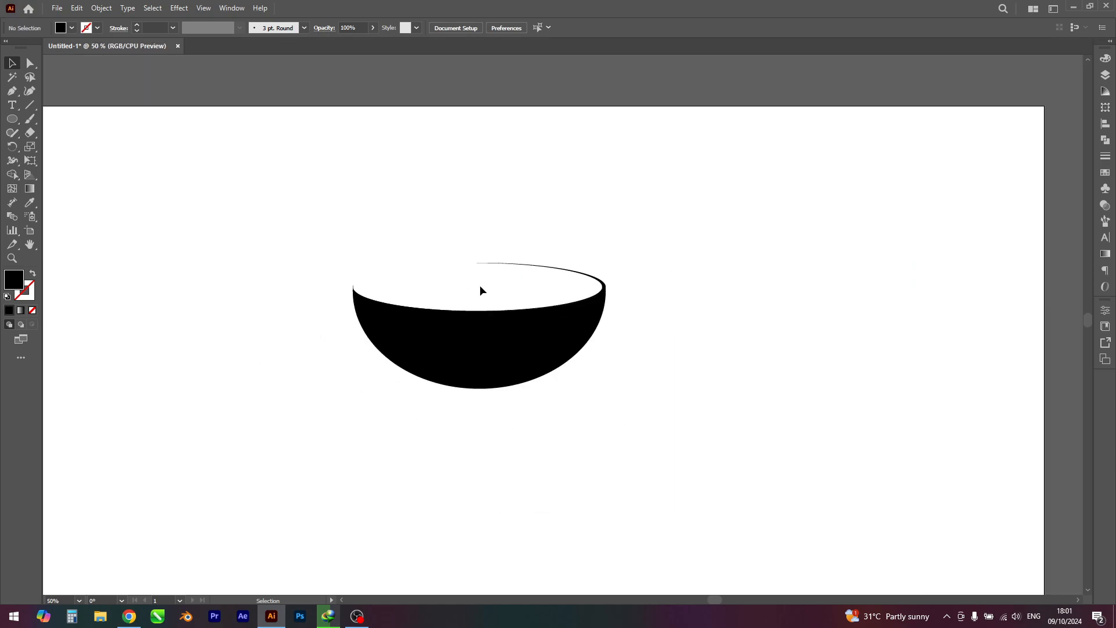
key("space")
left_click_drag(671, 411, 749, 418)
scroll(584, 231, "up", 2)
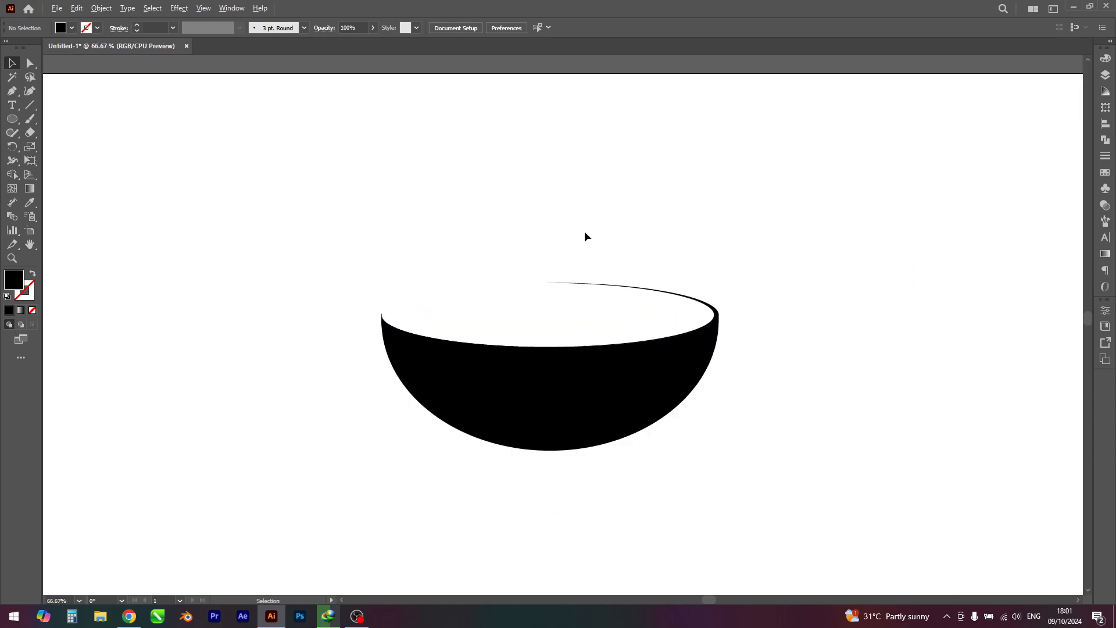
Step: Delete the tiny leftover sliver path at the bowl's upper left tip
scroll(259, 323, "up", 3)
left_click_drag(324, 412, 345, 414)
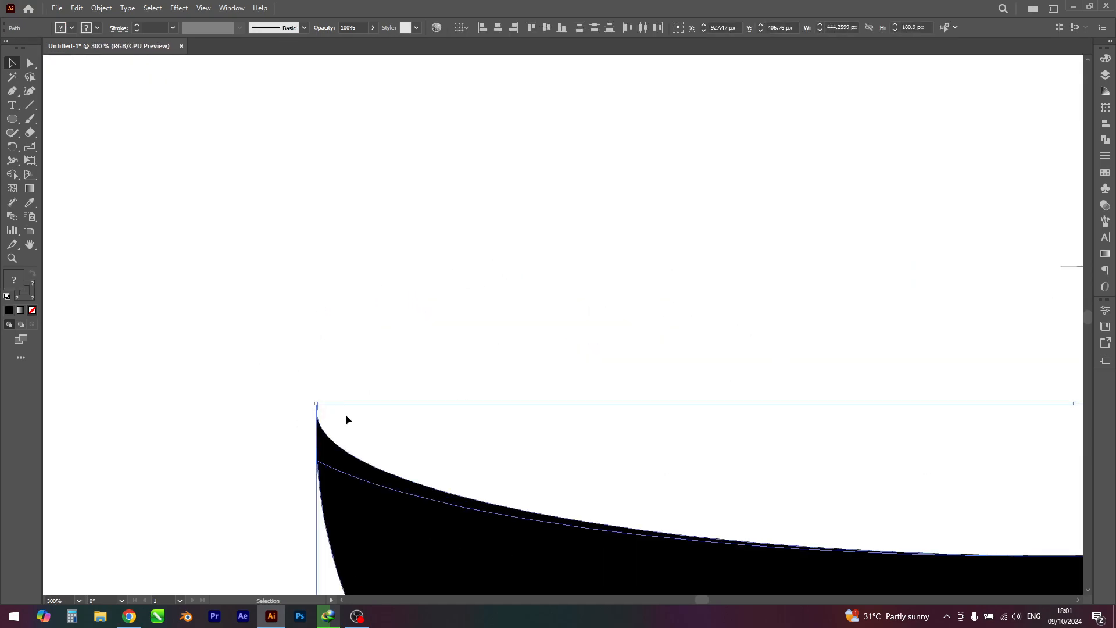
left_click(346, 414)
left_click(317, 408)
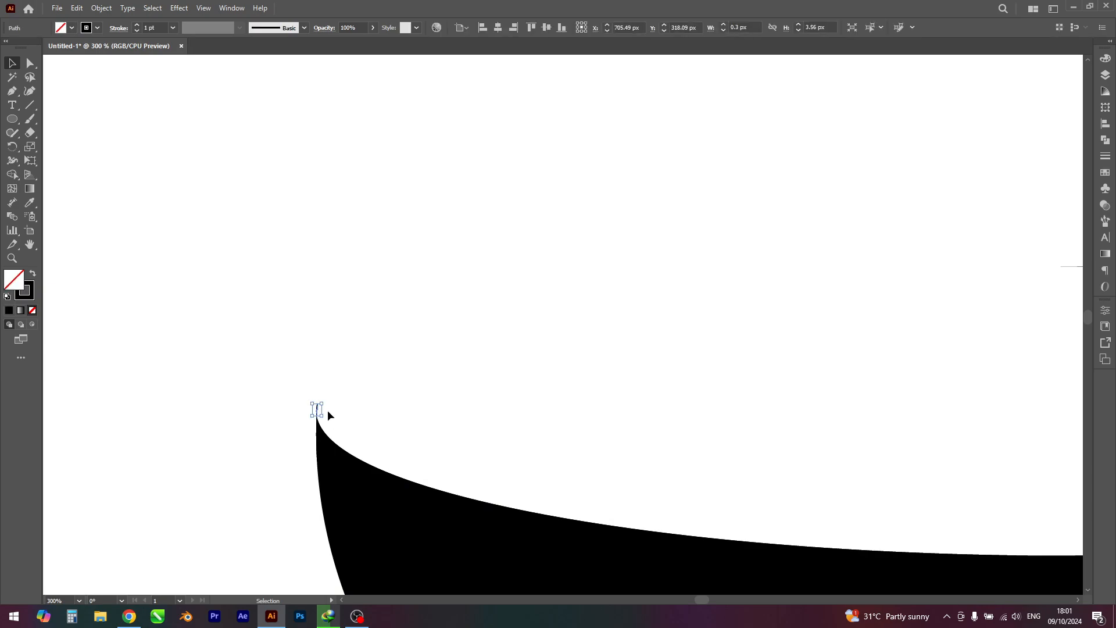
left_click(328, 414)
left_click_drag(306, 386, 343, 414)
key("Delete")
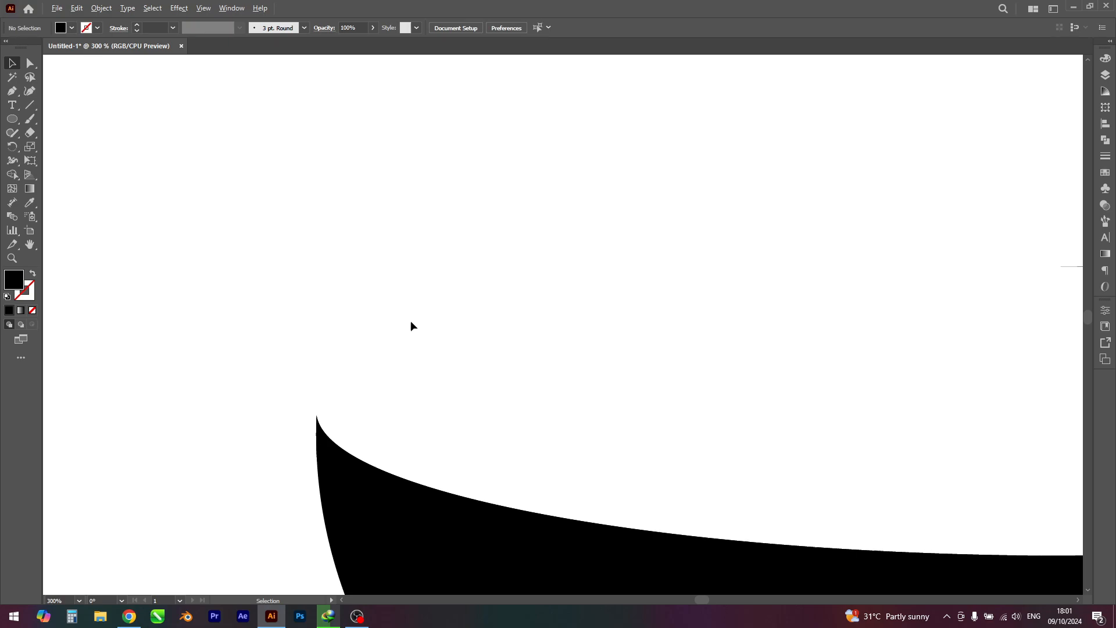
Step: Select the whole bowl with its rim crescent and unite them into one shape with Pathfinder Unite
scroll(411, 320, "down", 5)
left_click_drag(272, 233, 763, 530)
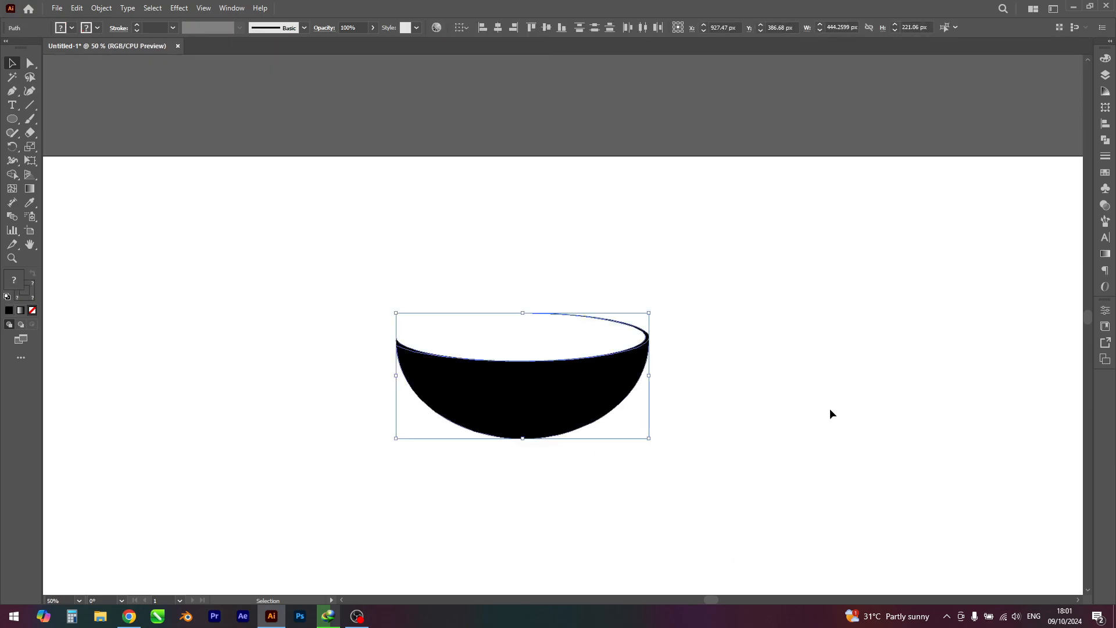
left_click(1105, 142)
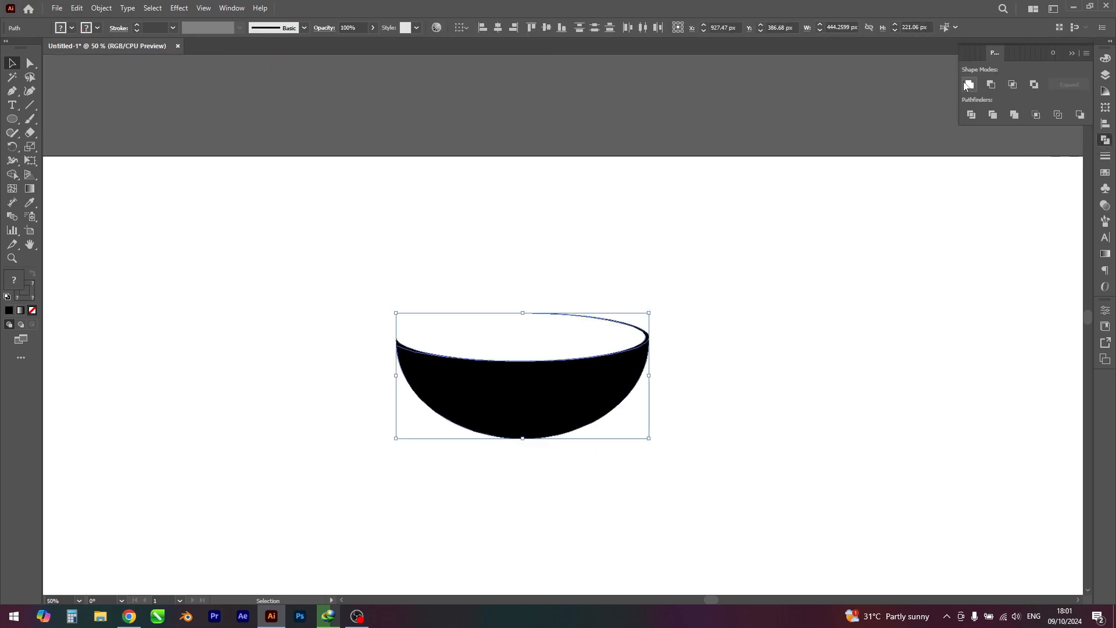
left_click(870, 278)
Step: Move the bowl straight down to about the middle height of the artboard
scroll(870, 278, "down", 1)
left_click_drag(854, 342, 871, 255)
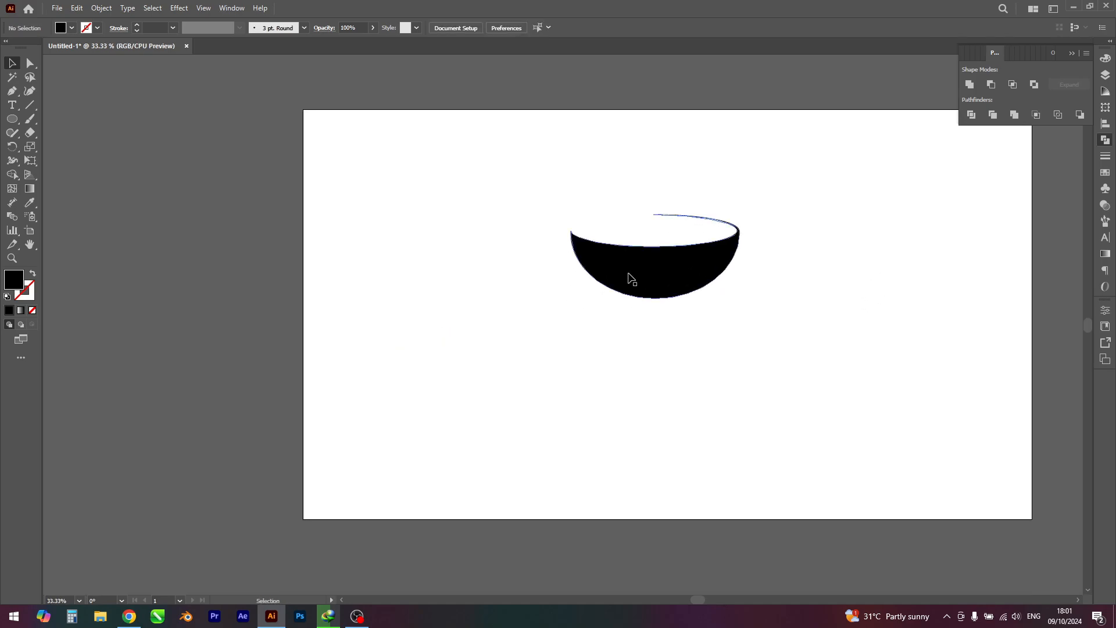
left_click_drag(630, 272, 632, 341)
left_click(854, 436)
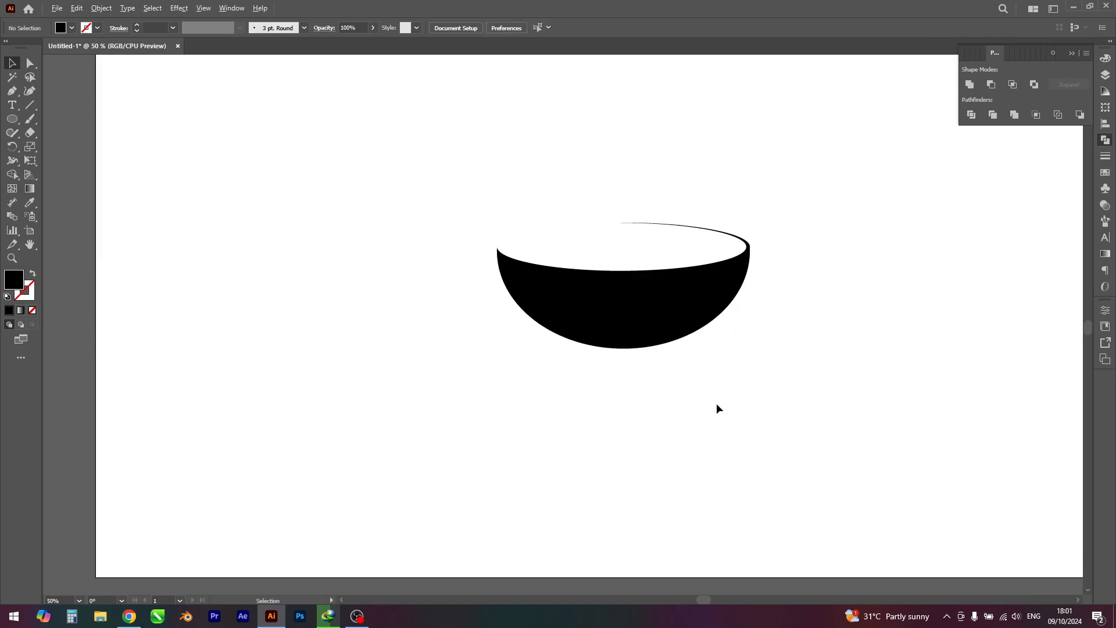
Step: Draw a black rectangle about 186 × 23 px directly beneath the bowl as its foot
scroll(718, 405, "up", 1)
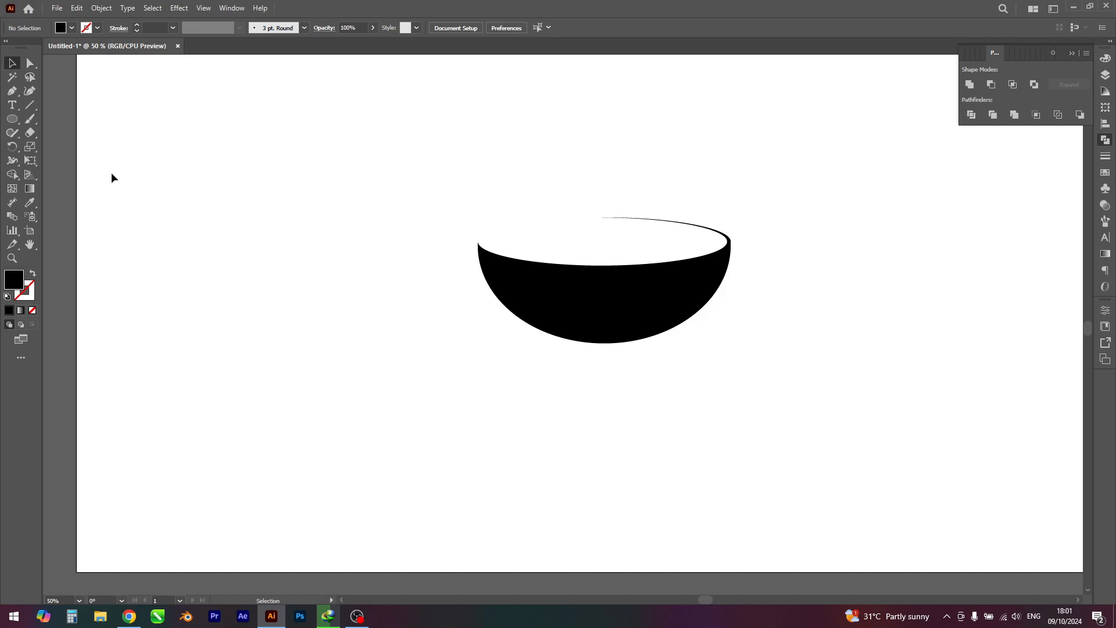
left_click_drag(12, 120, 52, 120)
left_click_drag(558, 341, 665, 356)
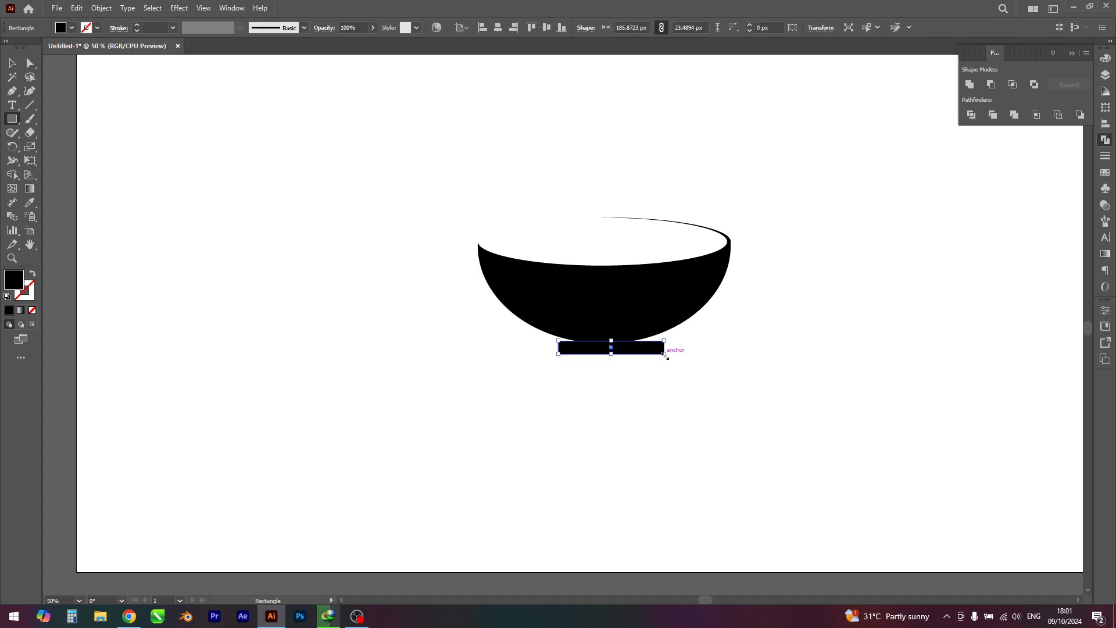
scroll(665, 358, "up", 2)
left_click(11, 63)
left_click(254, 309)
scroll(254, 308, "down", 3)
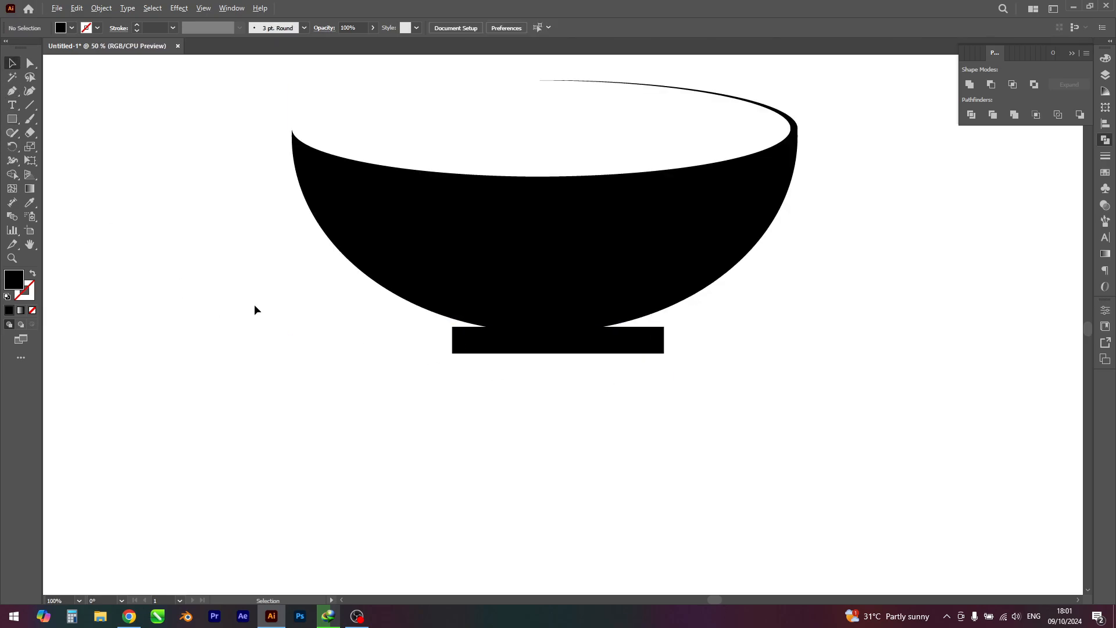
Step: Centre the foot rectangle horizontally with the bowl and raise it about 13 px so it overlaps the bowl's base
left_click_drag(236, 199, 505, 366)
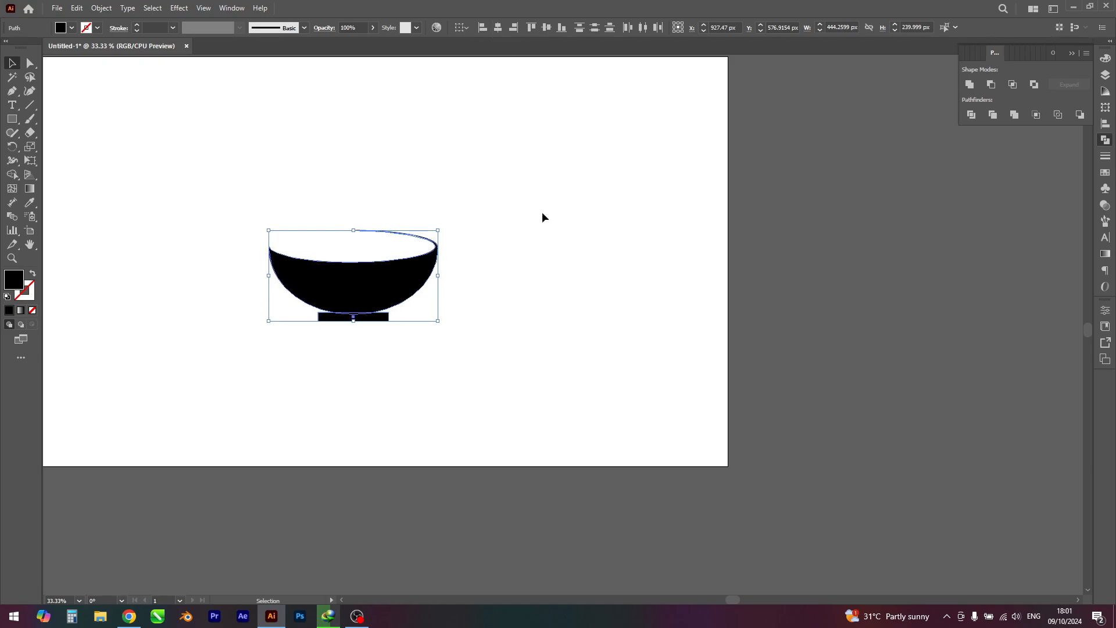
left_click(610, 356)
scroll(533, 378, "up", 3)
left_click_drag(510, 320, 510, 307)
left_click_drag(553, 371, 591, 427)
left_click(563, 356)
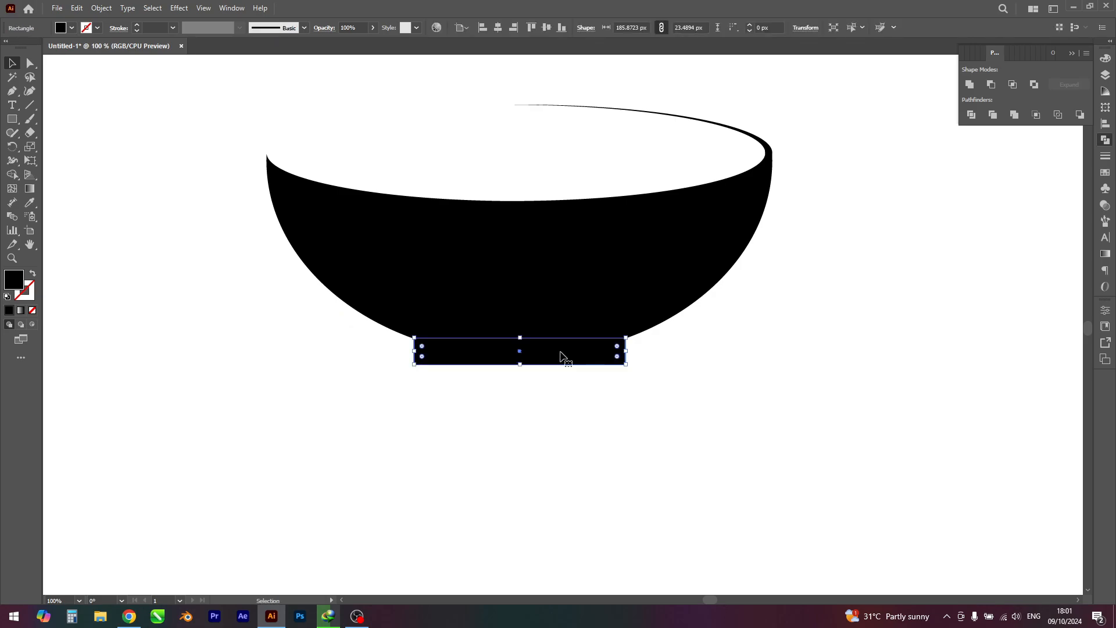
left_click(599, 426)
scroll(599, 427, "down", 4)
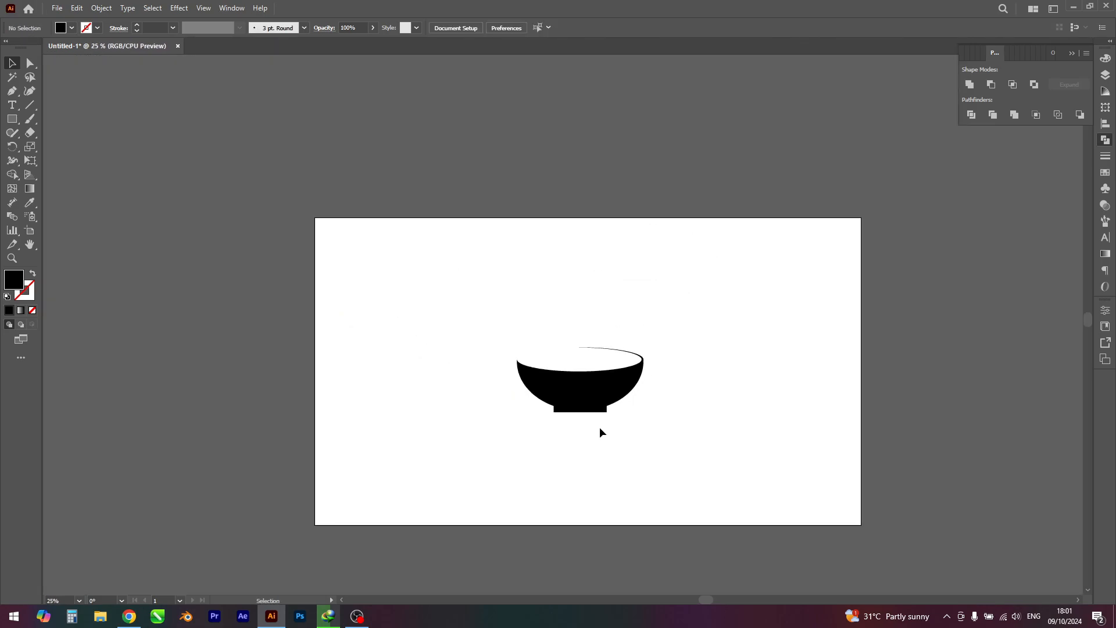
left_click_drag(486, 313, 661, 432)
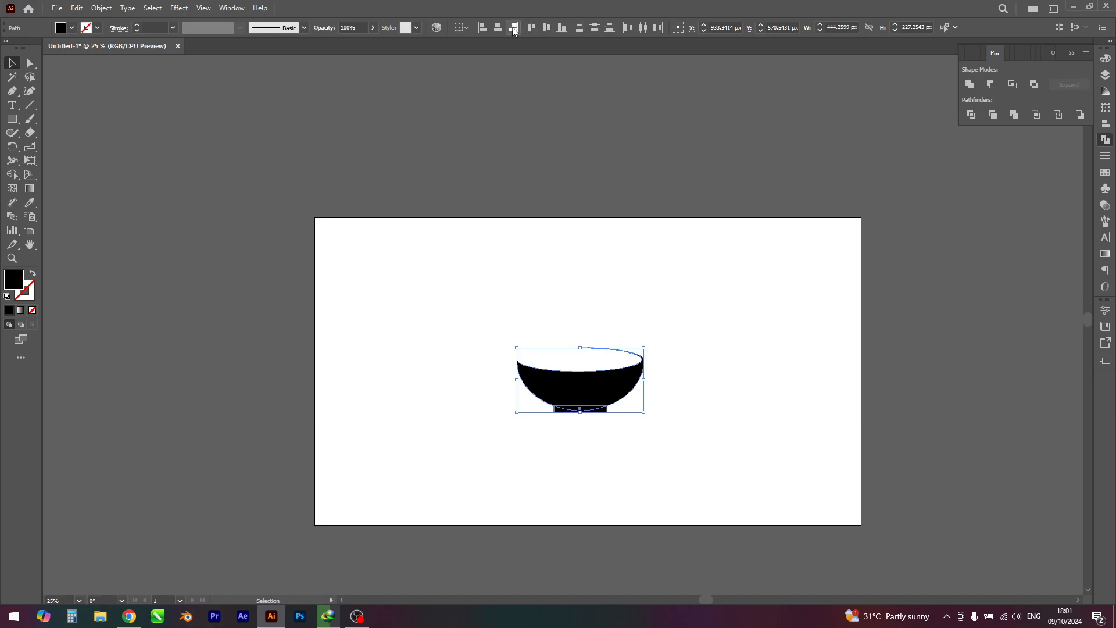
left_click(486, 375)
Step: Unite the bowl and its foot rectangle into a single shape with Pathfinder Unite
scroll(512, 400, "up", 2)
left_click_drag(479, 305, 811, 492)
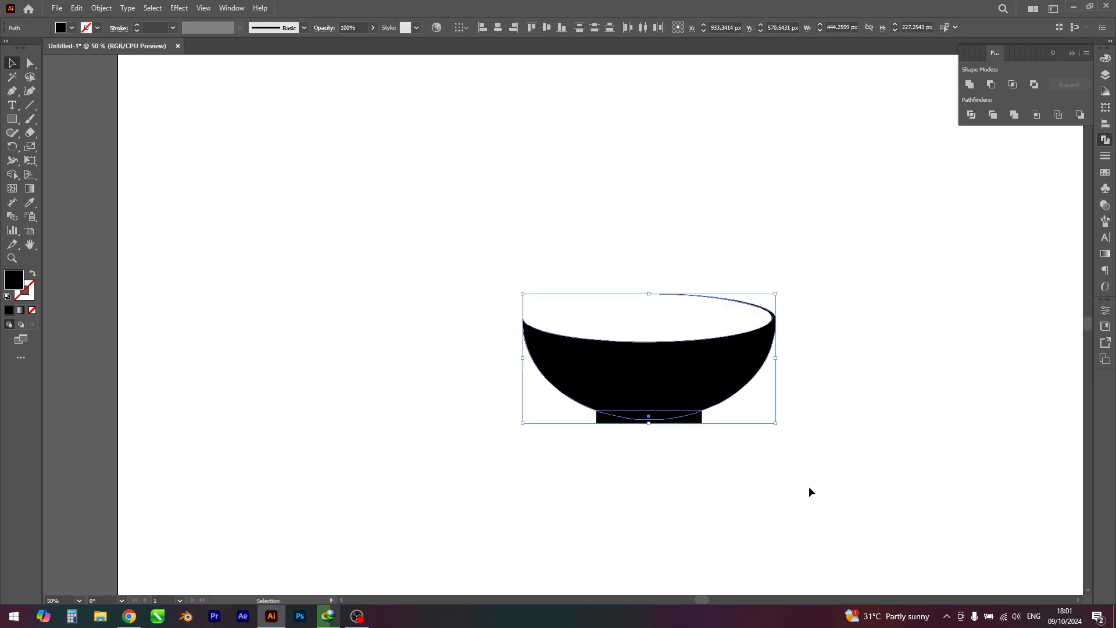
left_click(970, 85)
left_click(979, 357)
scroll(920, 369, "down", 2)
scroll(920, 368, "up", 1)
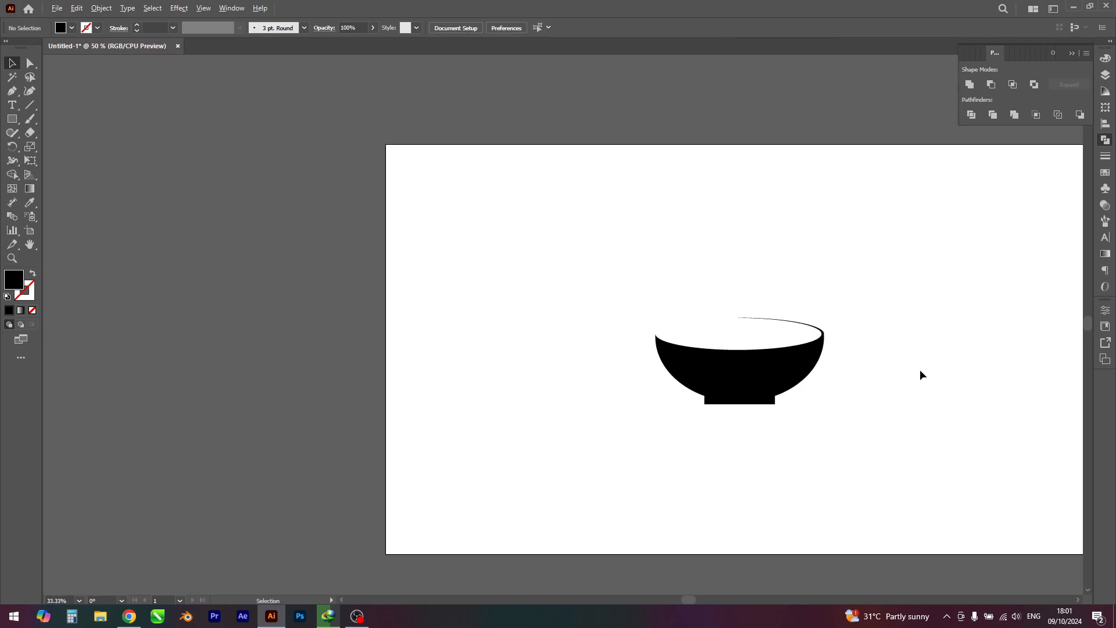
Step: Duplicate the bowl about 153 px straight up and scale the copy proportionally from its centre to about 332 × 170 px
scroll(920, 368, "up", 1)
left_click(677, 442)
left_click_drag(681, 443, 678, 356)
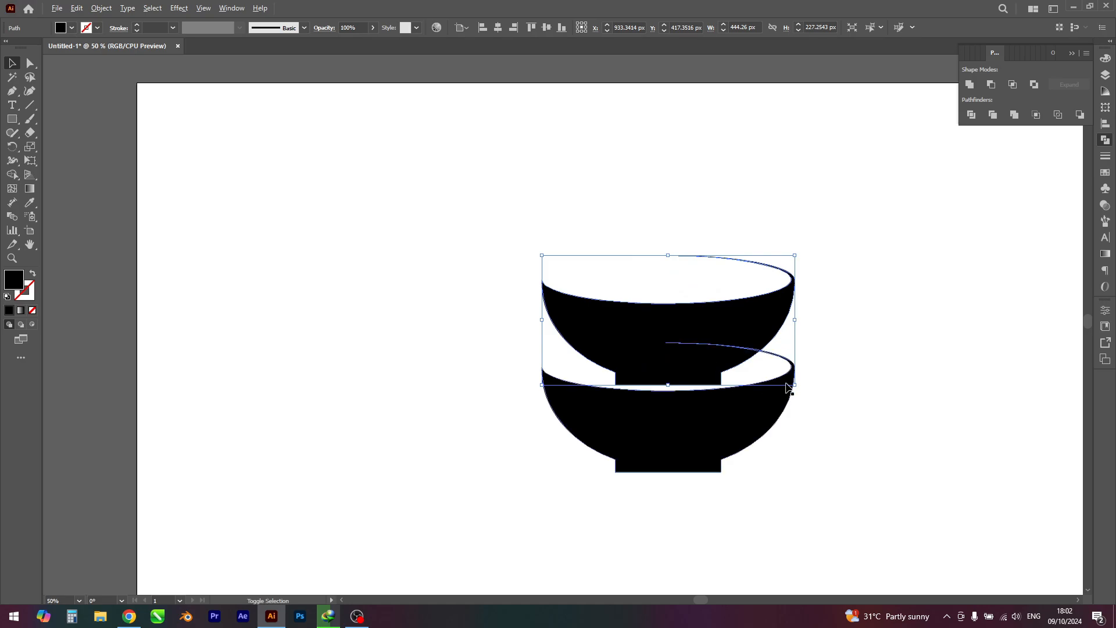
left_click_drag(795, 385, 763, 375)
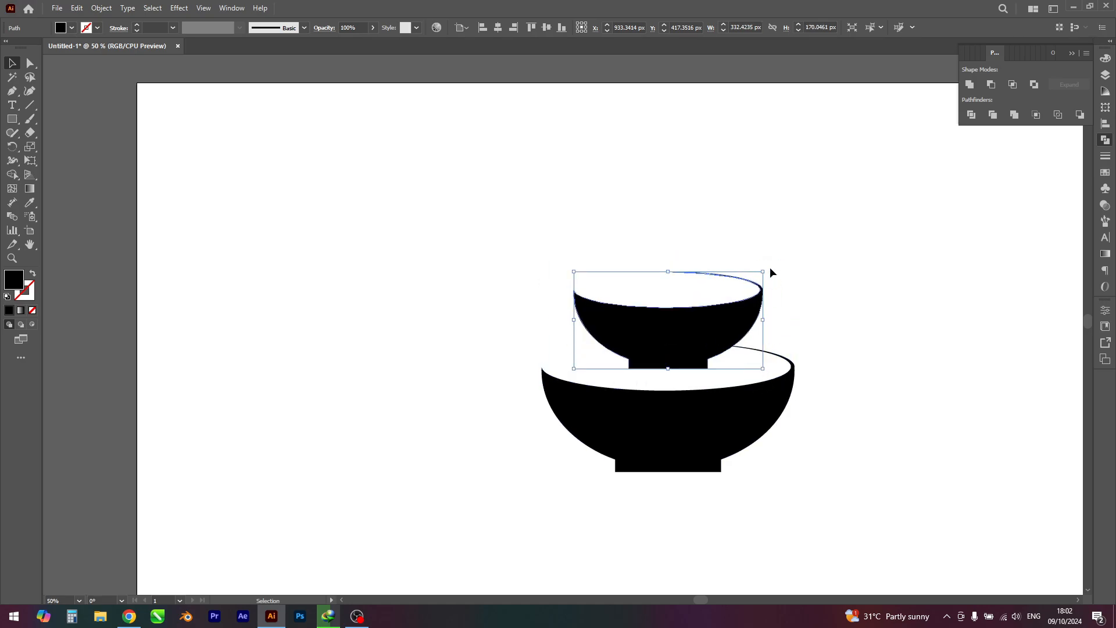
Step: Rotate the copied bowl counter-clockwise so its left side dips, and shift it slightly down and left into the lower bowl
left_click_drag(771, 272, 734, 251)
left_click_drag(718, 304, 712, 308)
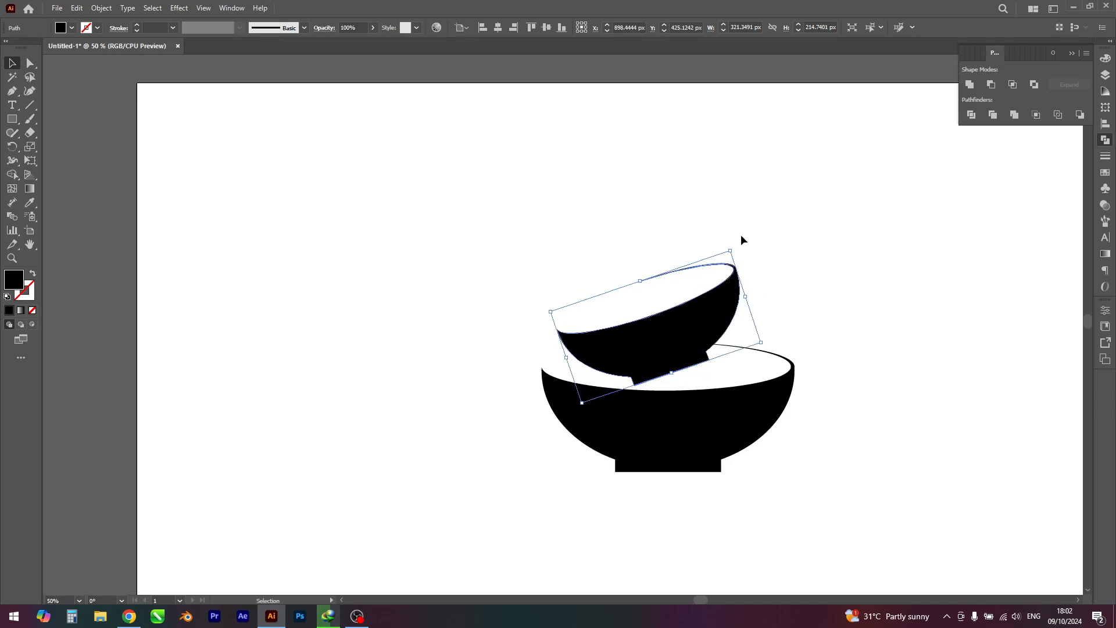
left_click(737, 245)
left_click(722, 310)
Step: Enlarge the tilted bowl to about 371 × 248 px overall, then reposition it and tilt it a little further counter-clockwise
left_click_drag(731, 250, 743, 236)
left_click_drag(734, 301, 741, 294)
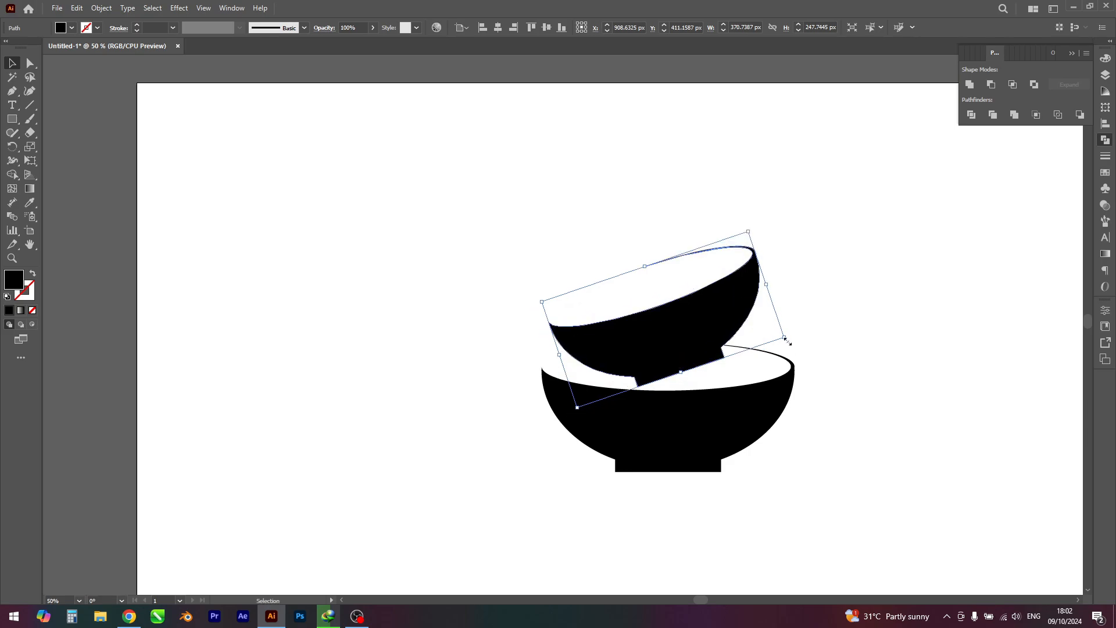
left_click_drag(789, 340, 829, 350)
left_click(838, 363)
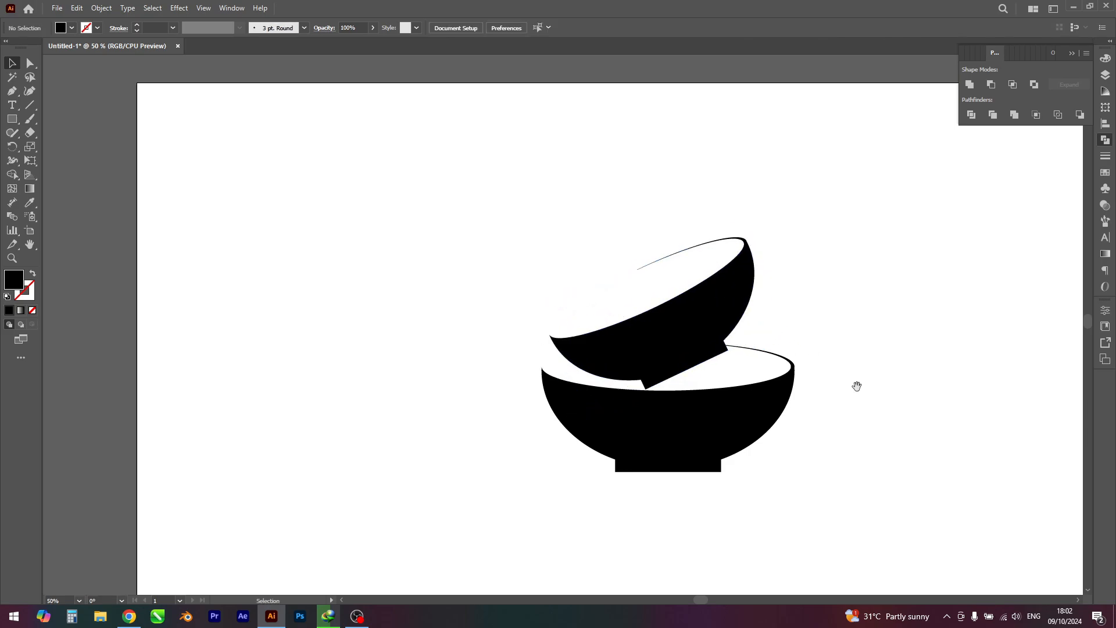
Step: Shrink the tilted bowl slightly and move it left so its left tip lines up with the lower bowl's left edge
scroll(814, 381, "up", 1)
left_click_drag(730, 374, 736, 376)
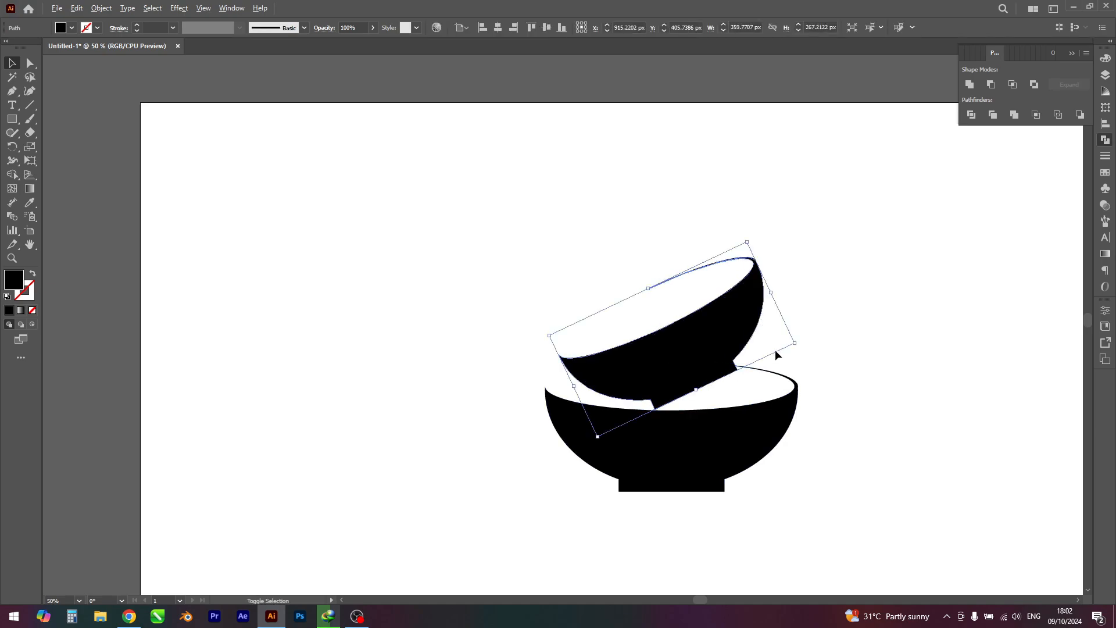
left_click_drag(794, 344, 788, 343)
left_click_drag(706, 362, 685, 363)
left_click(513, 404)
scroll(513, 404, "down", 2)
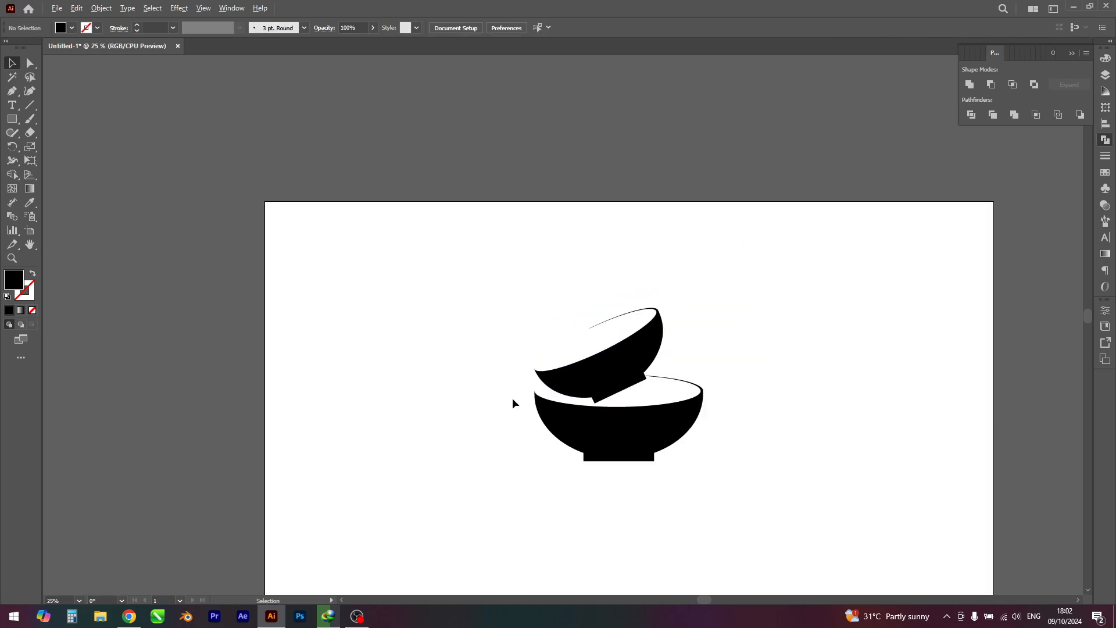
left_click_drag(476, 412, 490, 415)
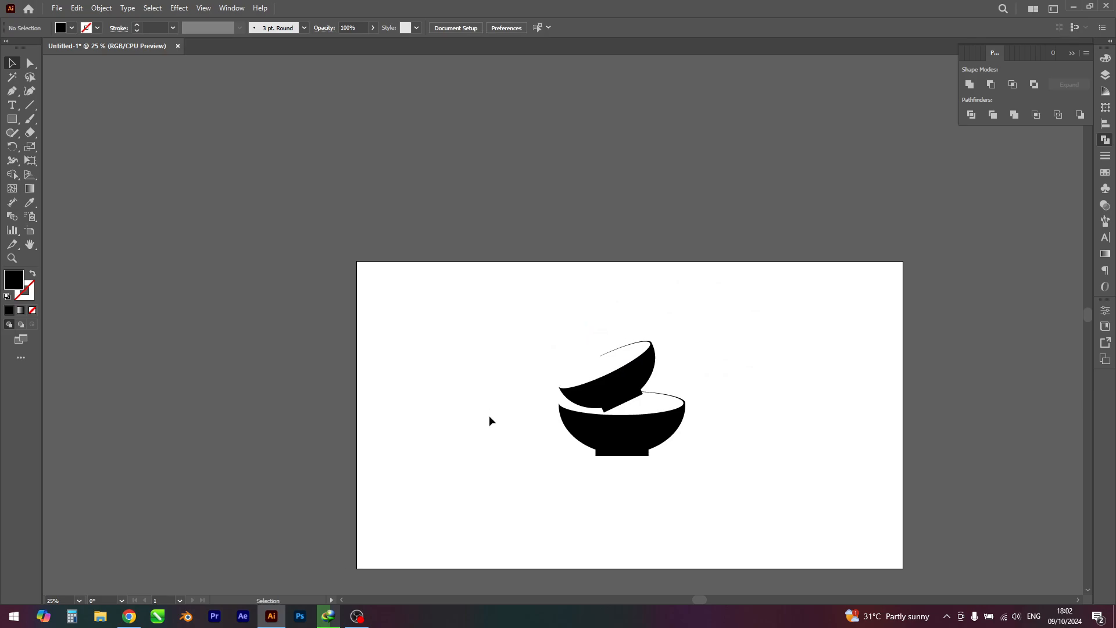
scroll(587, 366, "up", 3)
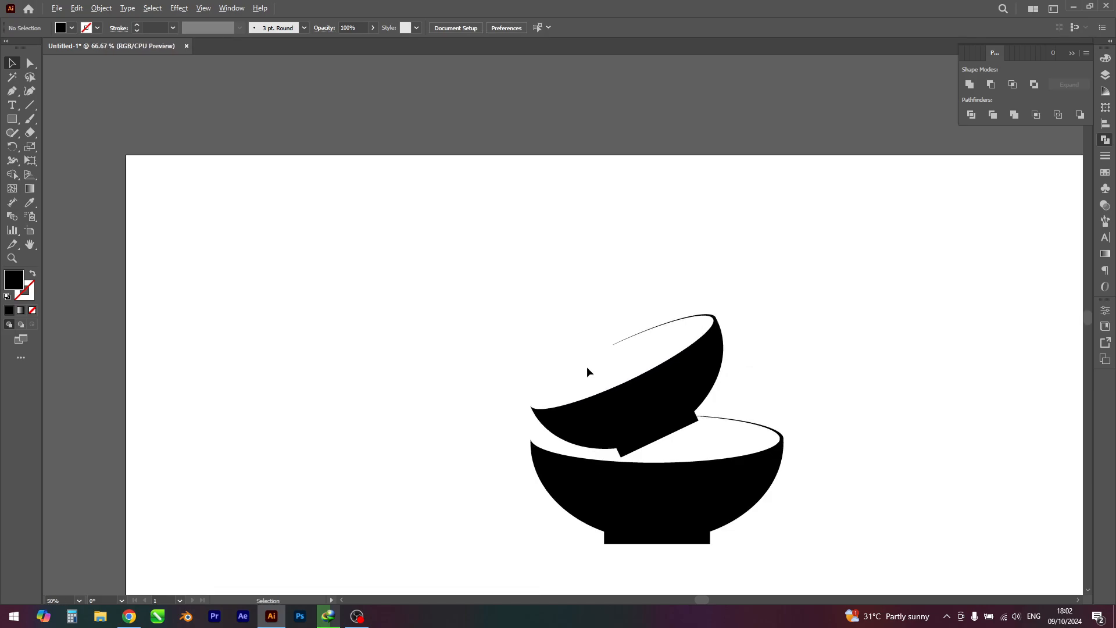
Step: Enlarge the tilted bowl to about 364 × 271 px overall and realign its left tip above the lower bowl's left edge
left_click(645, 436)
left_click_drag(809, 405, 821, 406)
left_click(549, 402)
left_click_drag(612, 434, 633, 434)
left_click(947, 367)
scroll(946, 367, "down", 3)
left_click_drag(962, 405, 871, 439)
Step: Duplicate the tilted bowl up and to the left, then scale the copy proportionally to about 281 × 209 px overall
scroll(766, 429, "up", 2)
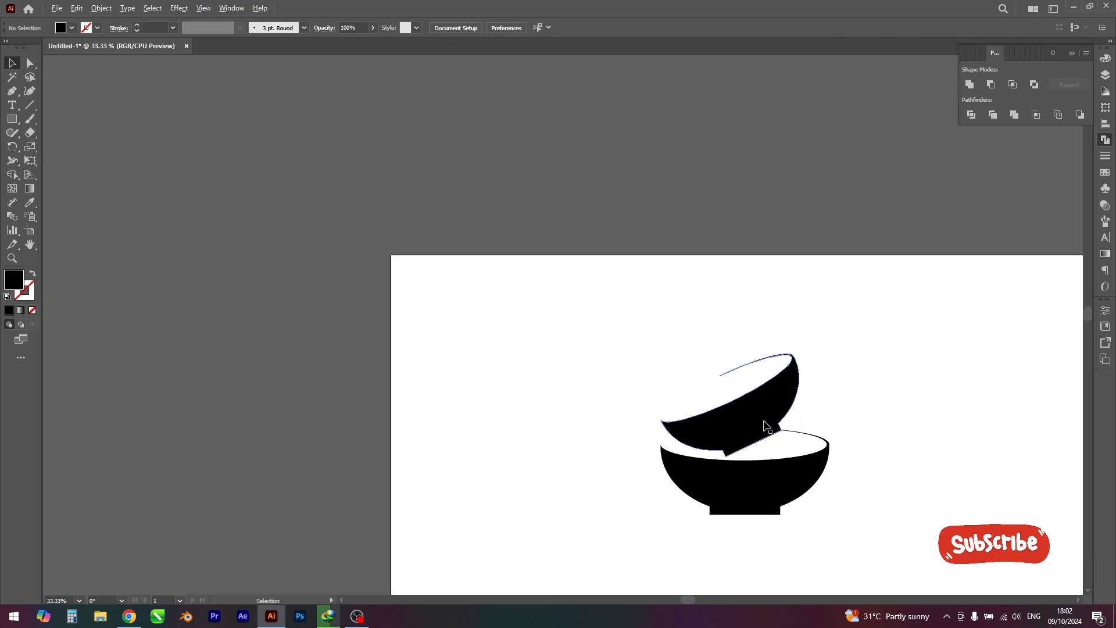
left_click_drag(762, 428, 717, 359)
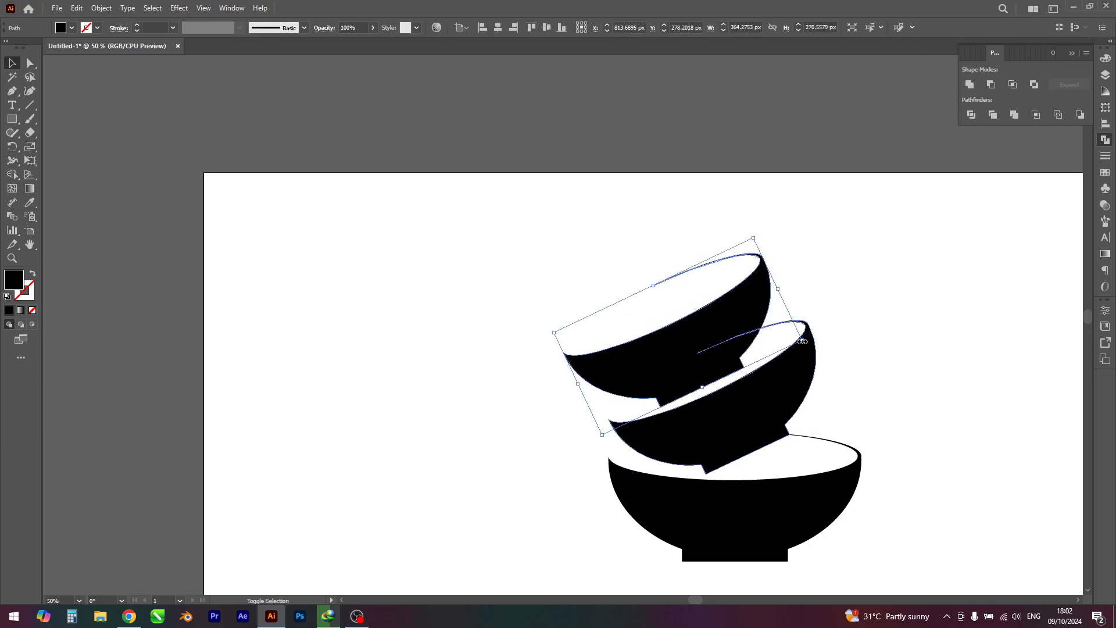
left_click_drag(803, 341, 774, 338)
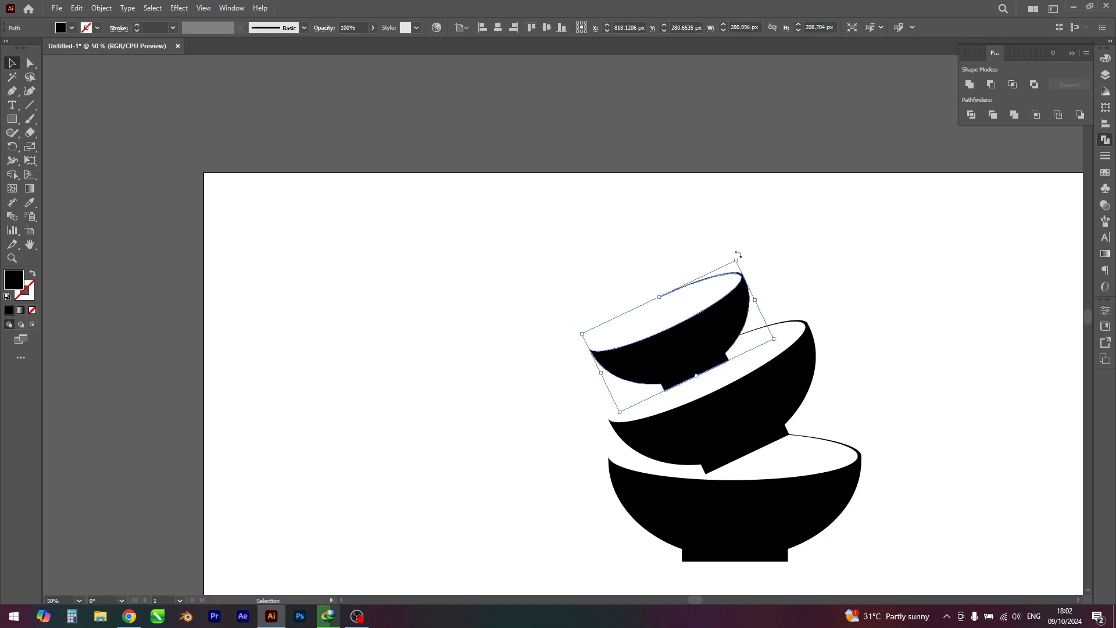
Step: Rotate the top bowl further counter-clockwise and move it so its left tip lines up above the left tips of the lower bowls
left_click_drag(739, 254, 700, 236)
left_click_drag(695, 329, 706, 330)
left_click(558, 351)
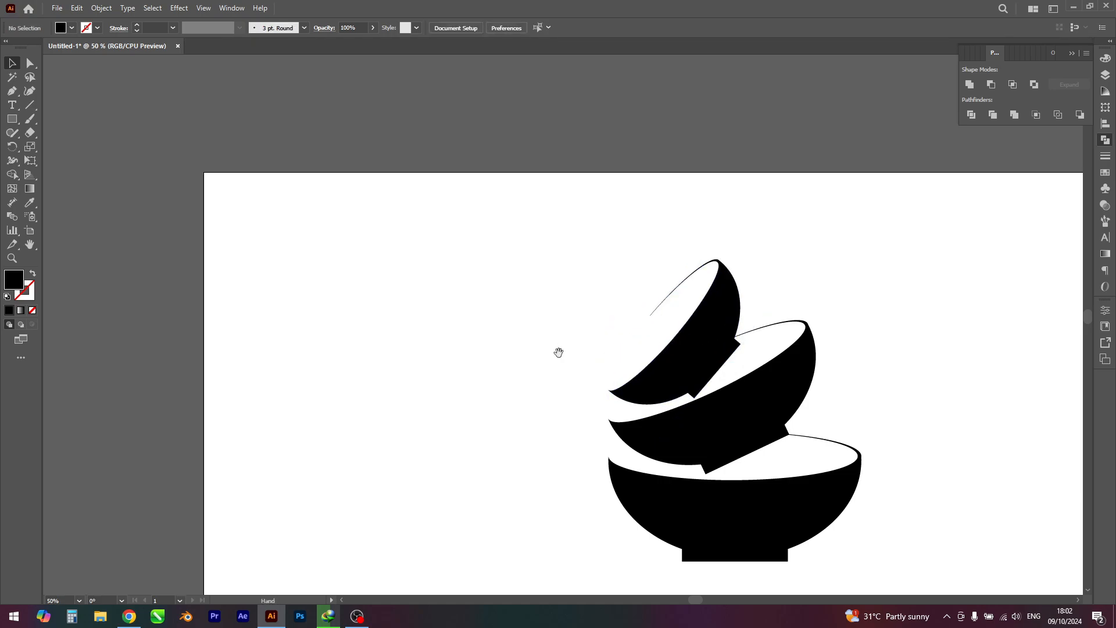
scroll(724, 365, "up", 1)
scroll(724, 365, "up", 2)
left_click_drag(708, 398, 706, 394)
scroll(708, 396, "down", 3)
left_click(949, 440)
Step: Scale the bottom bowl down slightly in proportion, keeping it beneath the two tilted bowls
left_click_drag(893, 437, 879, 392)
scroll(879, 394, "down", 2)
scroll(879, 401, "up", 2)
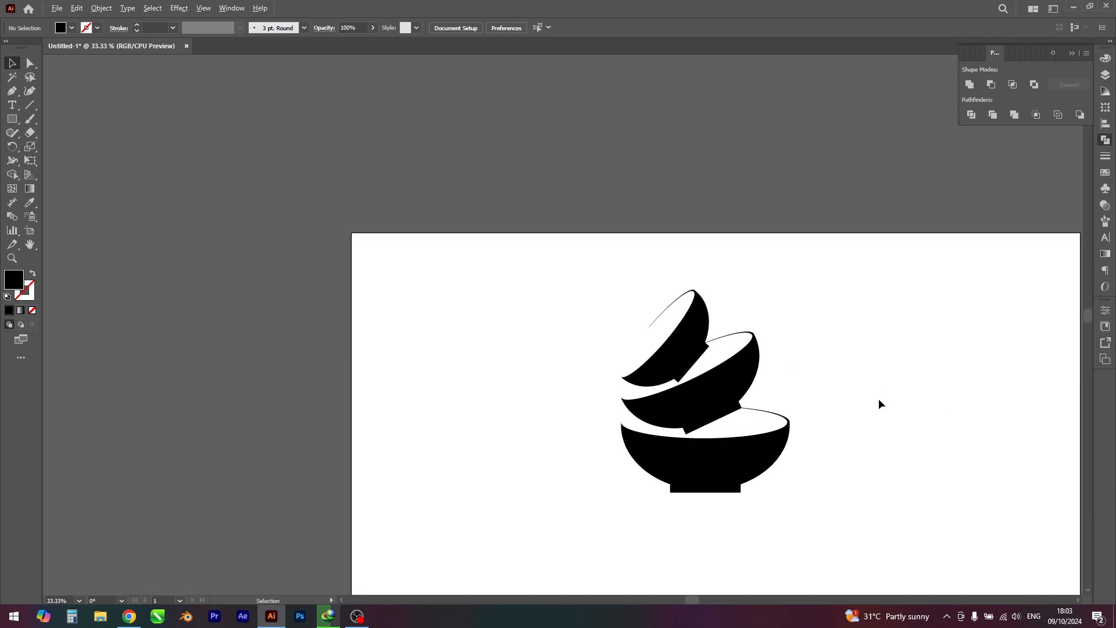
scroll(698, 468, "up", 2)
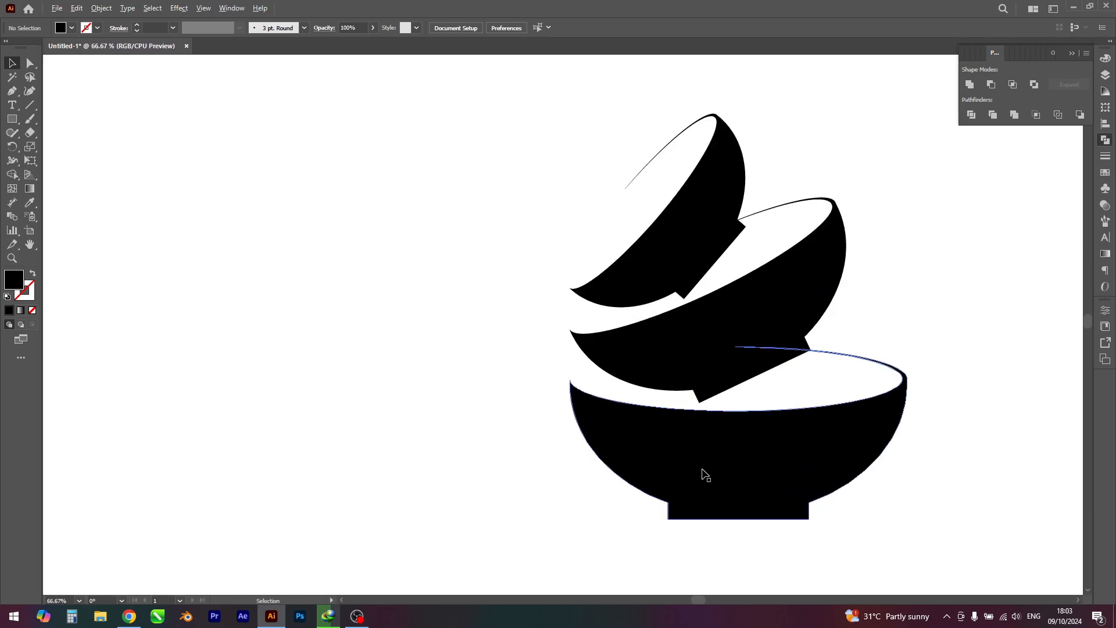
left_click(744, 496)
left_click_drag(907, 519, 840, 453)
left_click(992, 549)
scroll(961, 507, "down", 2)
Step: Move all three bowls together to the middle of the artboard and scale them down to about three quarters of their size
left_click_drag(543, 218, 770, 501)
mouse_move(849, 487)
left_mouse_down()
mouse_move(776, 358)
mouse_move(831, 493)
left_mouse_up()
left_click(796, 384)
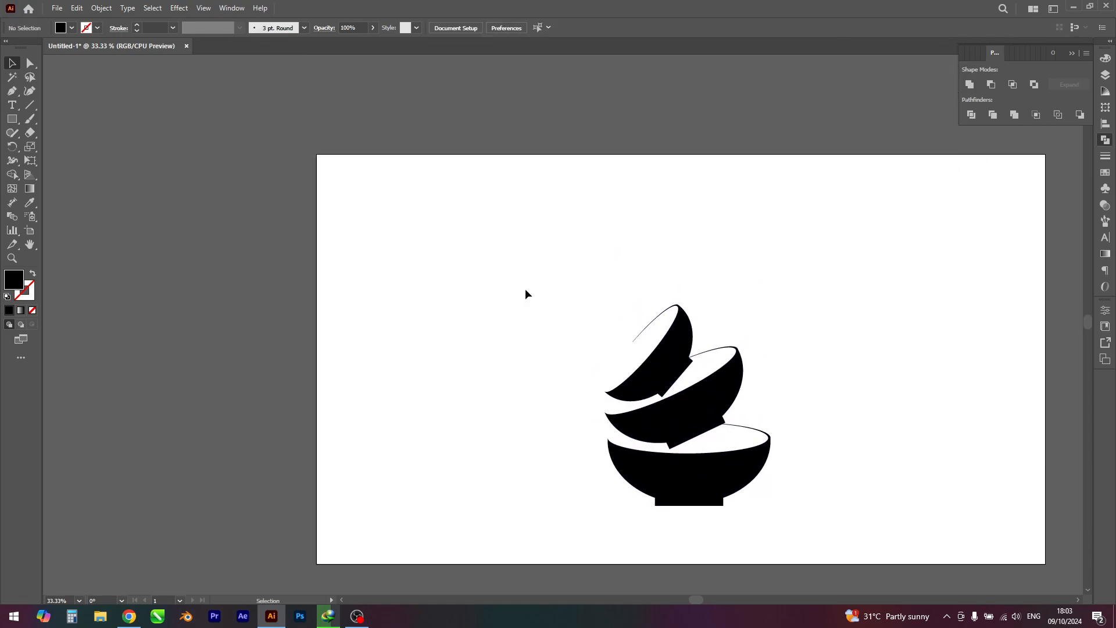
left_click_drag(525, 283, 768, 497)
left_click_drag(708, 467, 709, 429)
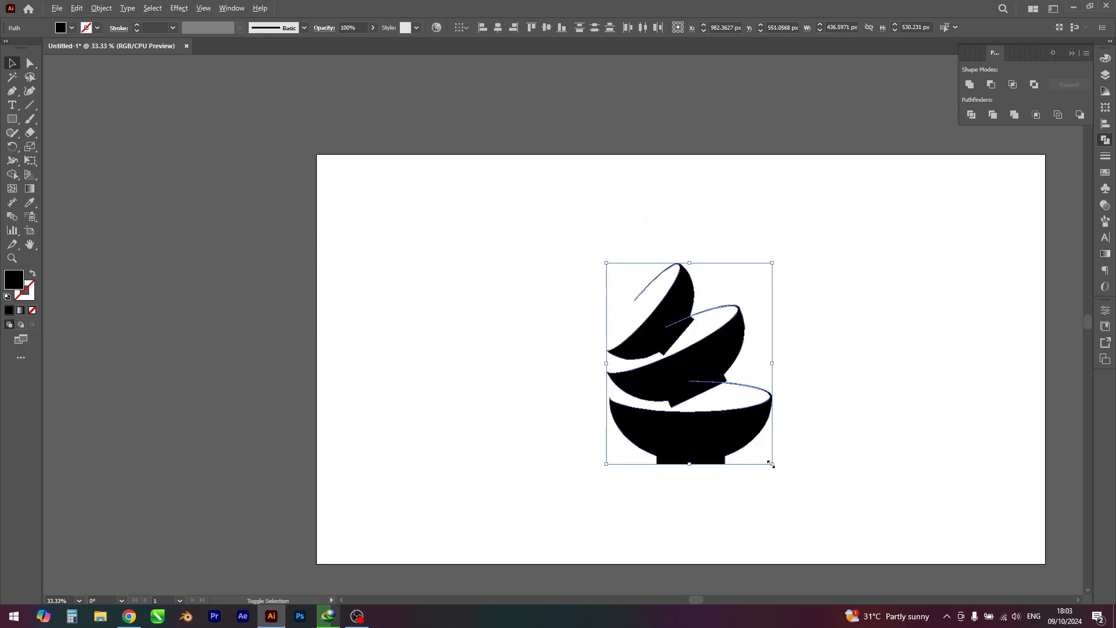
left_click_drag(771, 464, 812, 490)
left_click(757, 476)
Step: Draw a slanted line about 13 × 52 px across the thin rim of the top bowl, near its upper right end
scroll(788, 441, "up", 2)
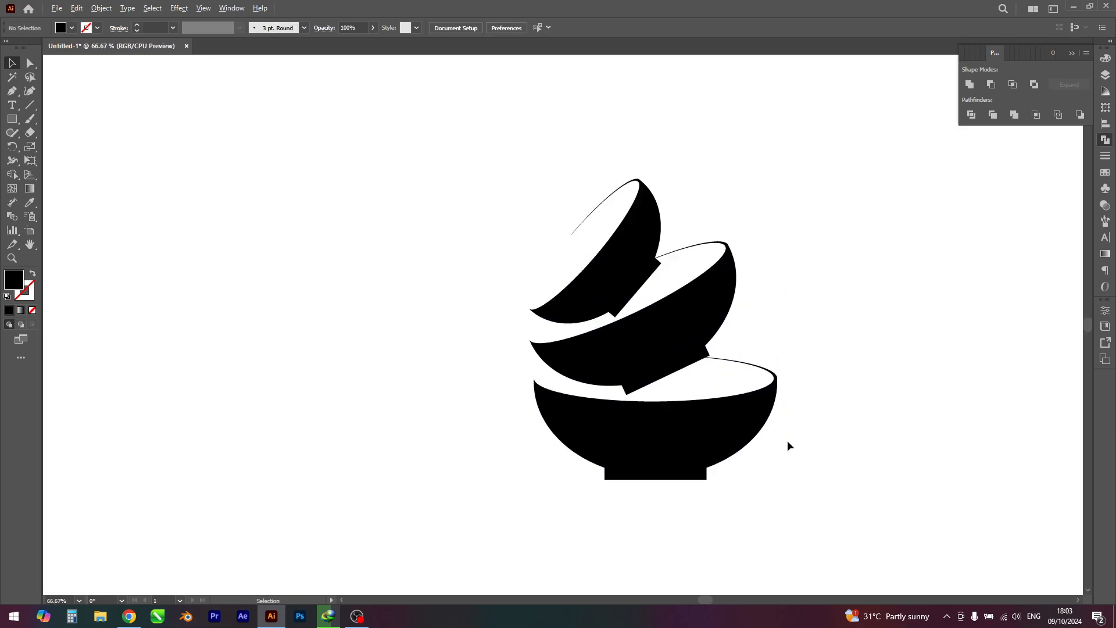
scroll(835, 391, "up", 2)
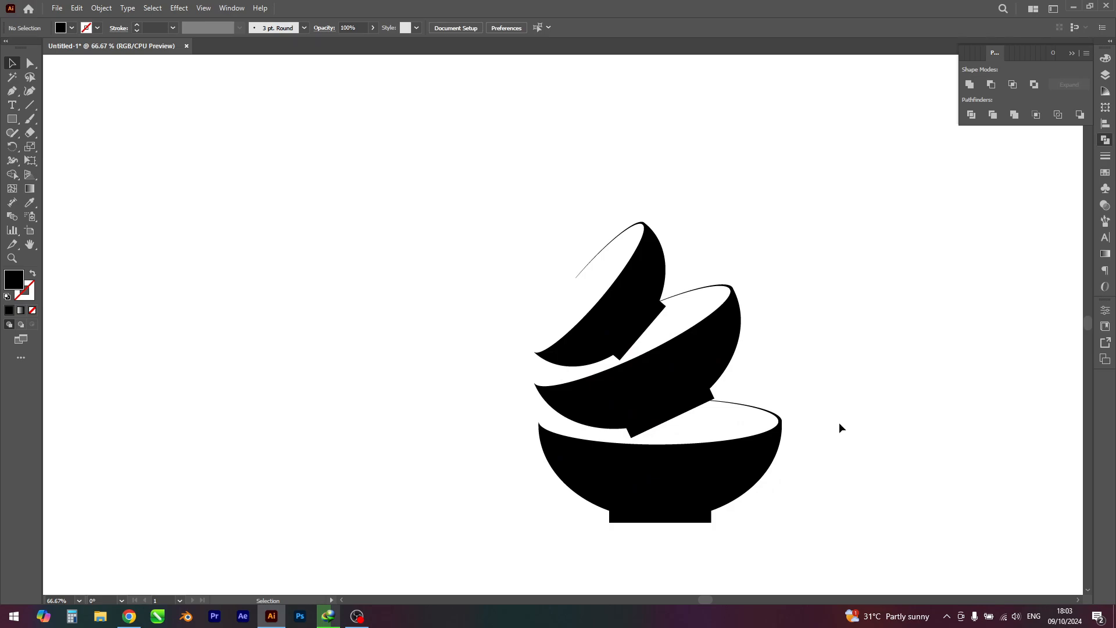
scroll(644, 189, "up", 4)
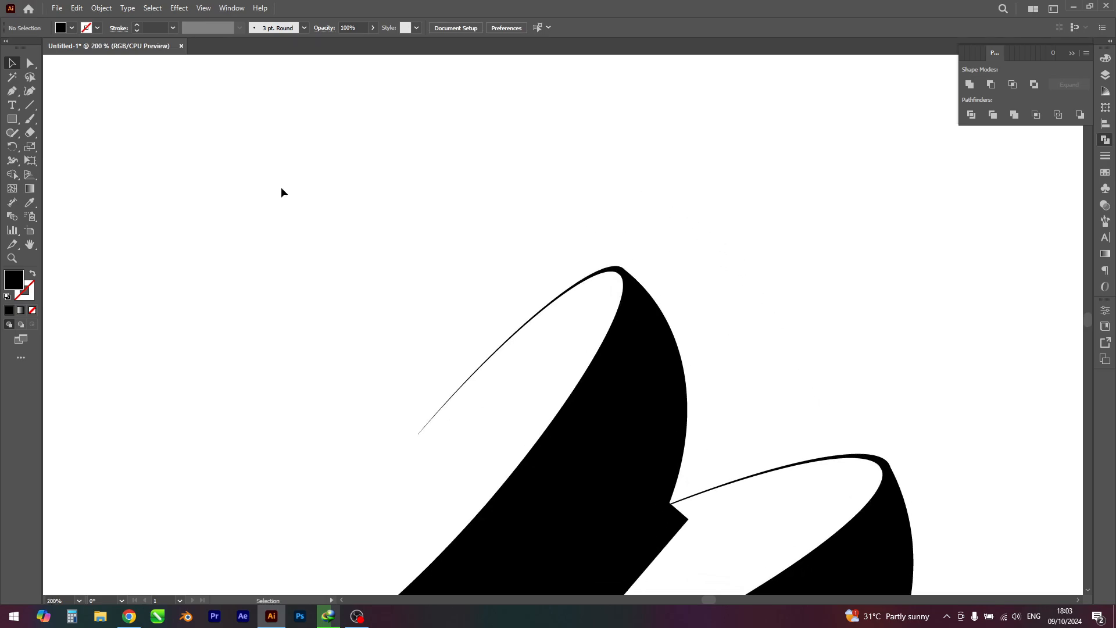
left_click(27, 107)
scroll(489, 231, "up", 2)
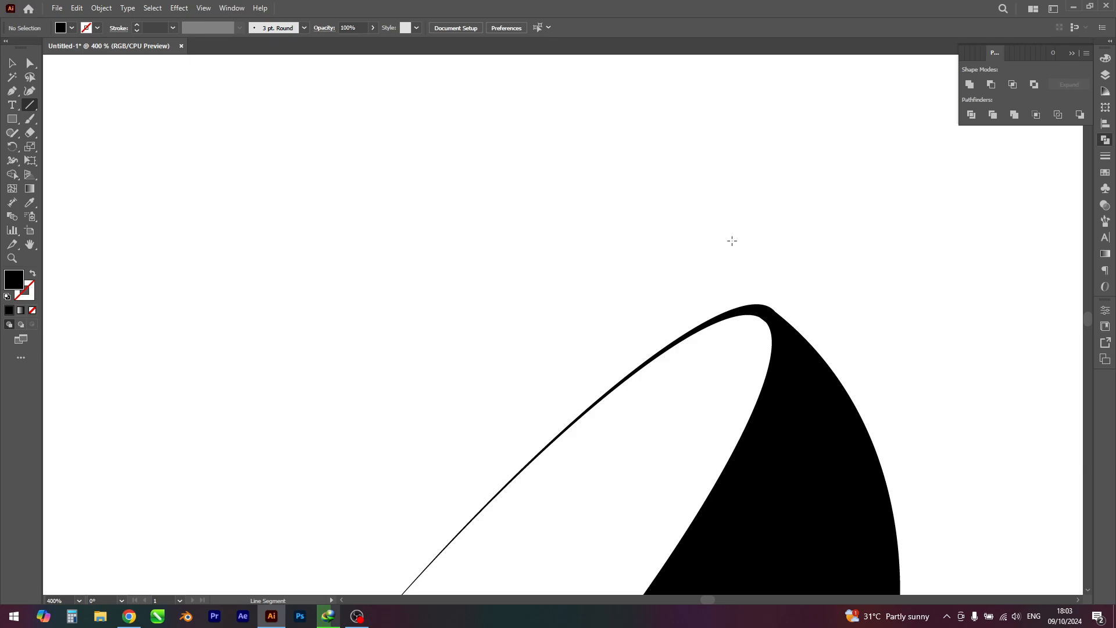
left_click_drag(732, 241, 673, 478)
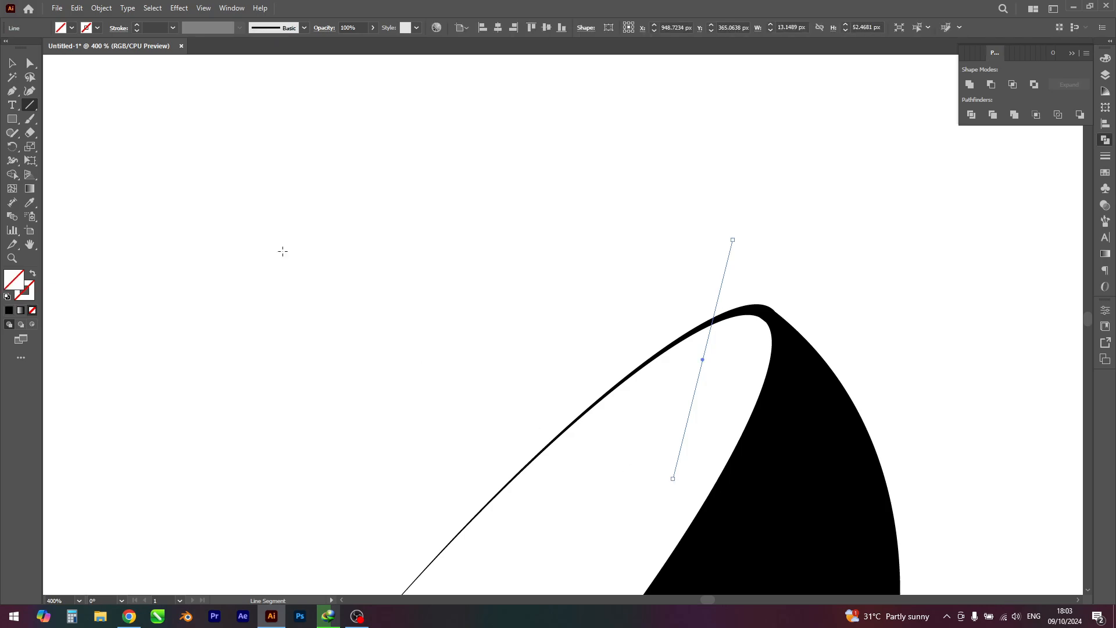
Step: Select the slanted line with the top bowl and remove the long thin rim portion beyond the line using Shape Builder
left_click(12, 66)
scroll(423, 210, "down", 3)
left_click(548, 328)
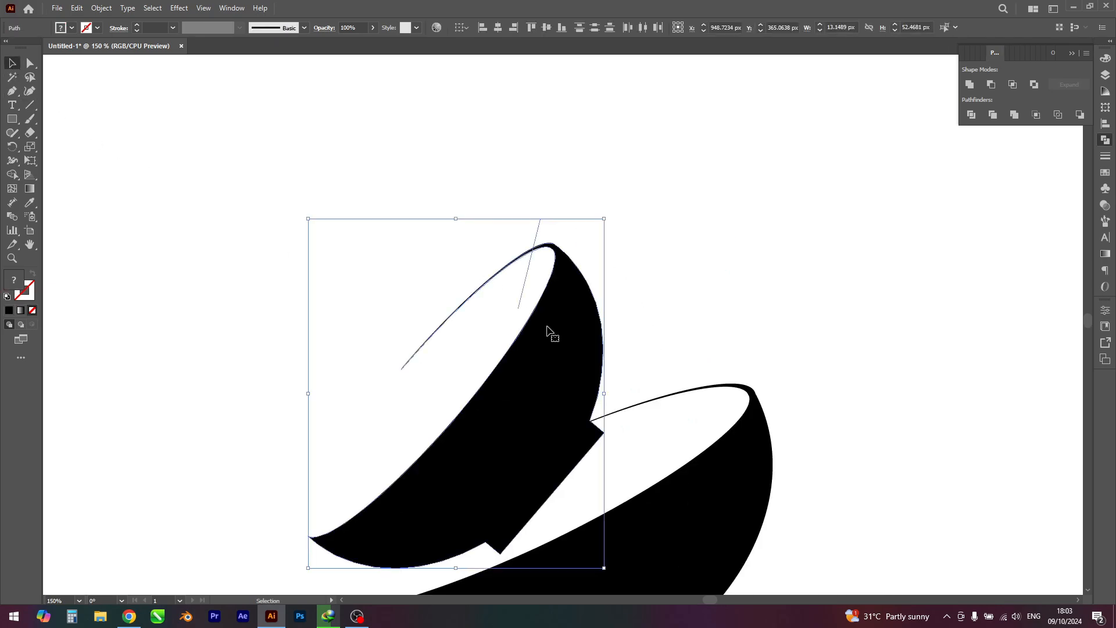
left_click(13, 174)
left_click_drag(462, 322, 464, 335)
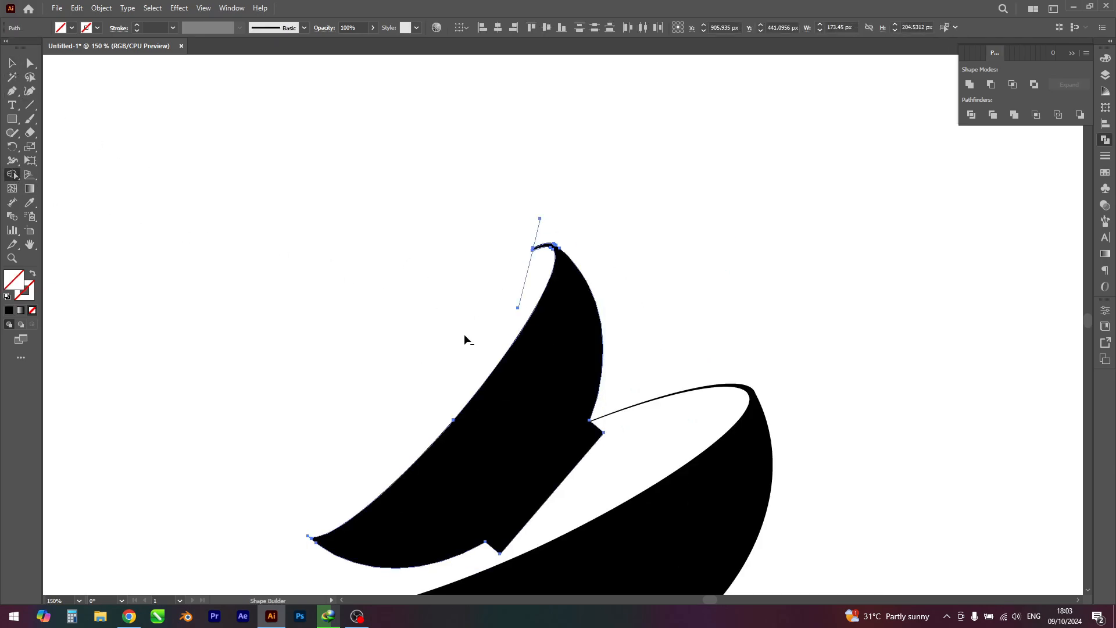
Step: Delete the leftover slanted cutting line beside the top bowl's shortened rim
left_click(12, 63)
left_click(389, 266)
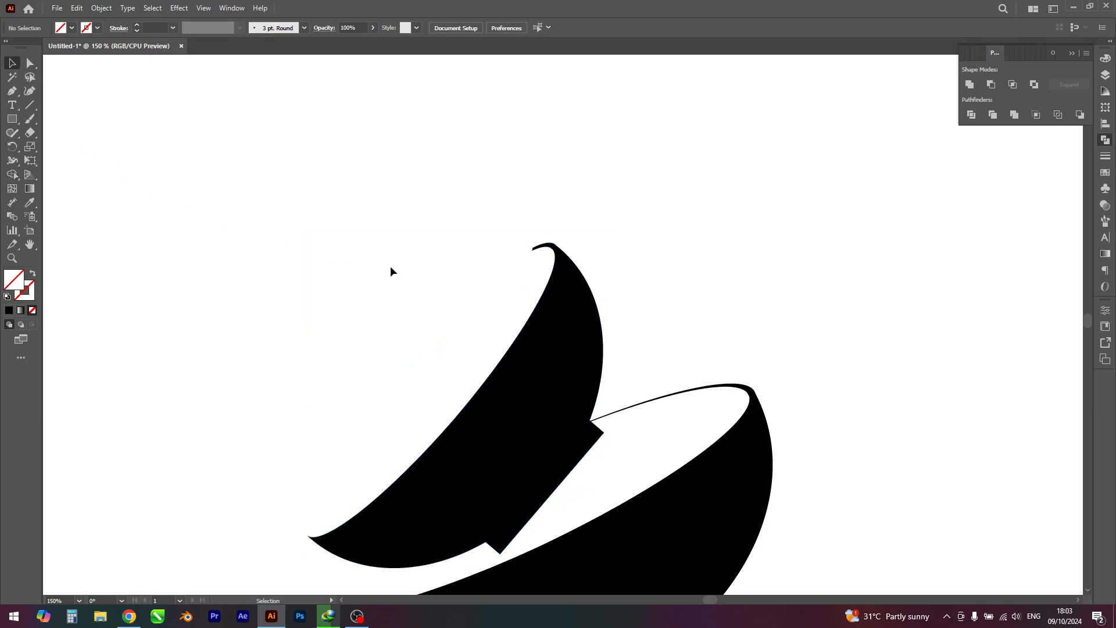
left_click(527, 277)
key("Delete")
scroll(539, 162, "up", 1)
left_click_drag(550, 178, 584, 177)
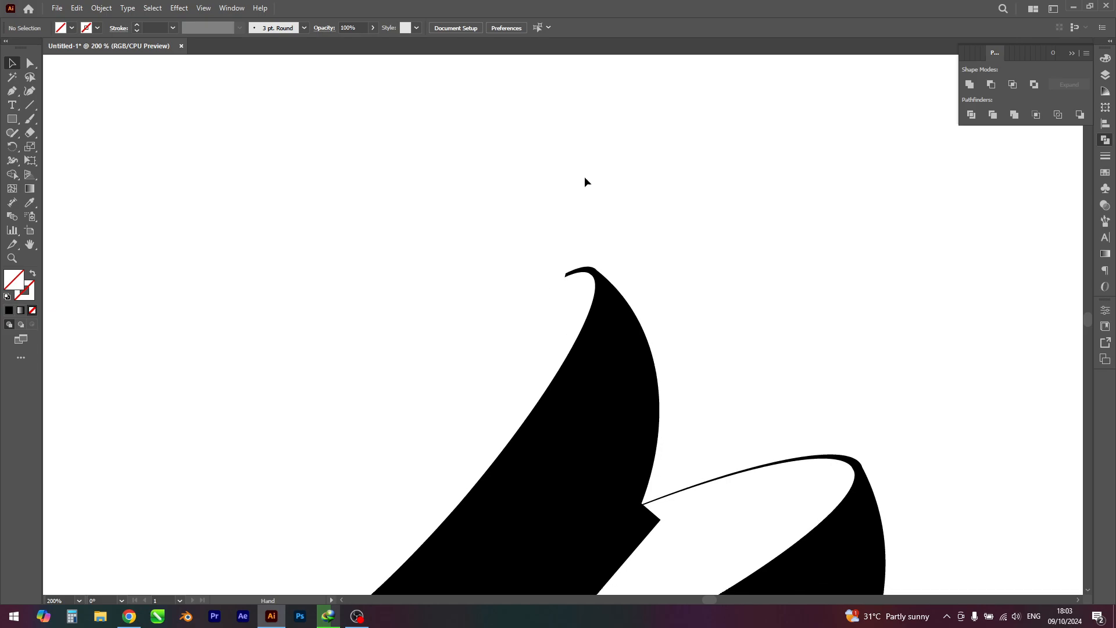
Step: Paint a closed two-lobed hair-like outline about 54 × 58 px just above the top bowl's tip with the Paintbrush
left_click(29, 120)
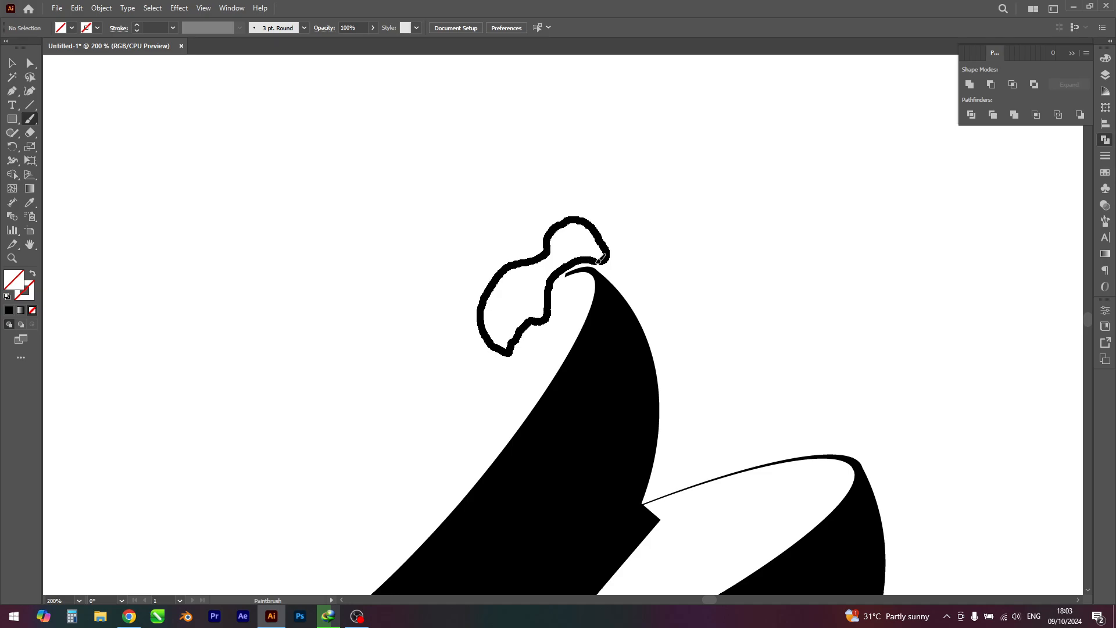
left_click_drag(609, 269, 611, 270)
scroll(616, 195, "down", 3)
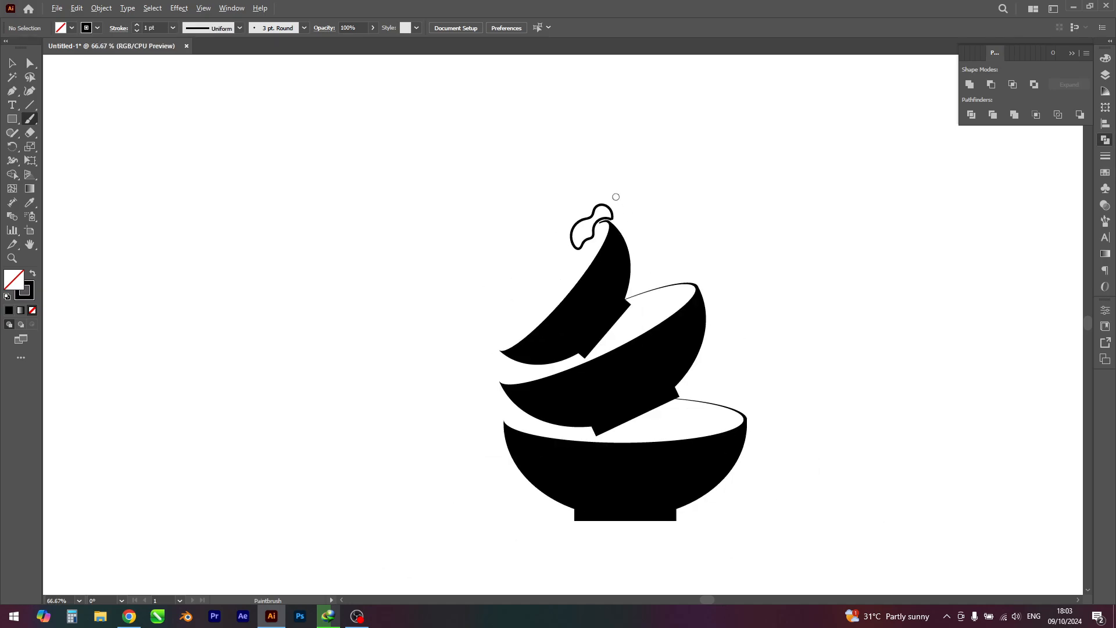
scroll(615, 197, "up", 4)
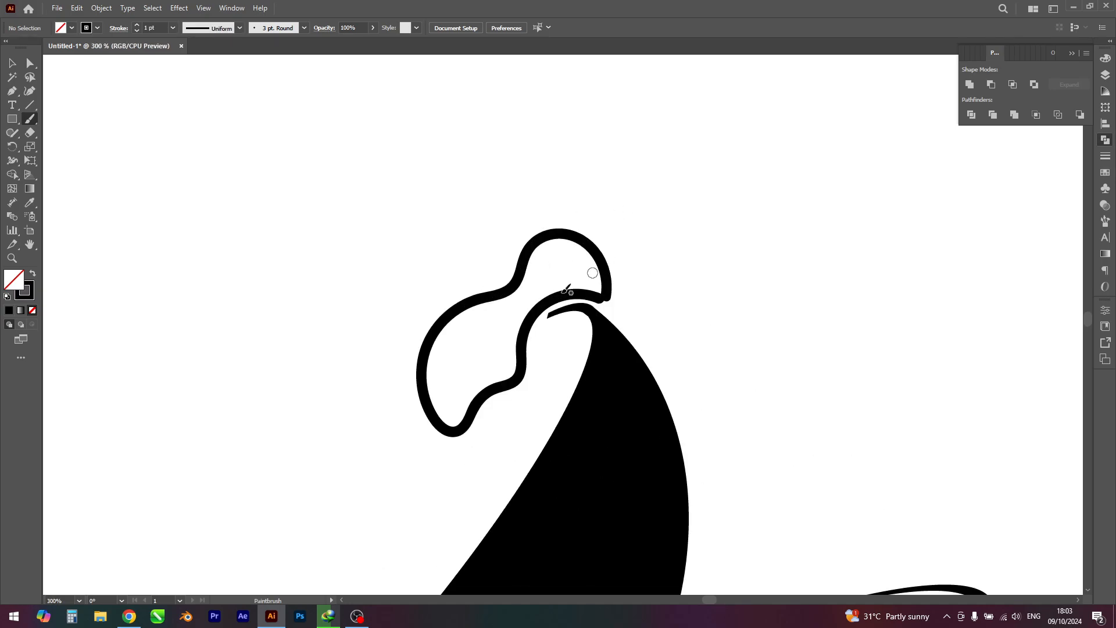
Step: Swap the fill and stroke of the painted outline to make it a solid black shape without a stroke
left_click(12, 63)
left_click(474, 405)
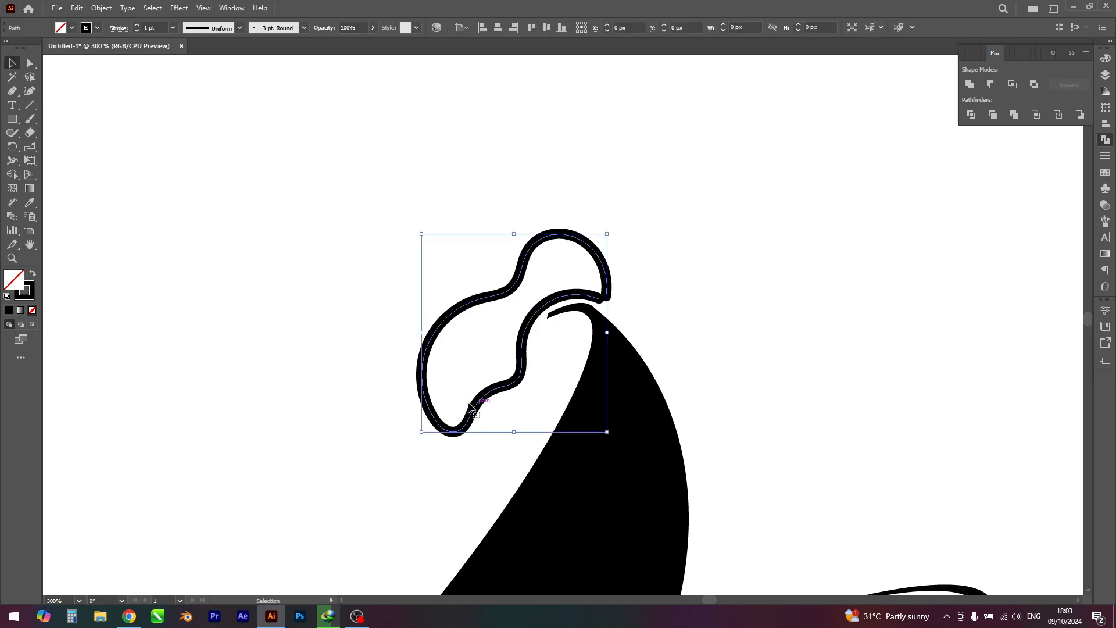
left_click(32, 276)
left_click(262, 315)
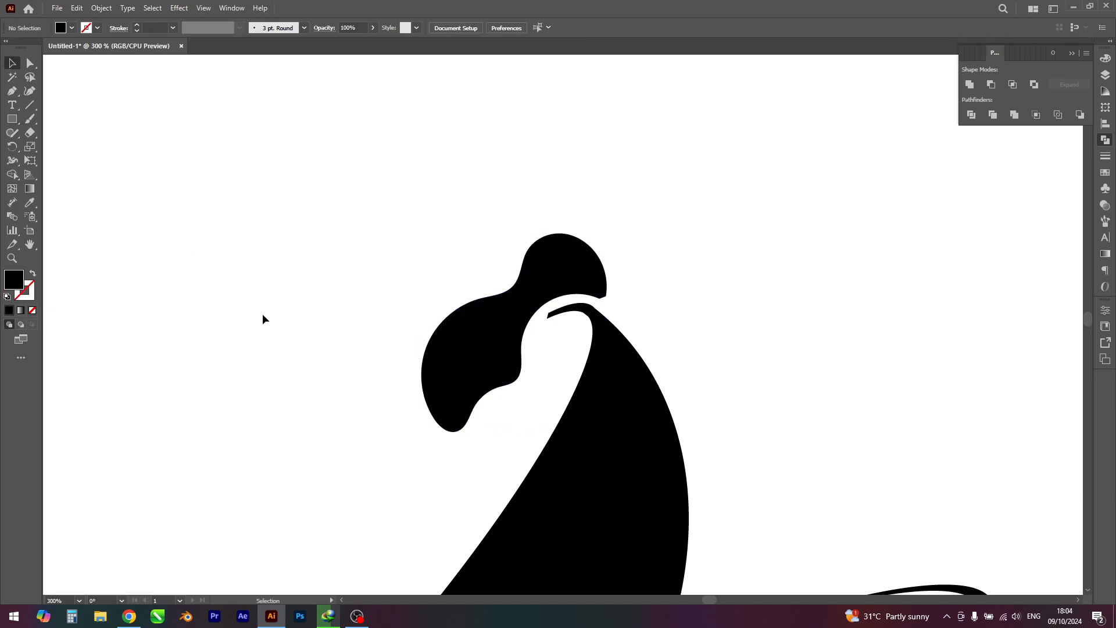
scroll(260, 294, "down", 3)
mouse_move(260, 295)
left_mouse_down()
mouse_move(328, 288)
mouse_move(365, 269)
left_mouse_up()
scroll(365, 268, "down", 2)
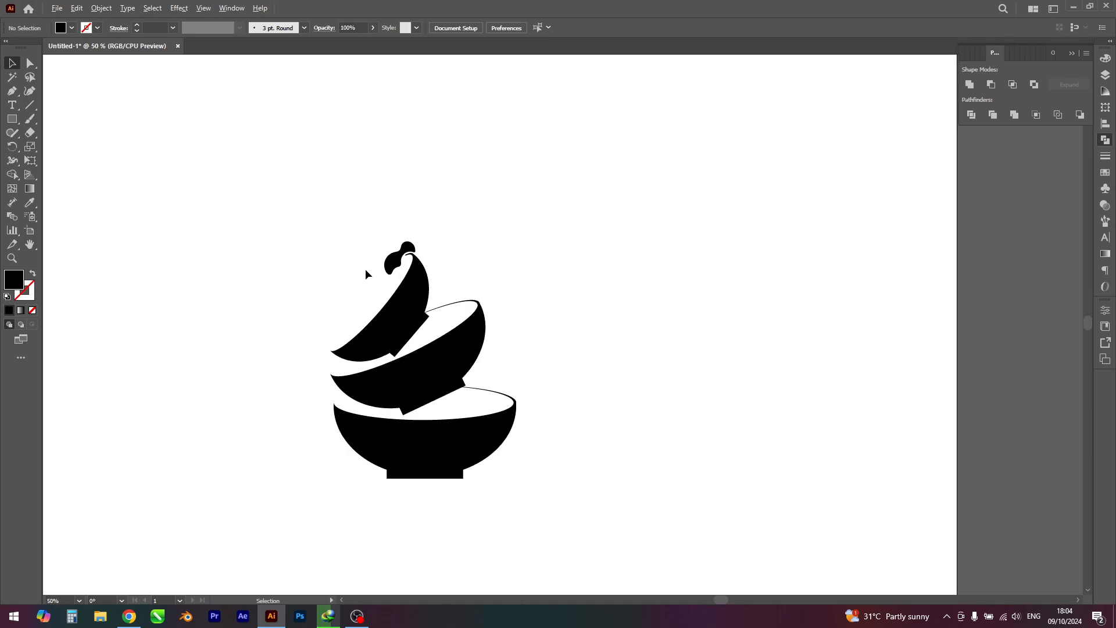
scroll(366, 269, "up", 4)
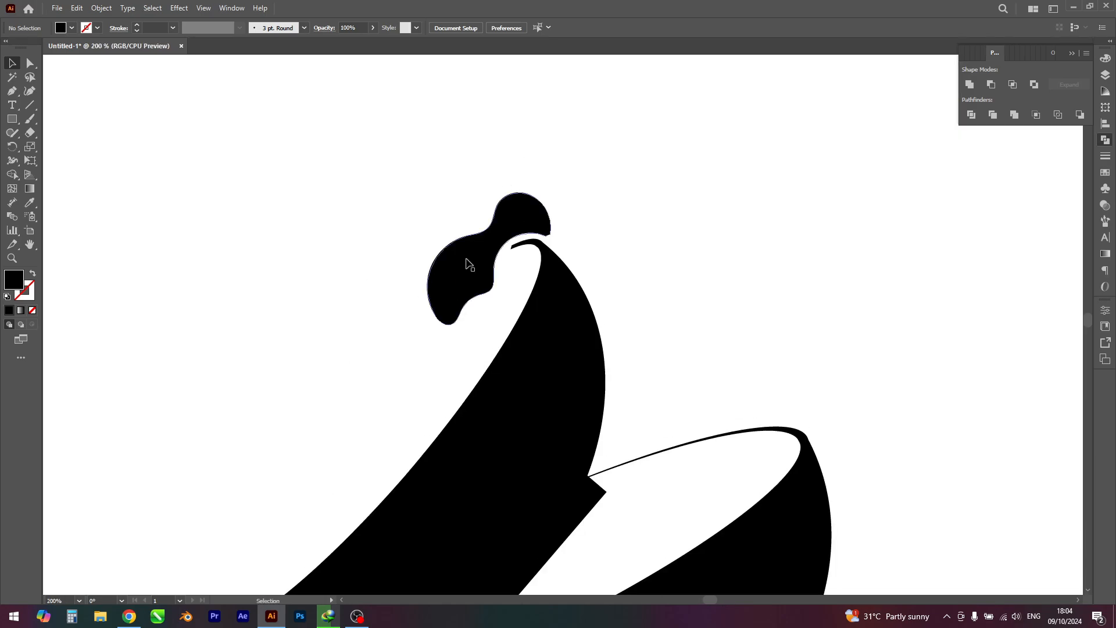
Step: Move the black hair shape's outer right corner anchor onto the neighbouring anchor to form a single pointed end
left_click(534, 231)
scroll(536, 231, "up", 4)
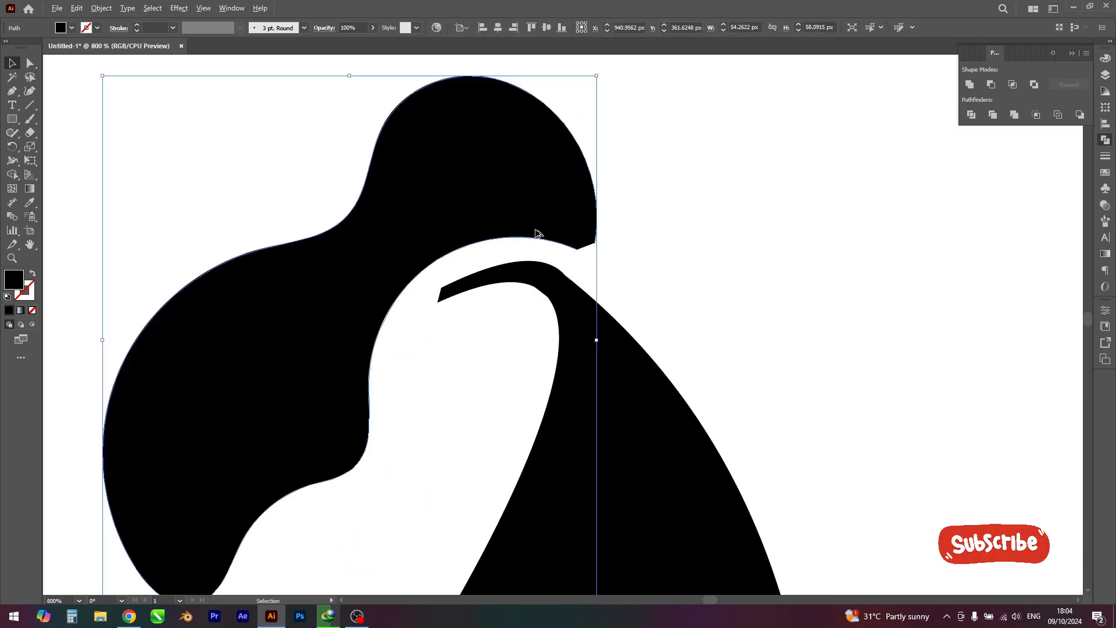
left_click(31, 63)
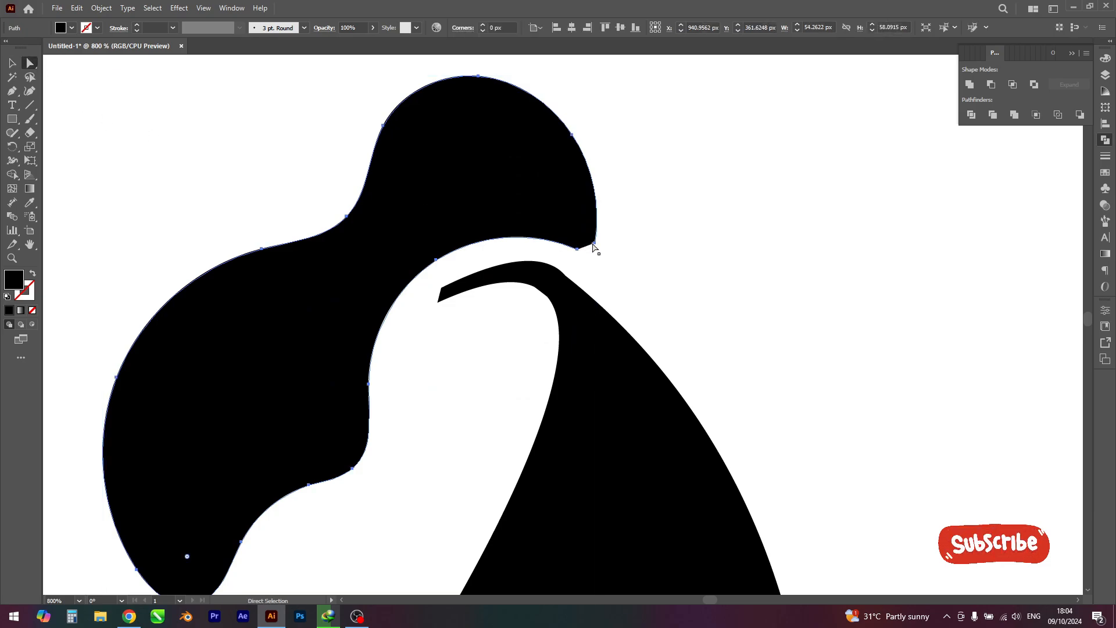
left_click(594, 243)
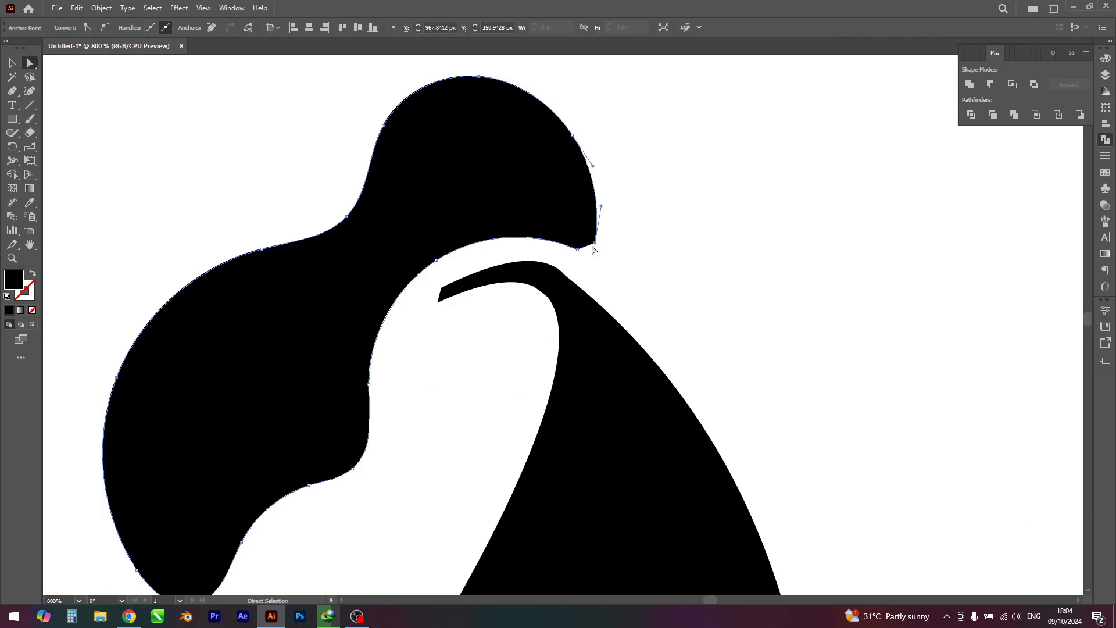
left_click_drag(593, 248, 578, 249)
left_click(630, 273)
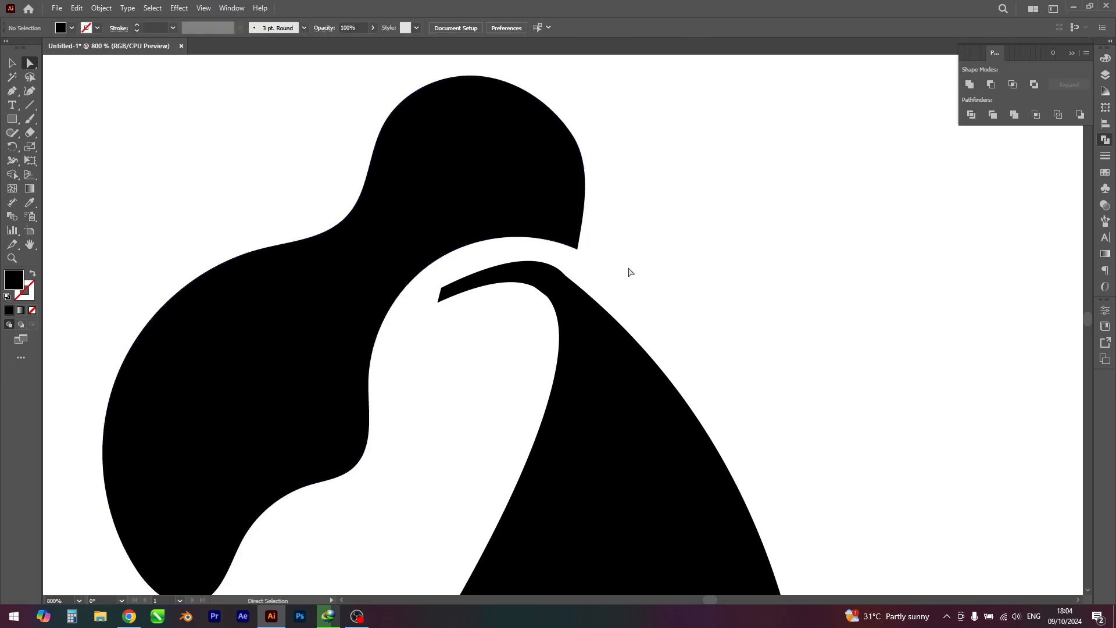
scroll(630, 272, "down", 4)
scroll(664, 266, "down", 2)
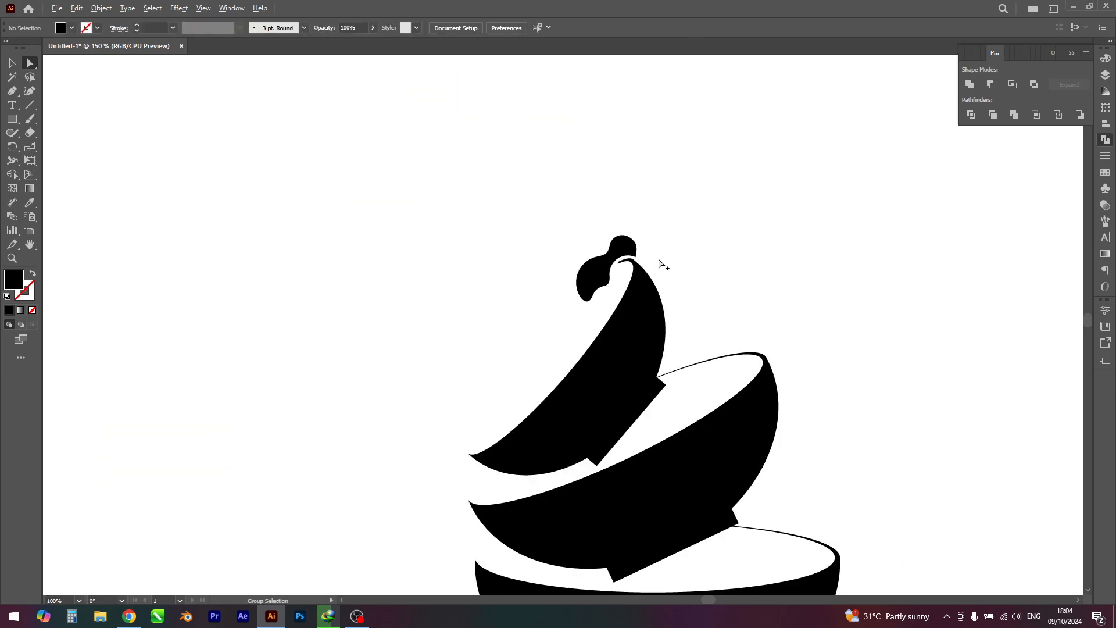
Step: Draw a black circle about 7 px in diameter against the lower edge of the hair shape
scroll(664, 266, "up", 3)
left_click_drag(9, 112, 37, 145)
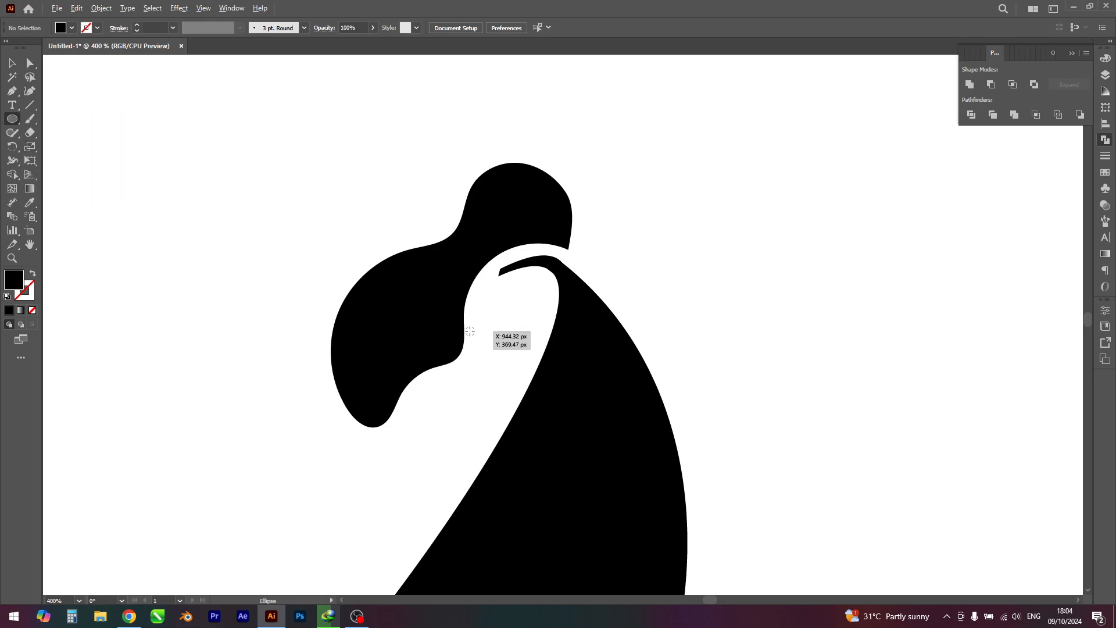
left_click_drag(434, 375, 446, 395)
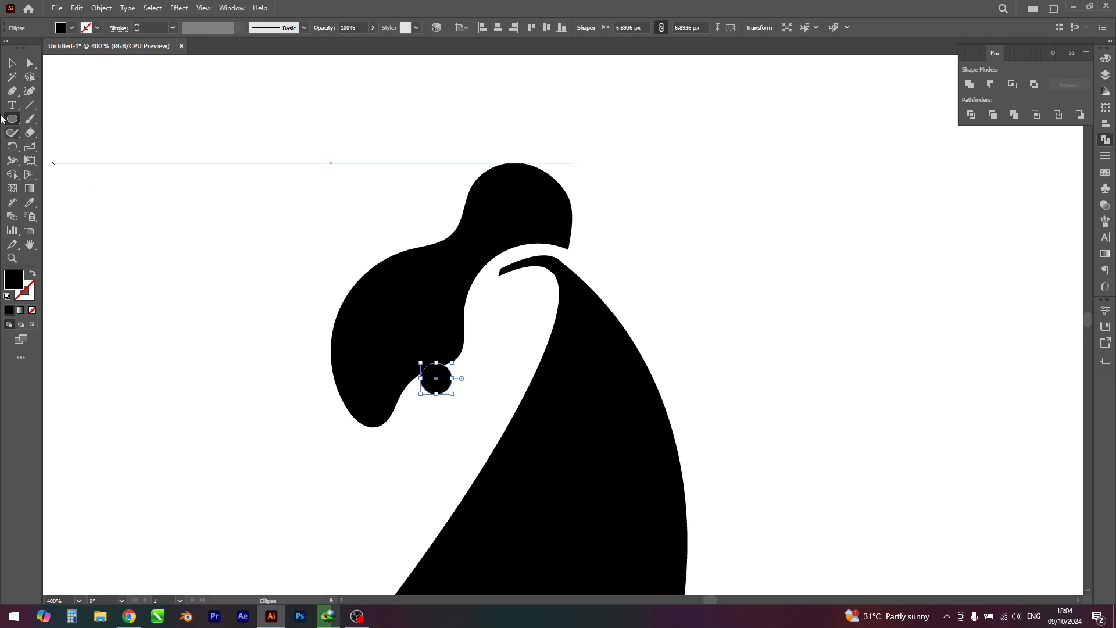
left_click(11, 64)
left_click(184, 218)
scroll(184, 218, "down", 4)
left_click_drag(183, 218, 371, 161)
scroll(352, 179, "down", 1)
scroll(353, 185, "down", 1)
left_click_drag(347, 219, 481, 243)
scroll(480, 245, "down", 2)
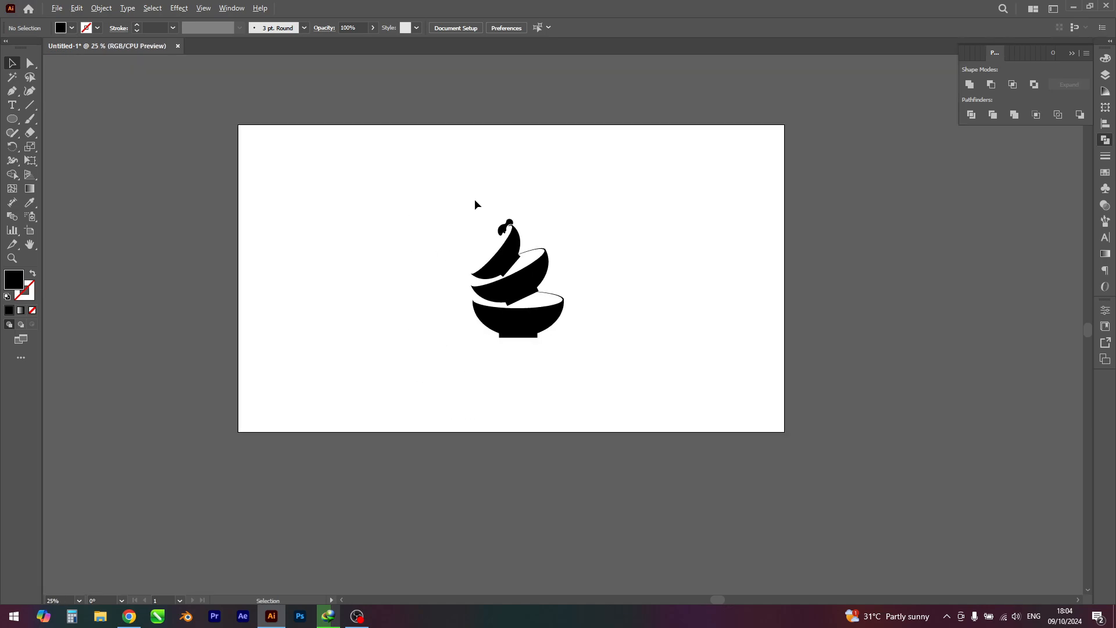
Step: Enlarge the black hair shape slightly around its centre and deselect it
scroll(475, 203, "up", 7)
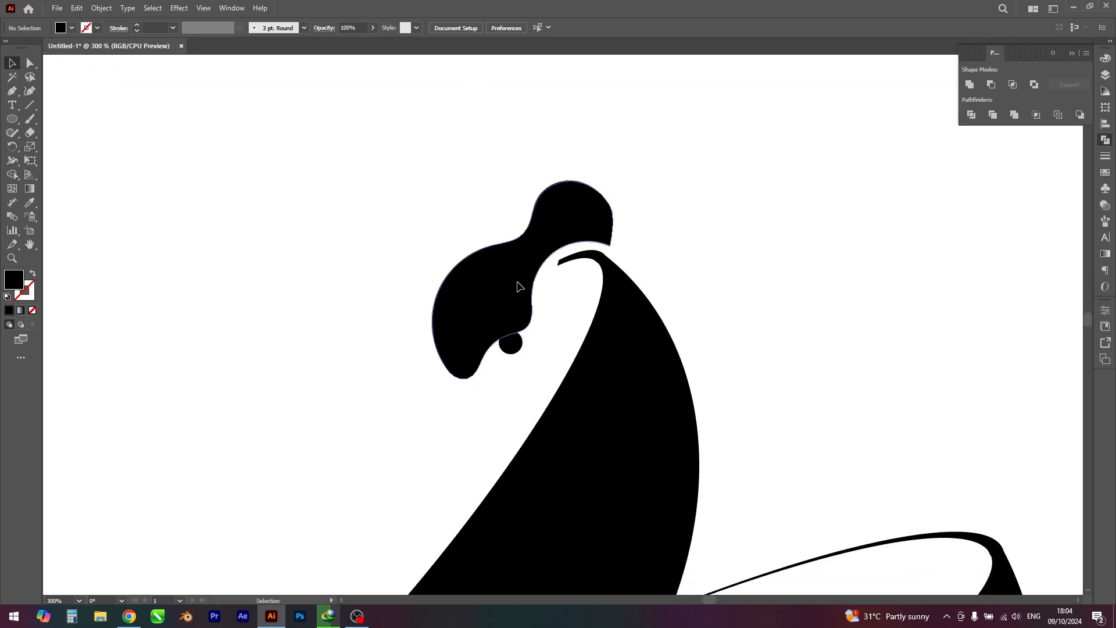
left_click(518, 287)
left_click_drag(618, 374, 622, 392)
key("ctrl+shift+a")
Step: Reposition the small black circle along the hair shape's lower edge, placing it just under the right bulge
mouse_move(510, 347)
left_mouse_down()
mouse_move(514, 366)
mouse_move(543, 320)
mouse_move(507, 365)
mouse_move(498, 358)
left_mouse_up()
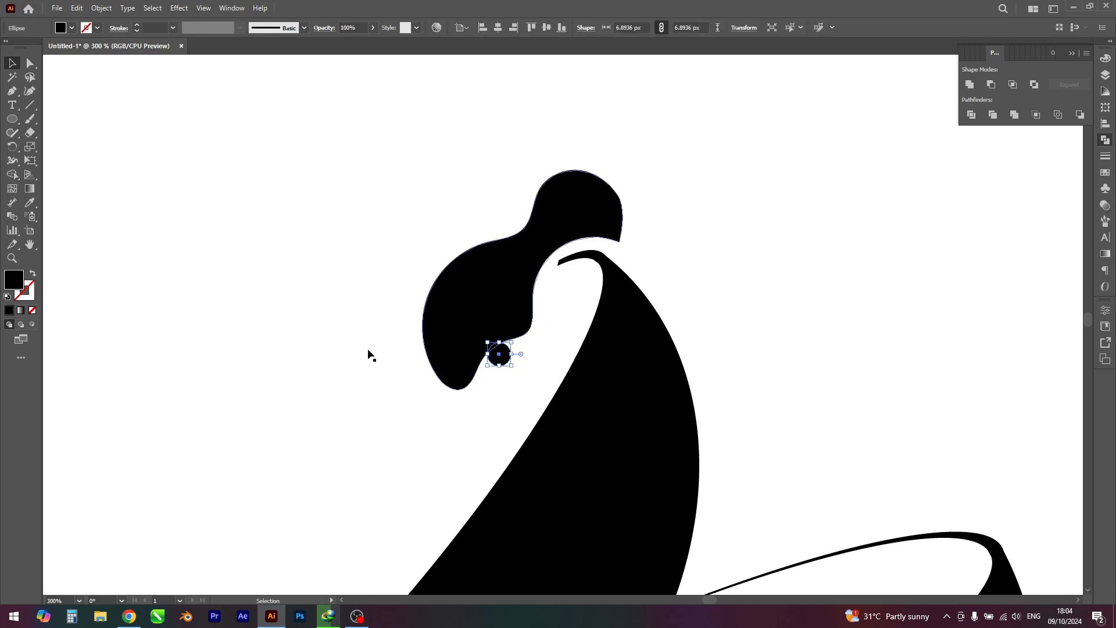
left_click(369, 356)
scroll(362, 337, "down", 4)
scroll(388, 285, "down", 2)
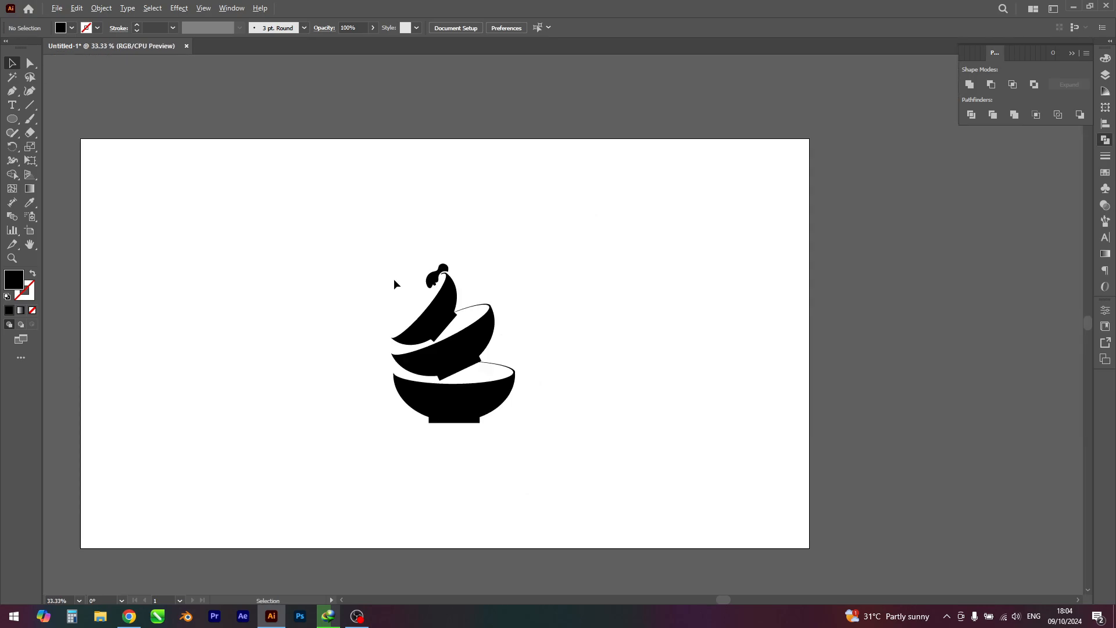
scroll(415, 248, "up", 6)
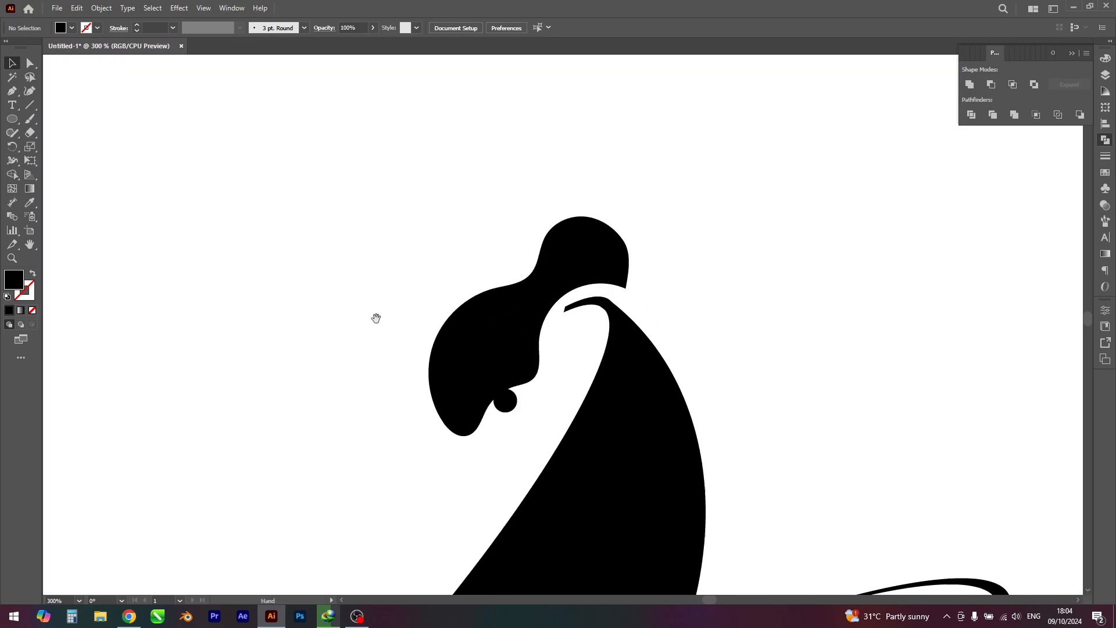
left_click_drag(505, 411, 523, 402)
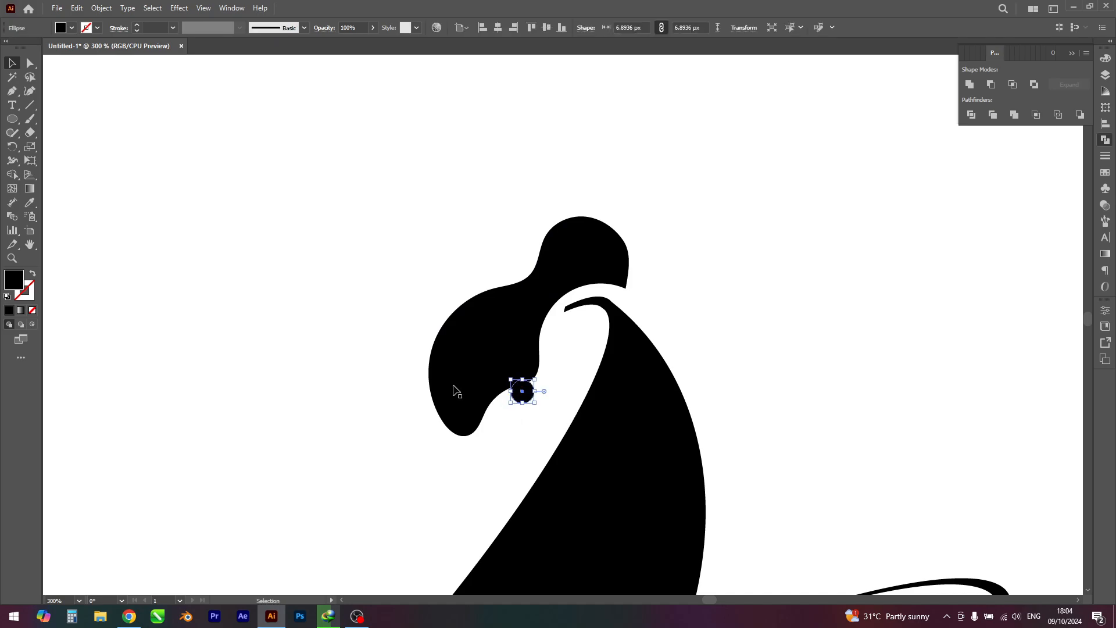
left_click(262, 324)
scroll(262, 324, "down", 4)
scroll(262, 324, "down", 1)
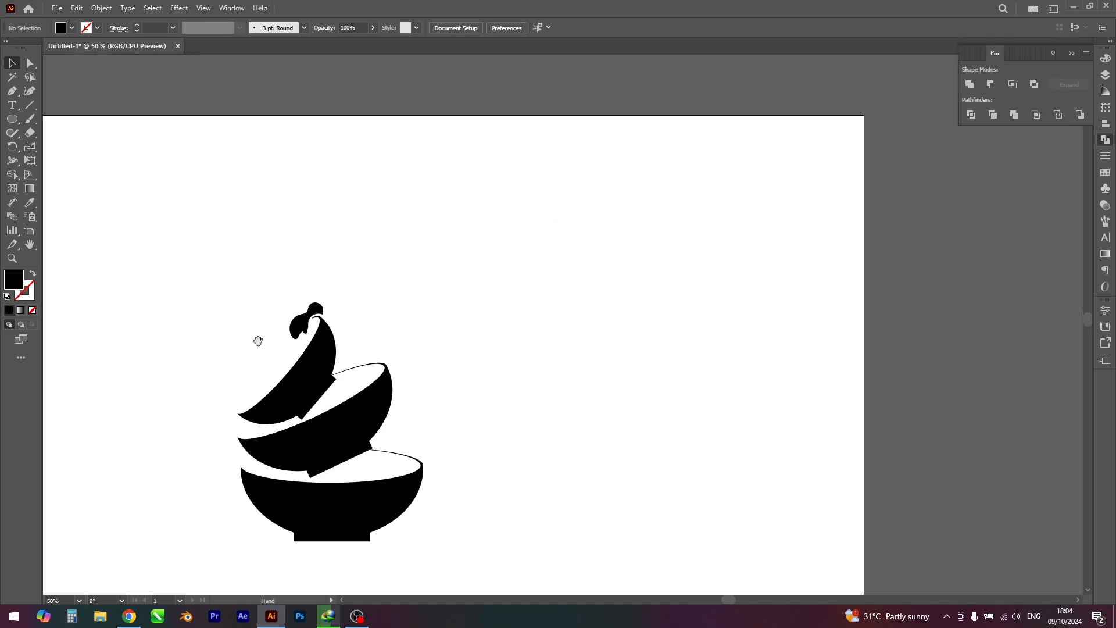
Step: Examine the stacked bowls and head shape up close and against the whole artboard to judge the overall balance
scroll(402, 237, "down", 1)
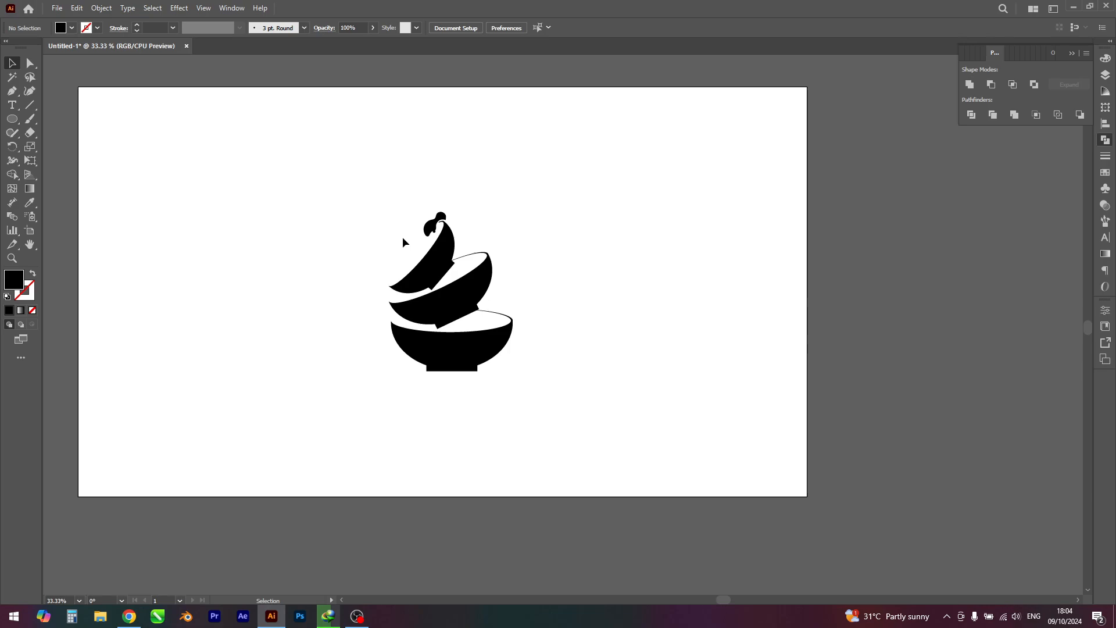
left_click_drag(402, 236, 451, 213)
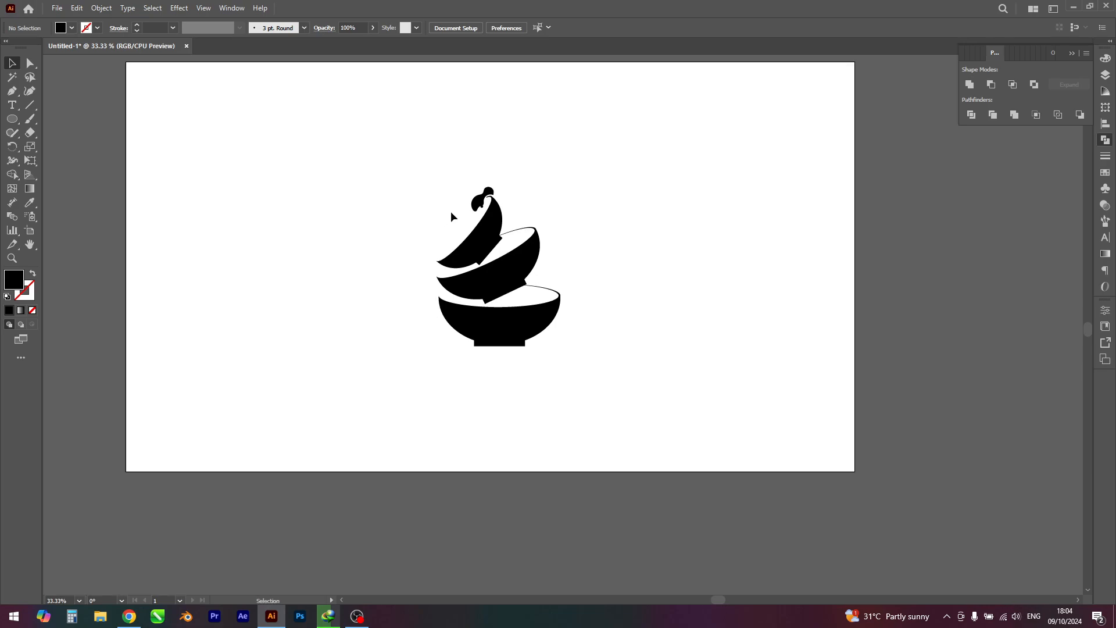
scroll(451, 211, "up", 5)
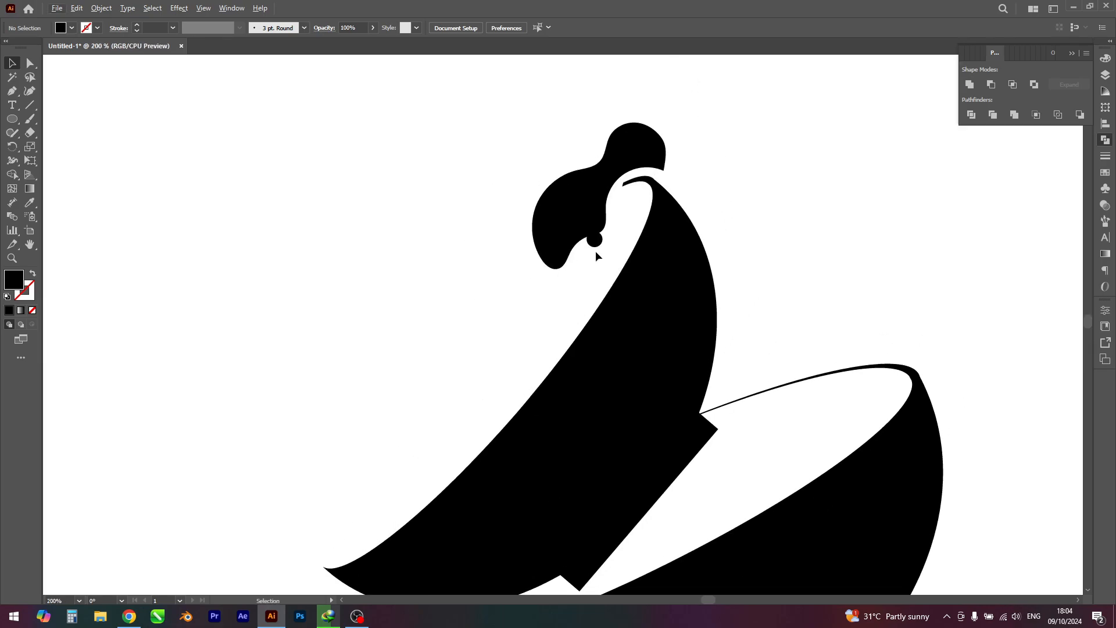
scroll(481, 289, "down", 3)
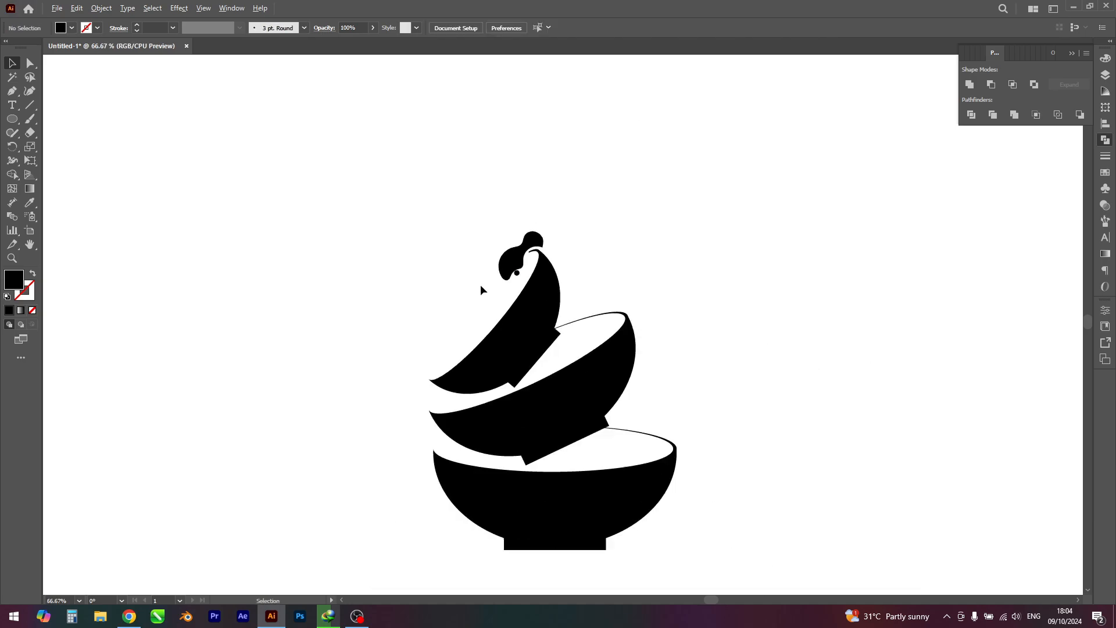
scroll(480, 289, "down", 1)
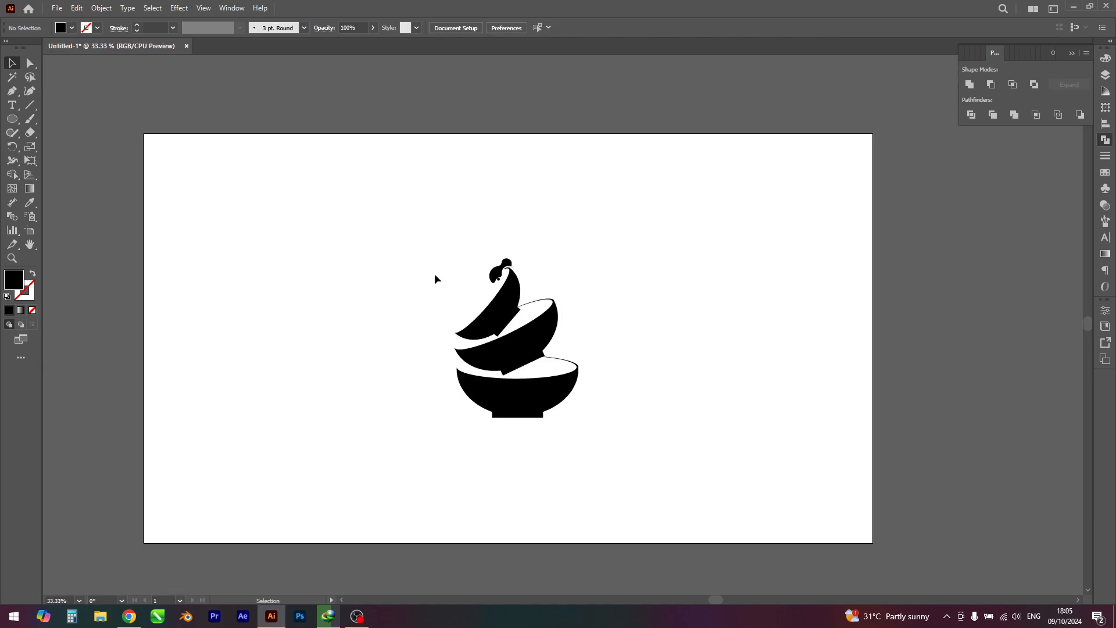
left_click_drag(551, 399, 640, 357)
left_click(589, 431)
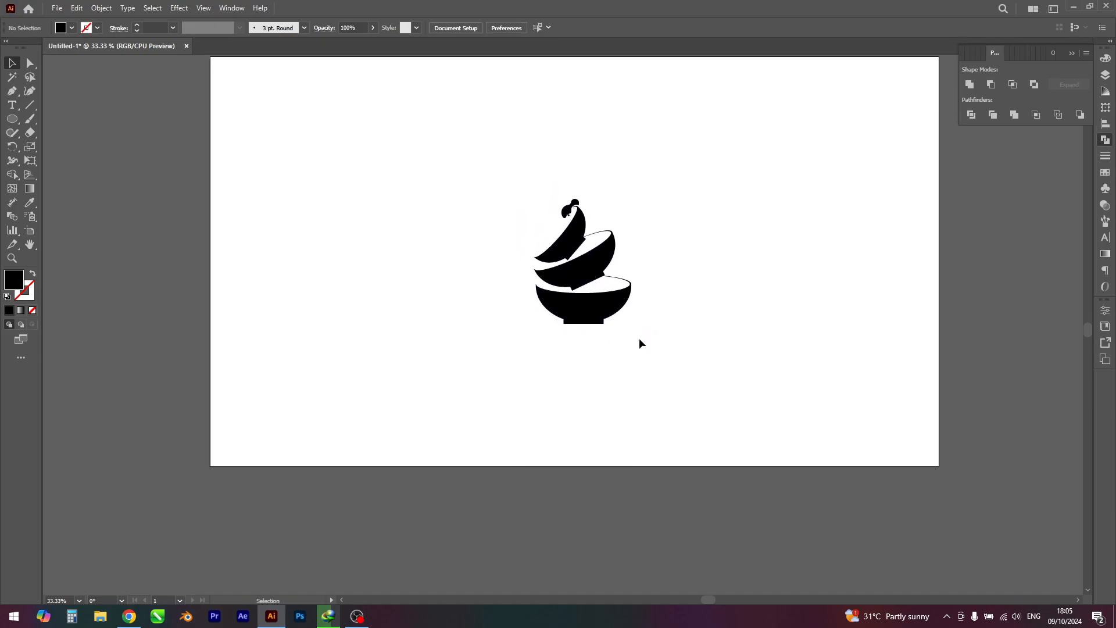
Step: Rotate the top bowl, hair shape and small circle together slightly counter-clockwise, shift them slightly left over the middle bowl and deselect them
scroll(590, 201, "up", 6)
left_click(512, 414)
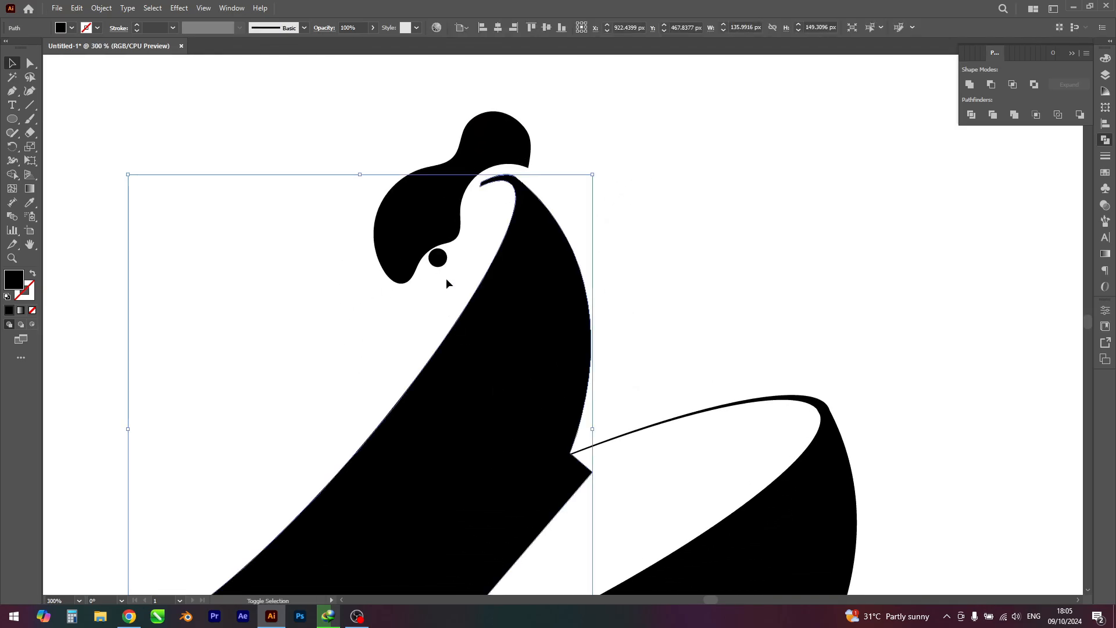
scroll(453, 227, "down", 2)
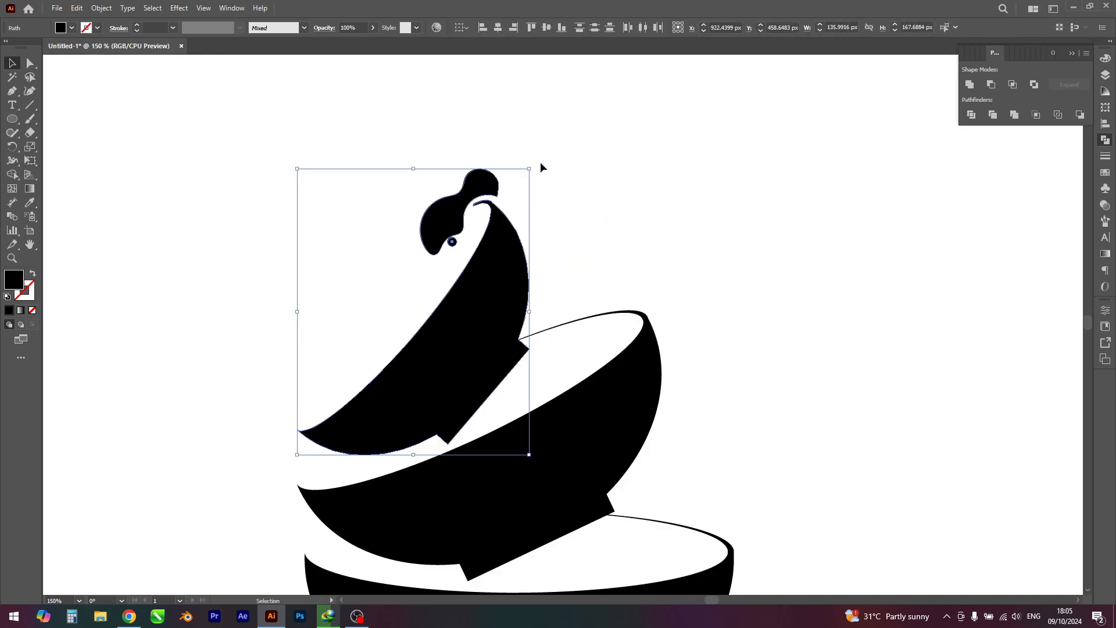
left_click_drag(535, 163, 511, 143)
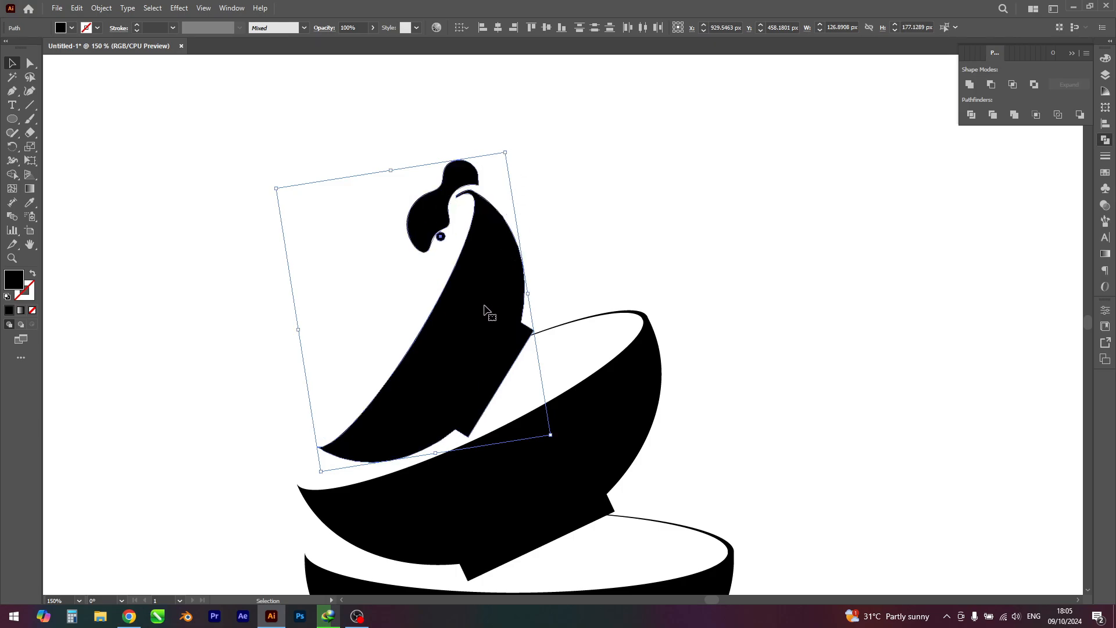
left_click_drag(484, 313, 468, 313)
left_click(787, 277)
Step: Group all shapes of the illustration, centre the group horizontally and vertically on the artboard, and deselect it
scroll(746, 256, "down", 3)
left_click_drag(805, 290, 798, 235)
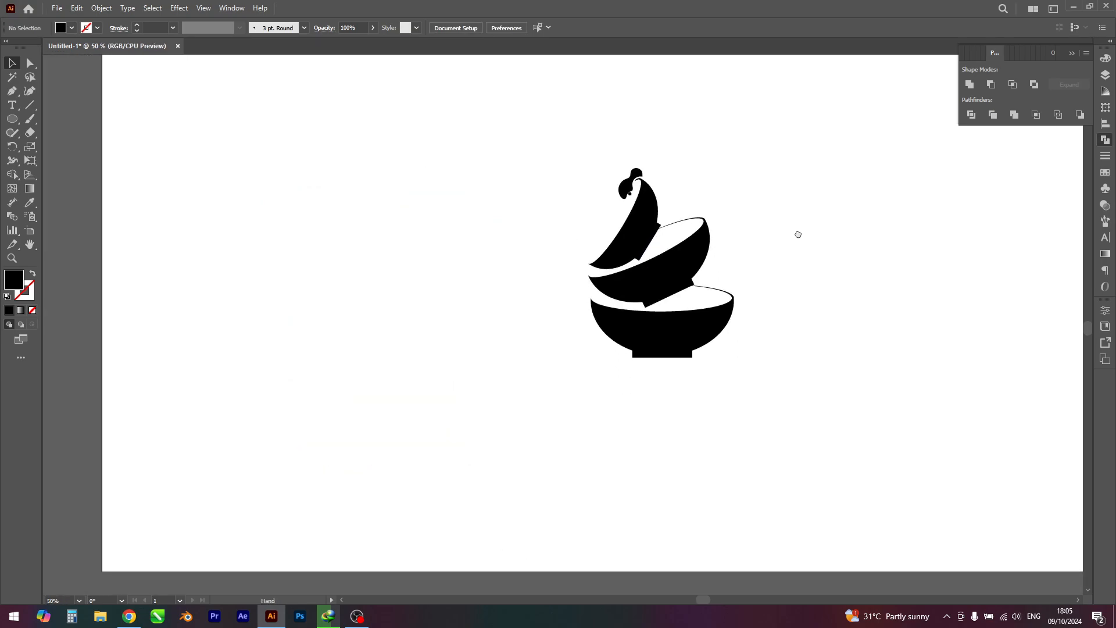
scroll(811, 270, "down", 1)
left_click_drag(832, 287, 827, 310)
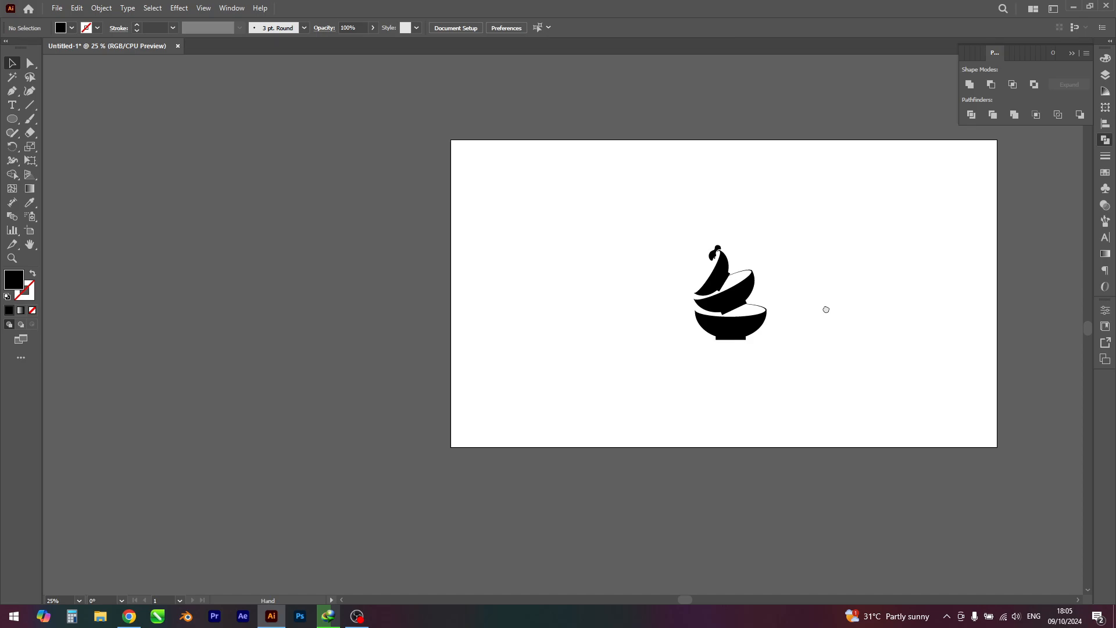
scroll(826, 307, "up", 1)
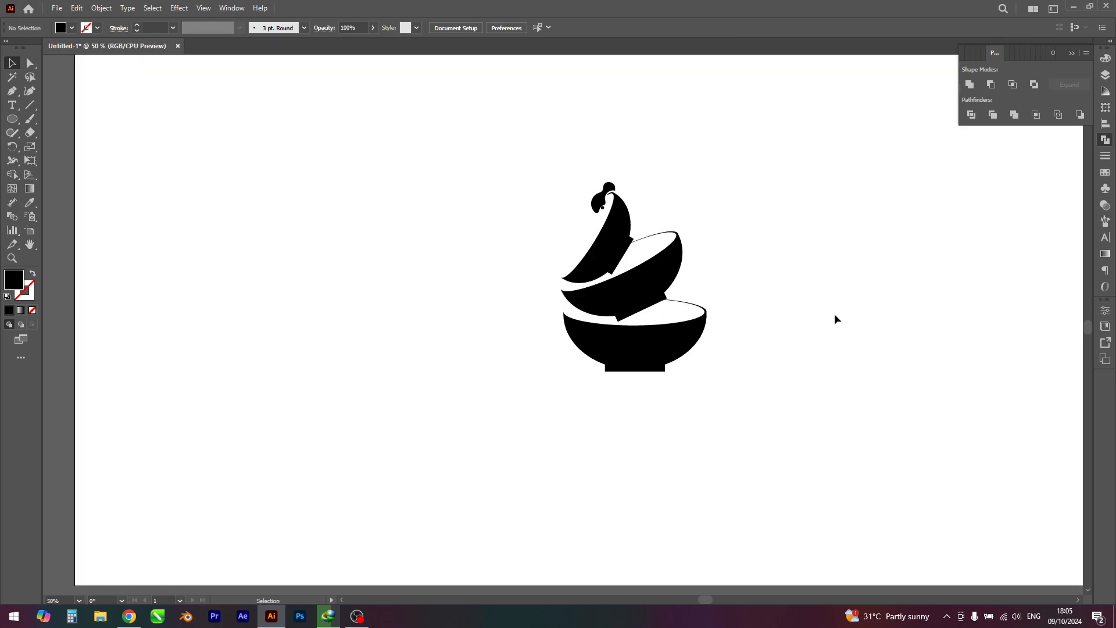
left_click_drag(835, 316, 837, 320)
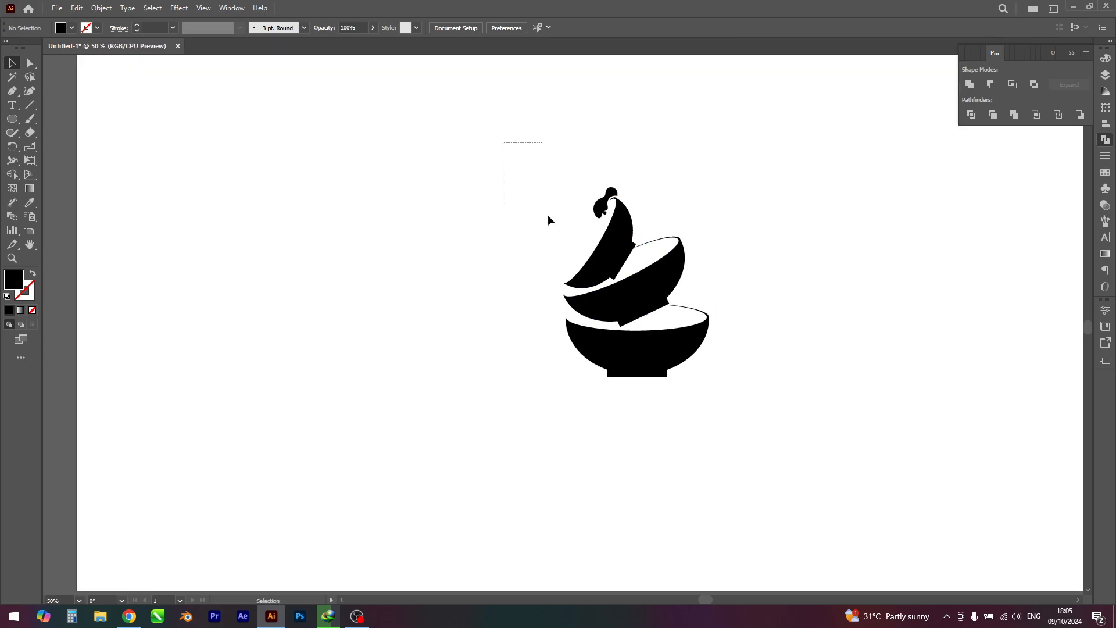
left_click_drag(548, 220, 742, 436)
left_click(717, 381)
left_click_drag(500, 170, 745, 431)
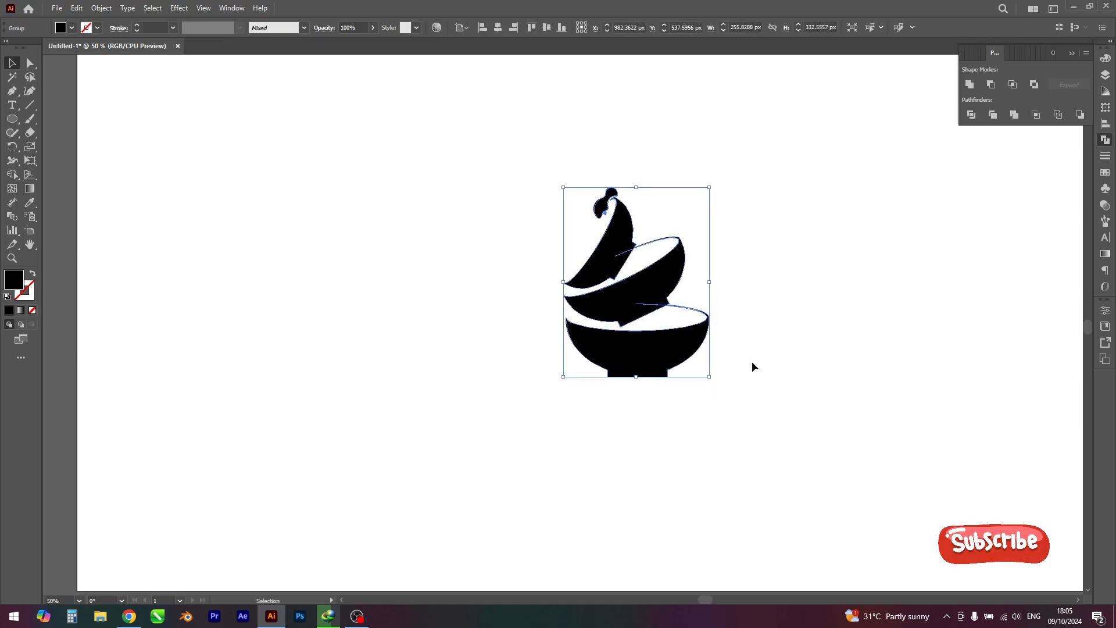
left_click(547, 28)
left_click(867, 344)
Step: Ungroup the illustration into its separate shapes and clear the selection
left_click_drag(699, 269, 711, 309)
right_click(605, 242)
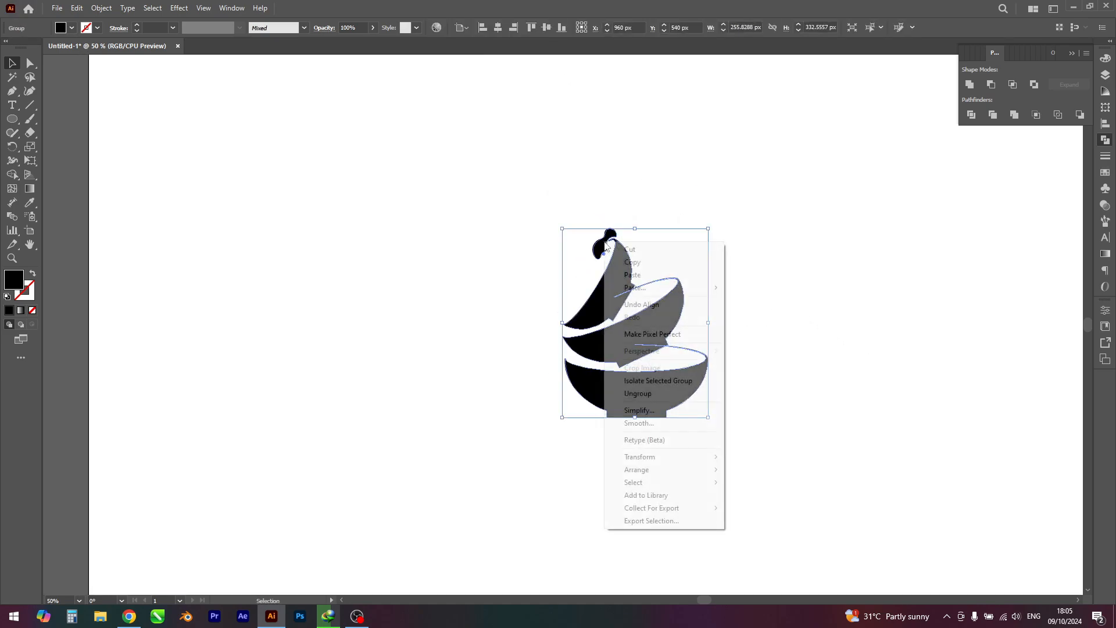
left_click(651, 394)
left_click(756, 401)
Step: Fill the hair-like shape above the top bowl with the dark red swatch and deselect it
scroll(575, 202, "up", 2)
scroll(576, 202, "up", 2)
left_click(668, 391)
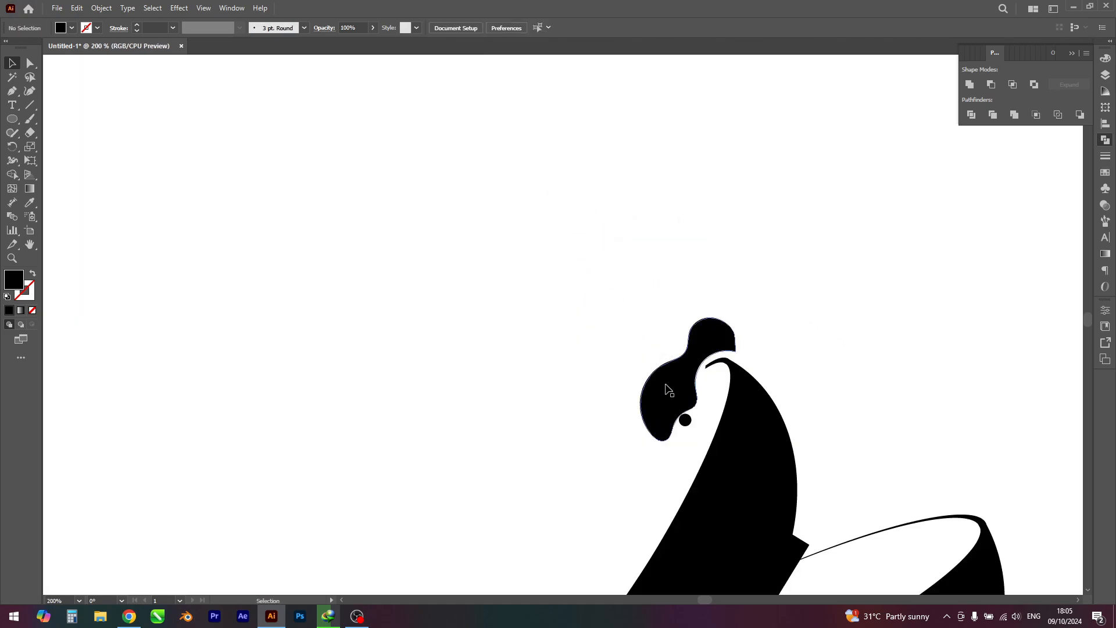
left_click(72, 28)
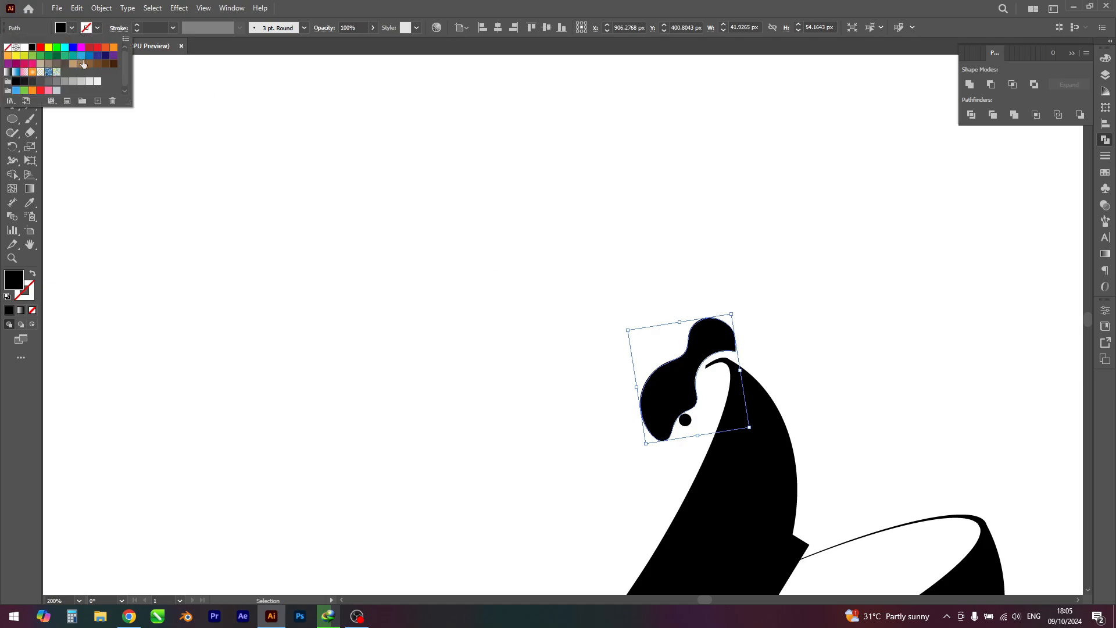
left_click(89, 50)
left_click(399, 249)
left_click(416, 249)
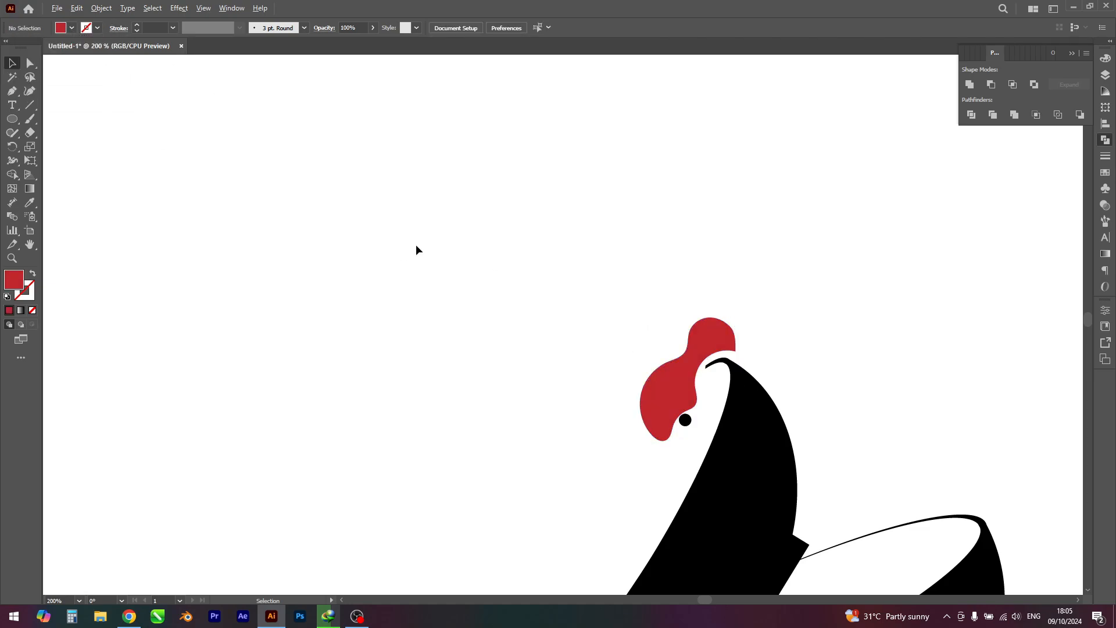
Step: Bring the red comb shape to the front so that it overlaps the small black circle
scroll(435, 284, "down", 3)
left_click_drag(434, 285, 431, 214)
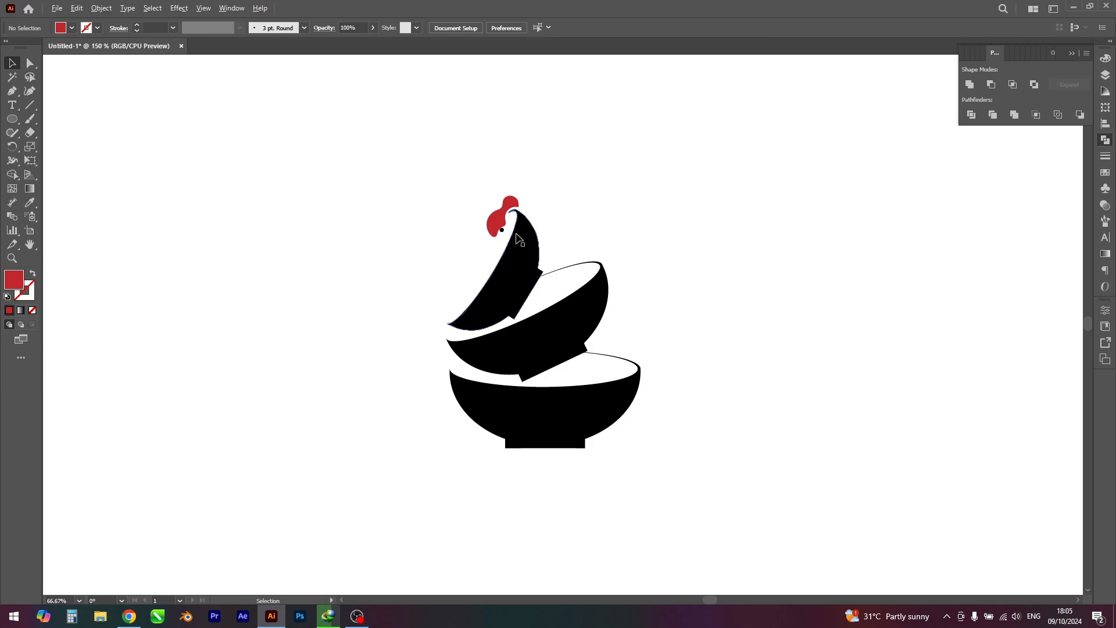
scroll(503, 230, "up", 8)
left_click_drag(436, 257, 433, 239)
scroll(476, 313, "down", 4)
left_click(459, 265)
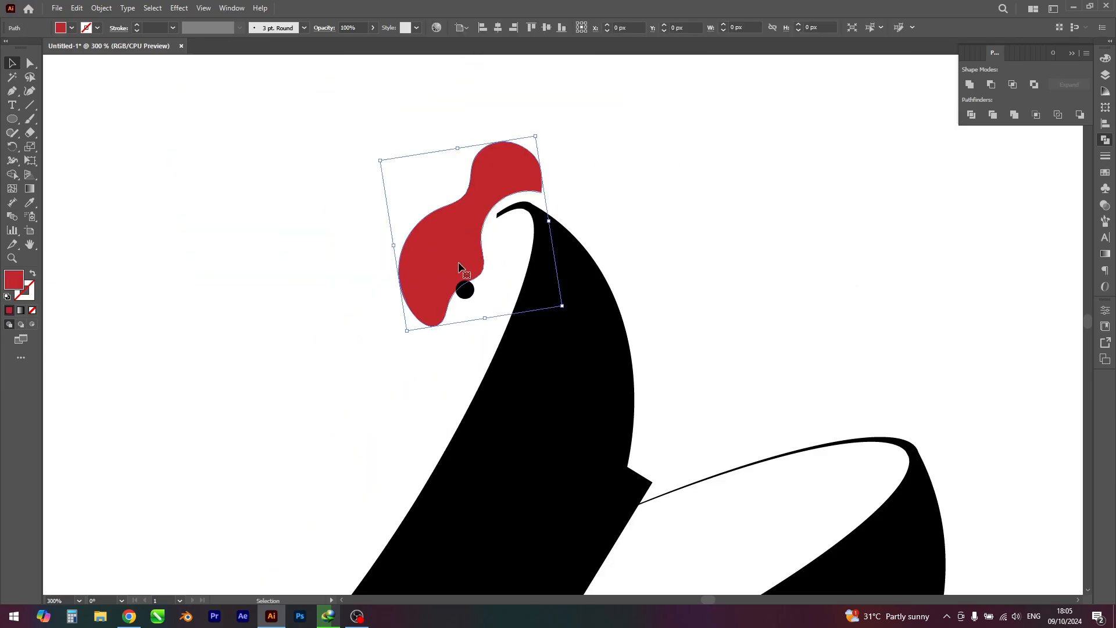
right_click(459, 250)
mouse_move(504, 547)
left_click(617, 545)
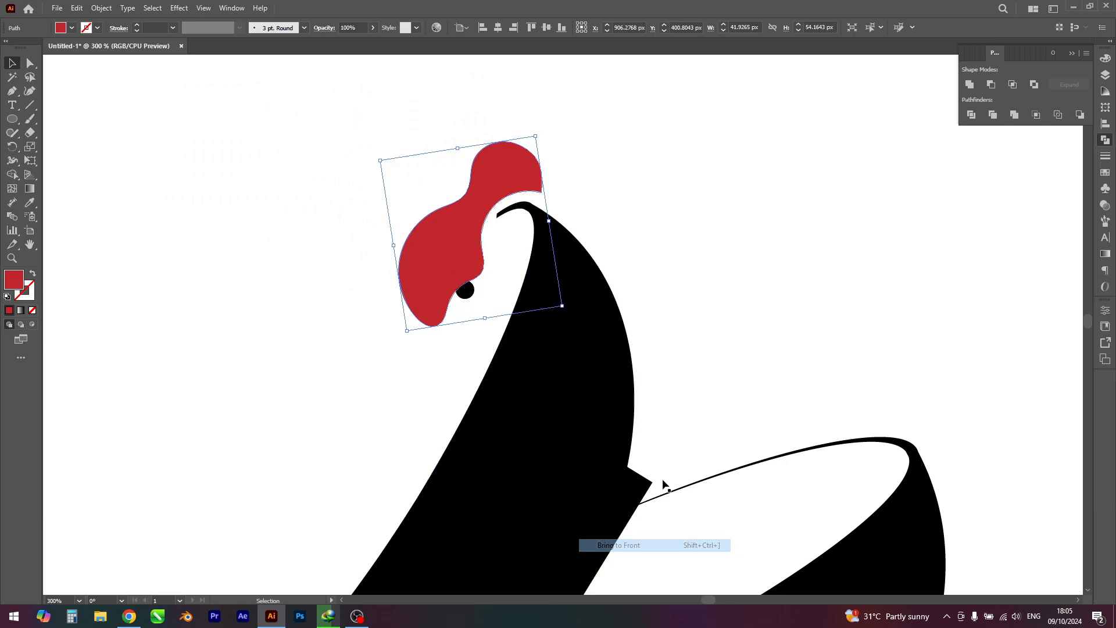
left_click(681, 286)
Step: Fill the three bowls and the small circle together with the near-black dark grey swatch
scroll(682, 285, "down", 4)
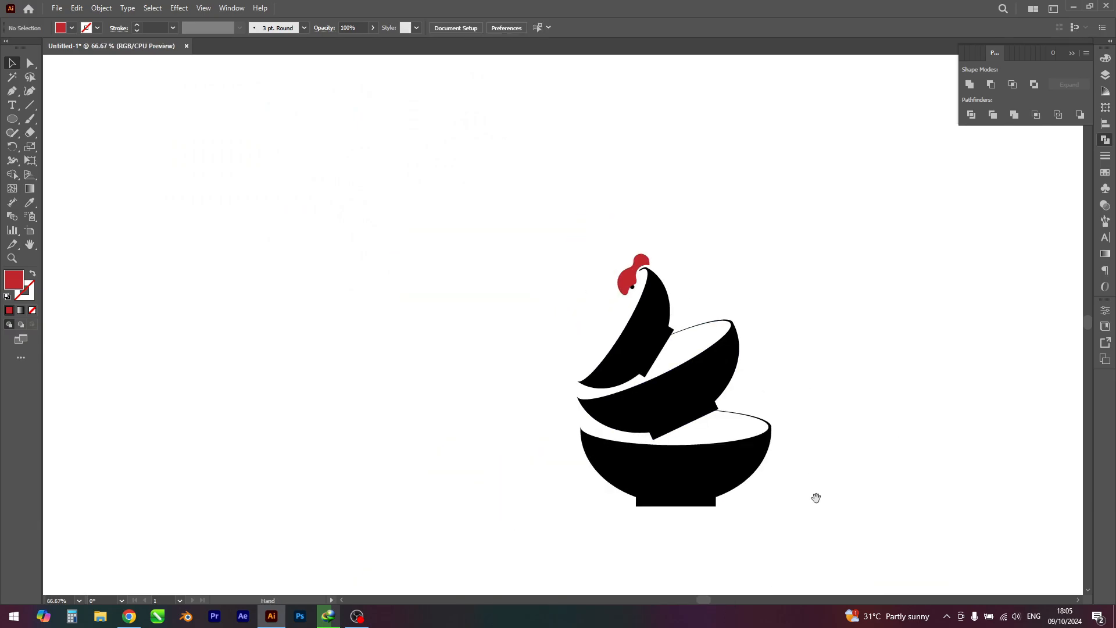
scroll(816, 498, "down", 1)
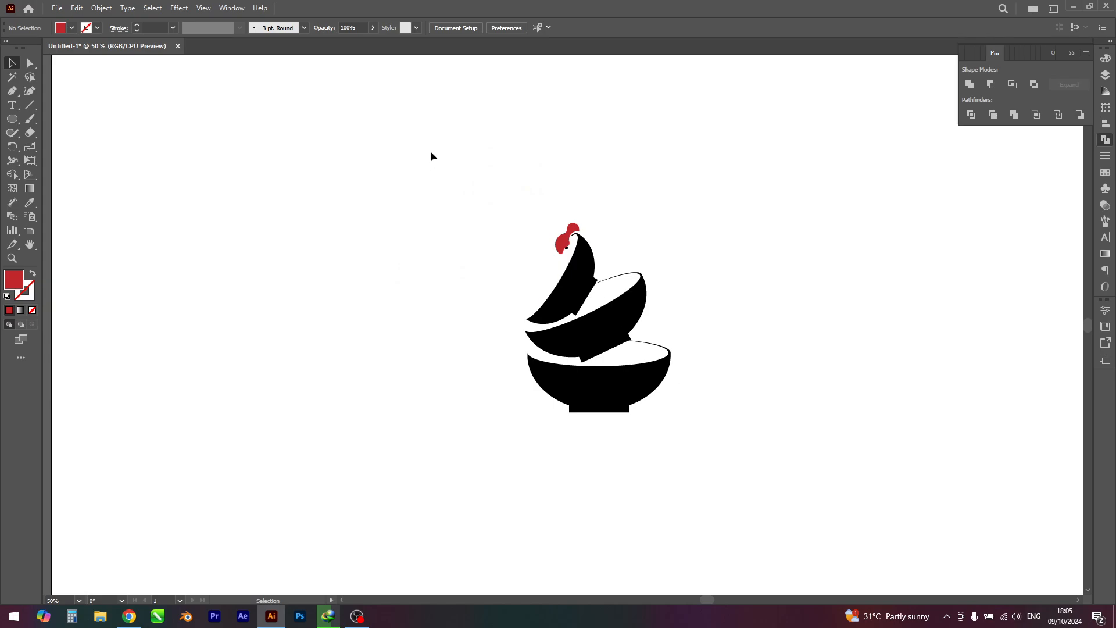
left_click_drag(422, 141, 734, 532)
left_click(762, 531)
left_click(599, 340)
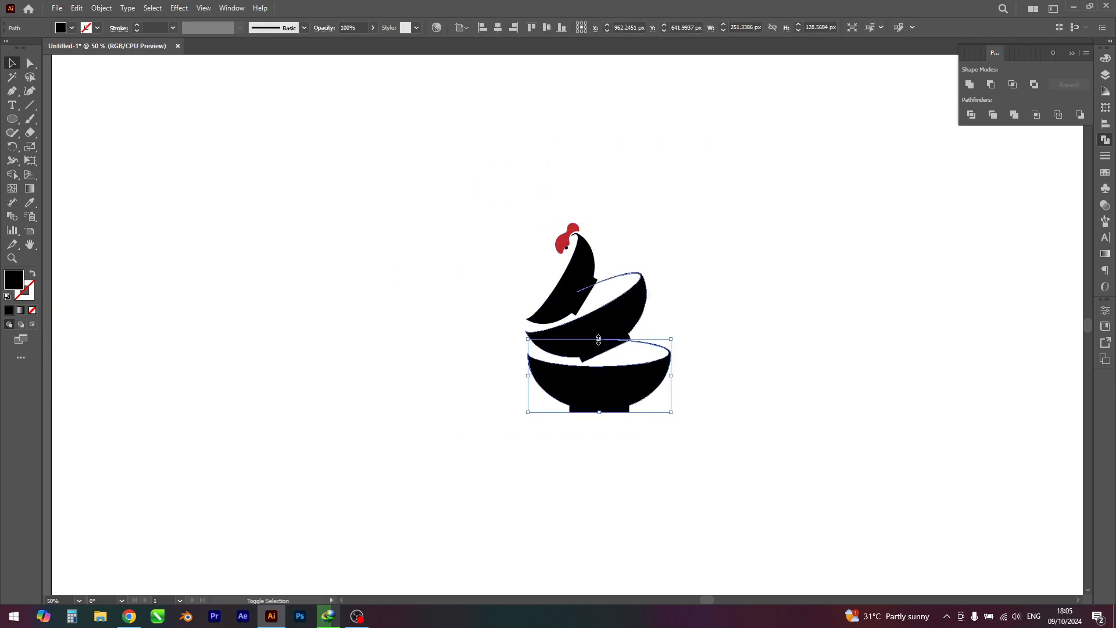
left_click(595, 323, "shift")
left_click(578, 287, "shift")
scroll(561, 245, "up", 5)
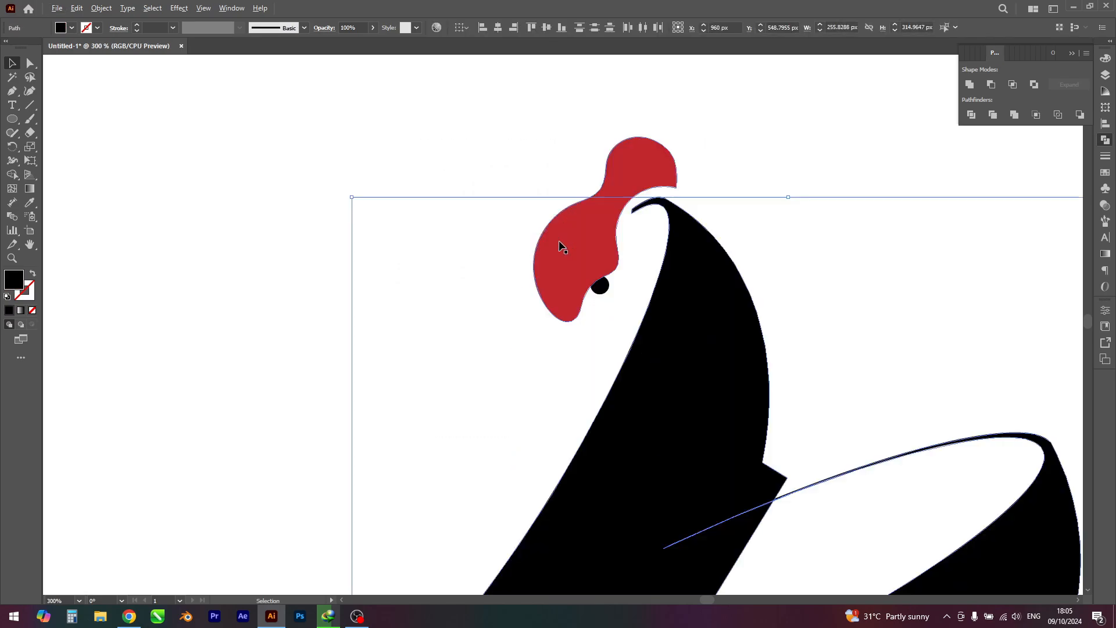
left_click(601, 287, "shift")
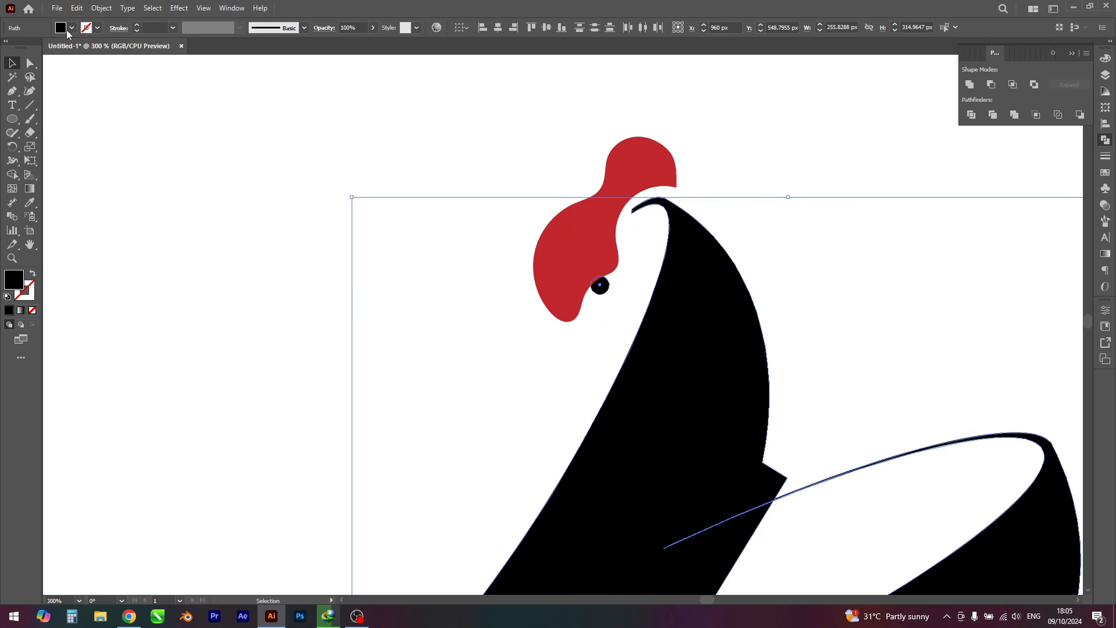
left_click(68, 29)
left_click(24, 82)
left_click(278, 282)
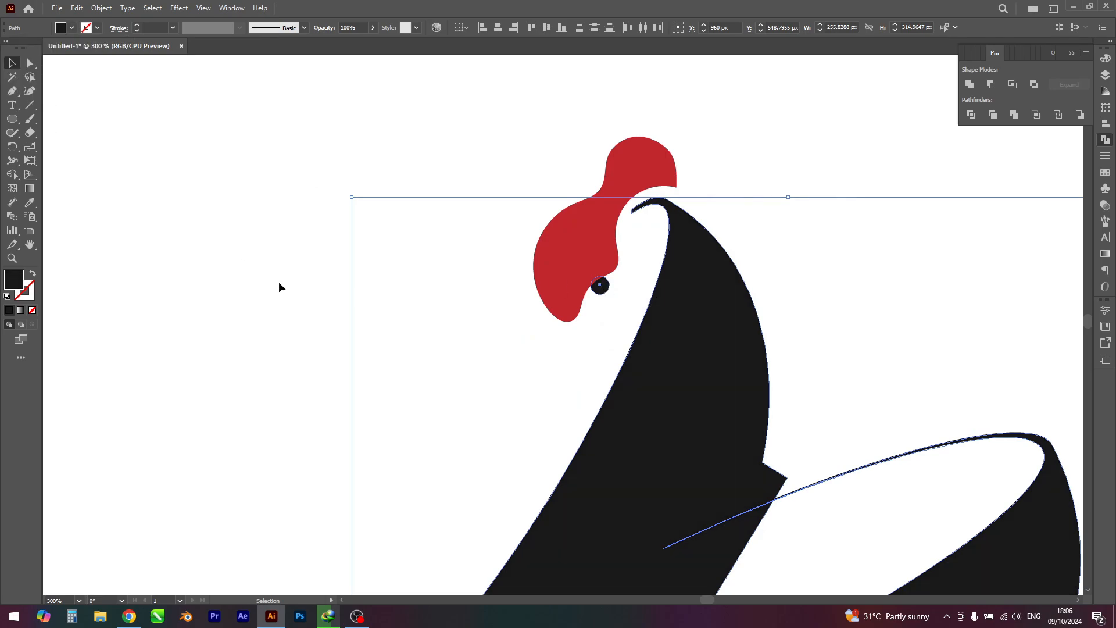
Step: Group the bowls, red comb and small circle into one object again and deselect it
scroll(285, 259, "down", 4)
left_click_drag(257, 178, 560, 521)
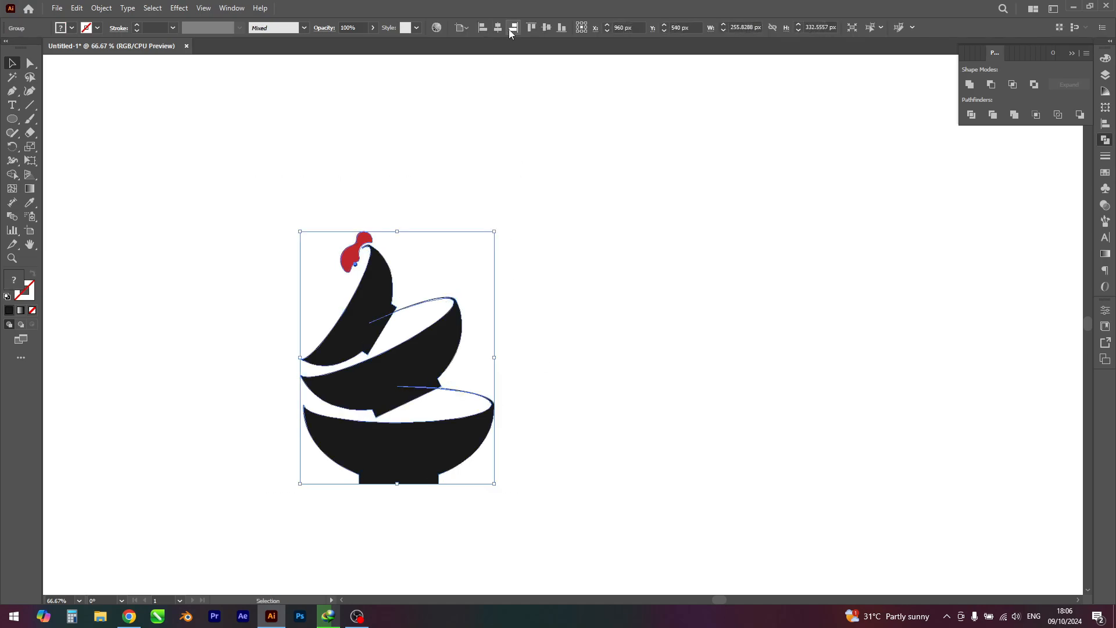
left_click(712, 240)
Step: Add the text "chicken taste" in 12 pt Myriad Pro Regular in the empty area below the bottom bowl
scroll(711, 235, "down", 1)
left_click_drag(744, 315, 812, 263)
left_click_drag(774, 343, 745, 370)
scroll(798, 350, "down", 1)
scroll(719, 374, "up", 3)
left_click(11, 105)
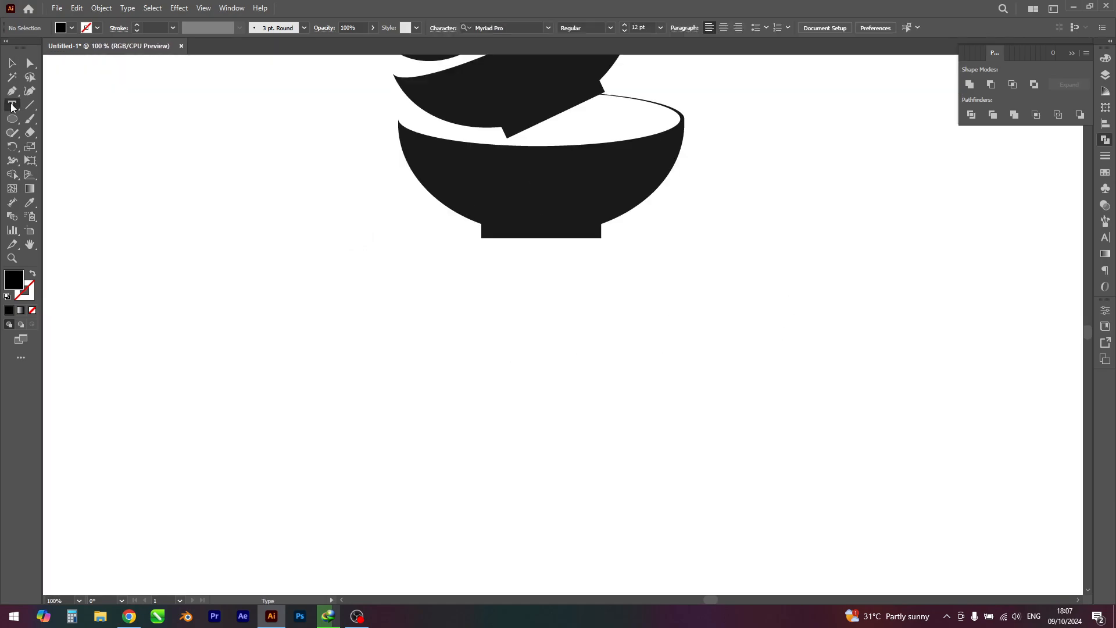
left_click(299, 336)
key("ctrl+c")
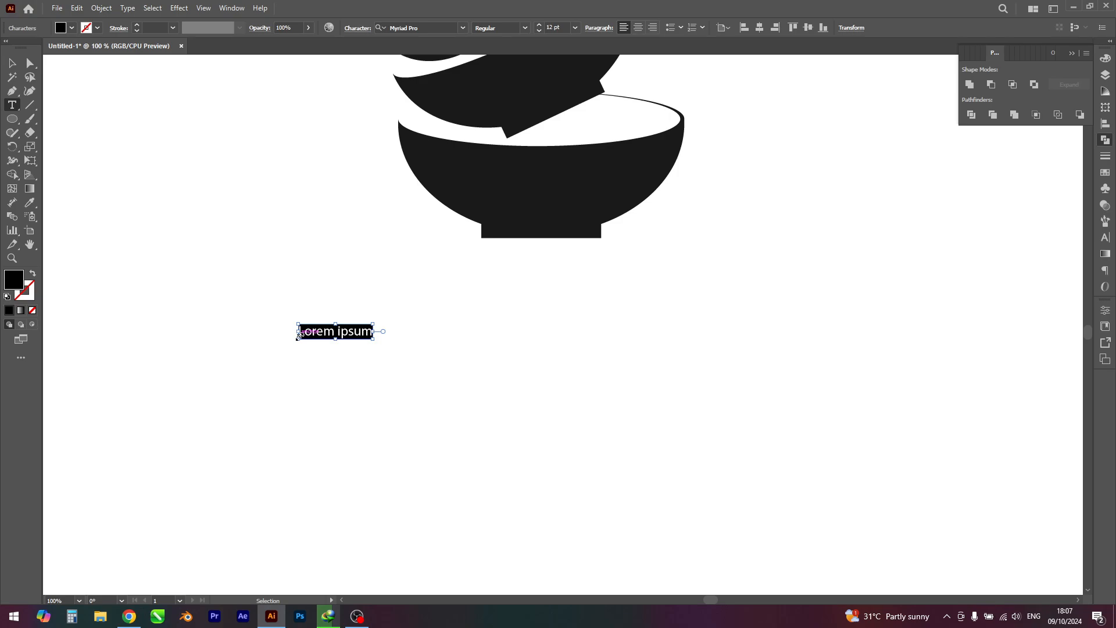
type("chicken")
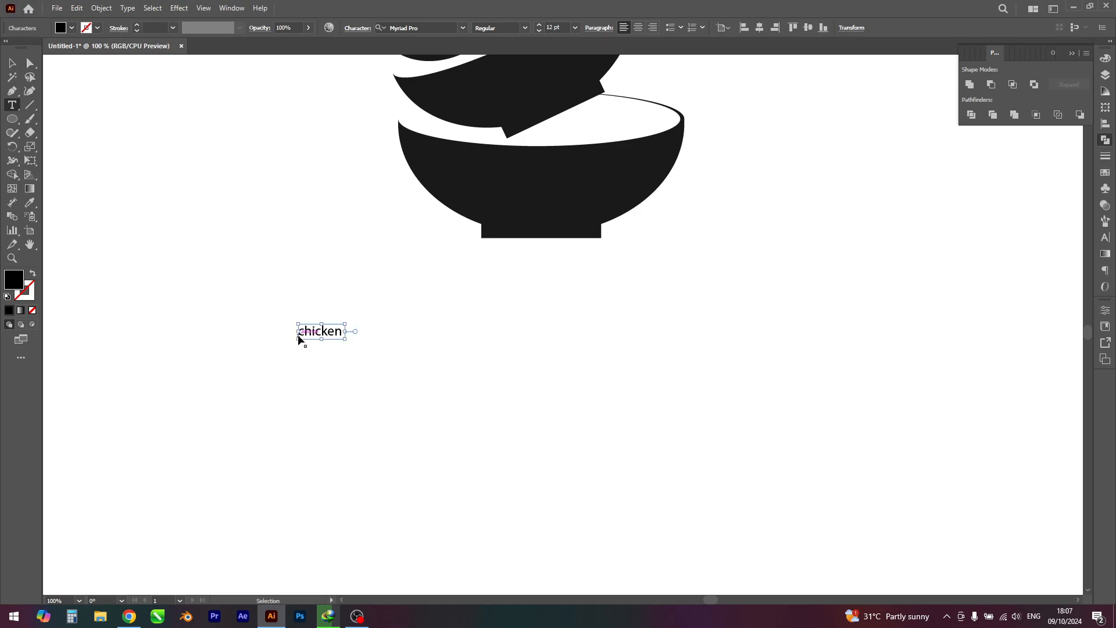
key("ctrl+v")
left_click(11, 63)
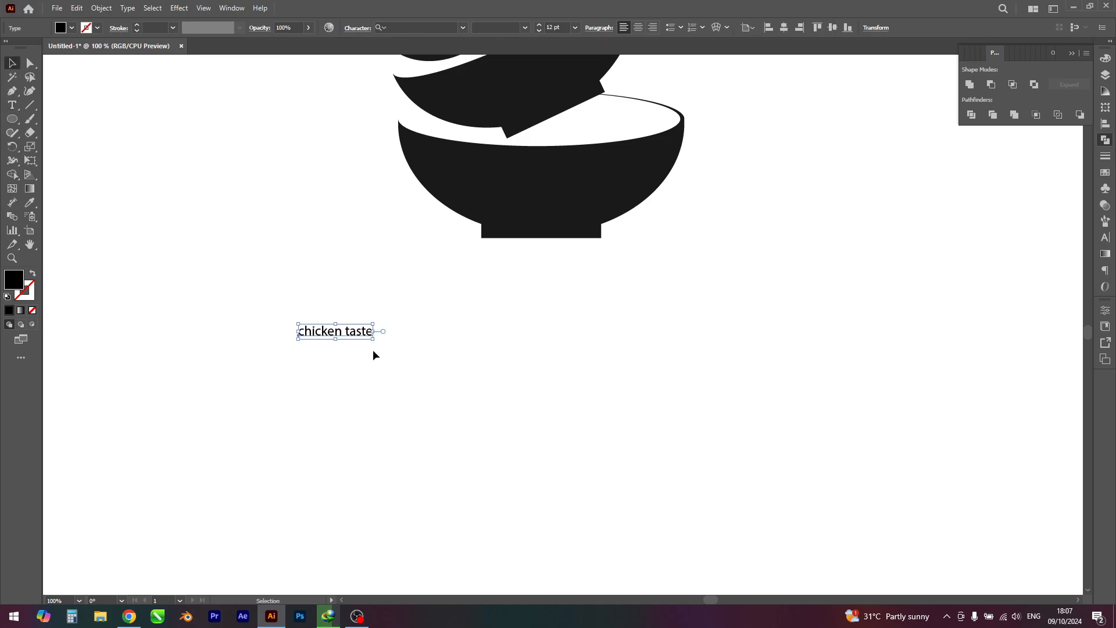
Step: Enlarge the "chicken taste" text to about 81 pt and place it just beneath the bottom bowl
left_click_drag(372, 341, 478, 360)
left_click_drag(468, 314, 559, 291)
left_click_drag(656, 256, 768, 230)
left_click(753, 424)
scroll(739, 419, "down", 1)
left_click_drag(721, 421, 703, 495)
left_click_drag(634, 395, 653, 414)
left_click(686, 505)
scroll(683, 498, "down", 1)
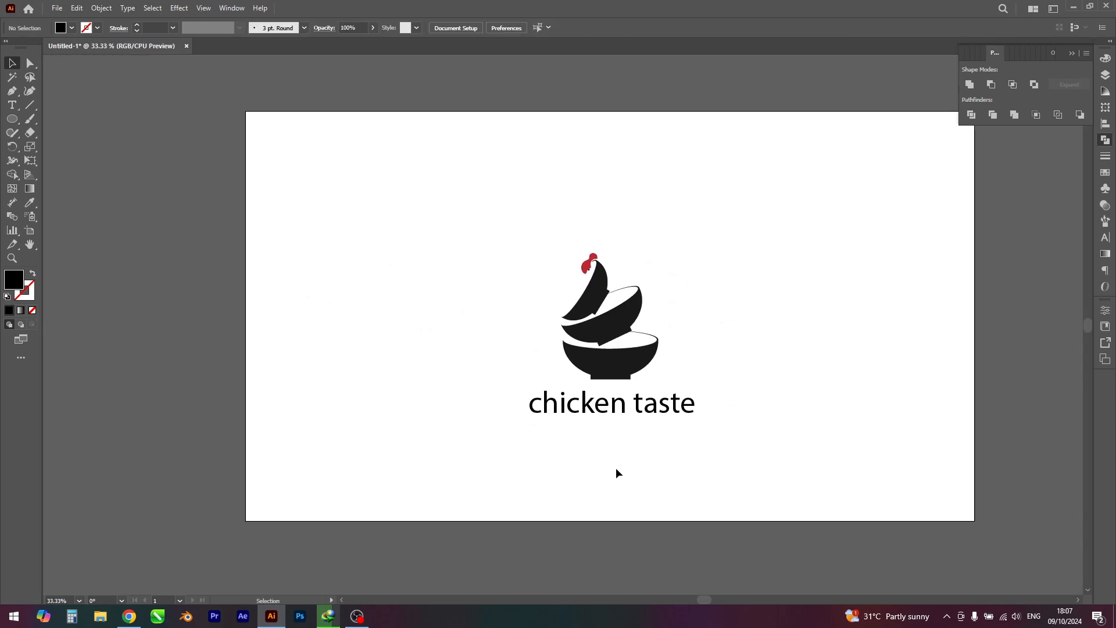
Step: Align the bowl illustration and the "chicken taste" text to the same horizontal centre and deselect them
left_click_drag(454, 217, 721, 440)
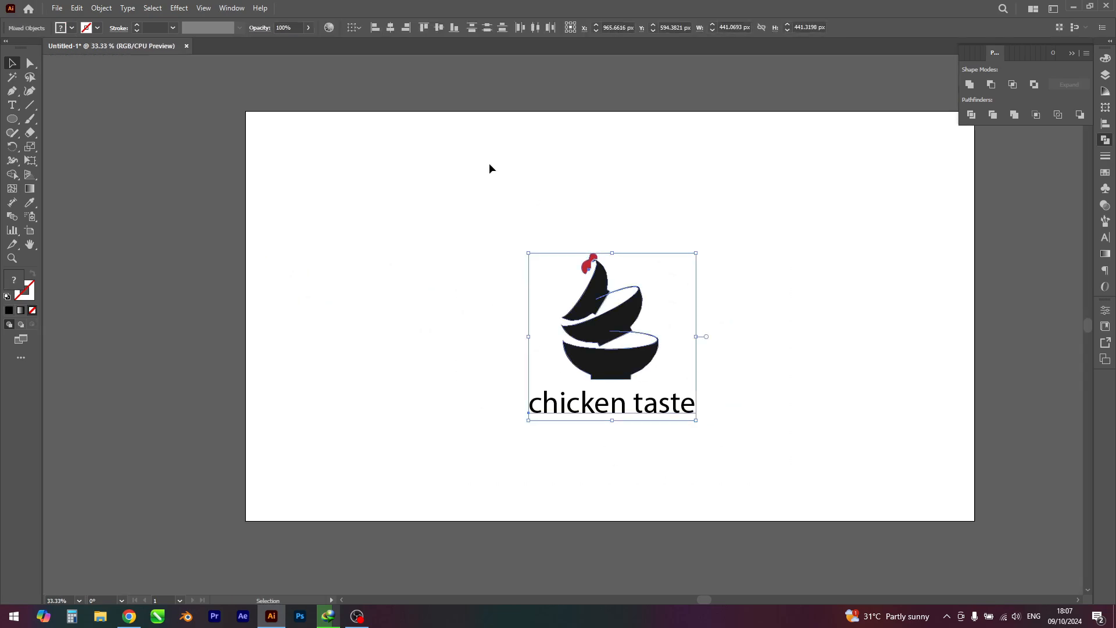
left_click(390, 28)
left_click(524, 356)
Step: Change the font of the "chicken taste" text to Banana Yeti ExtraBold
left_click(589, 400)
left_click_drag(644, 471, 621, 464)
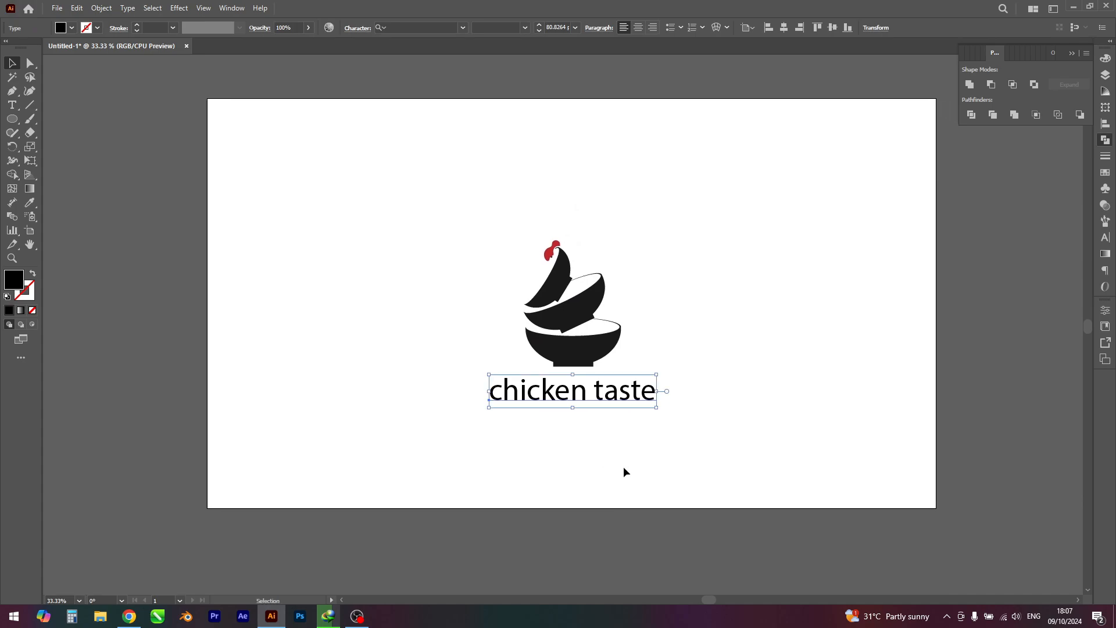
left_click(1106, 236)
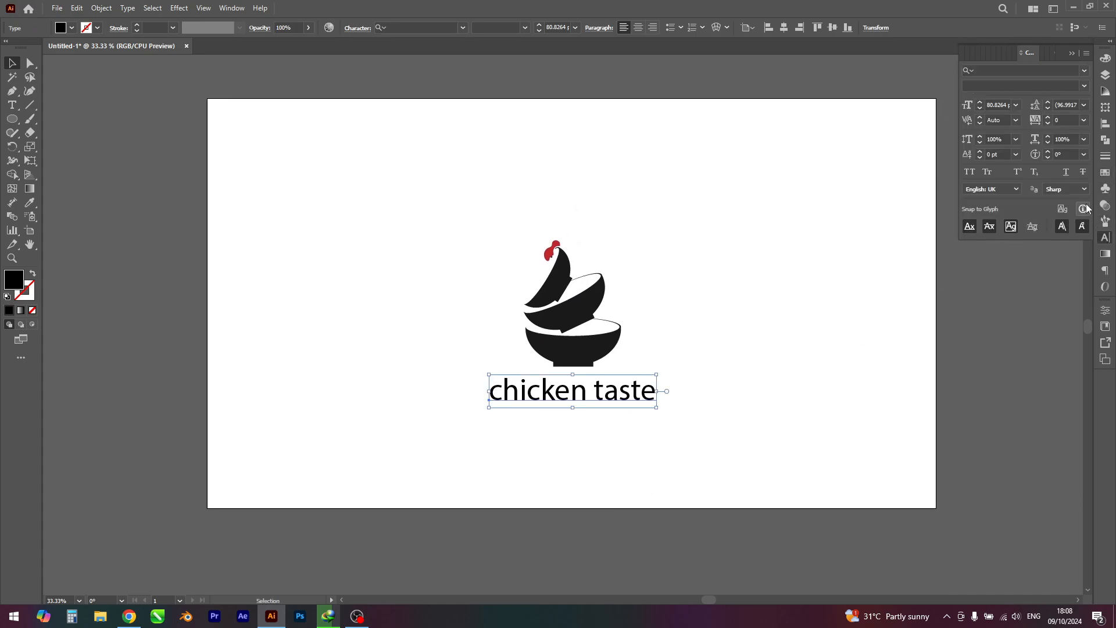
left_click(1085, 73)
left_click(1084, 72)
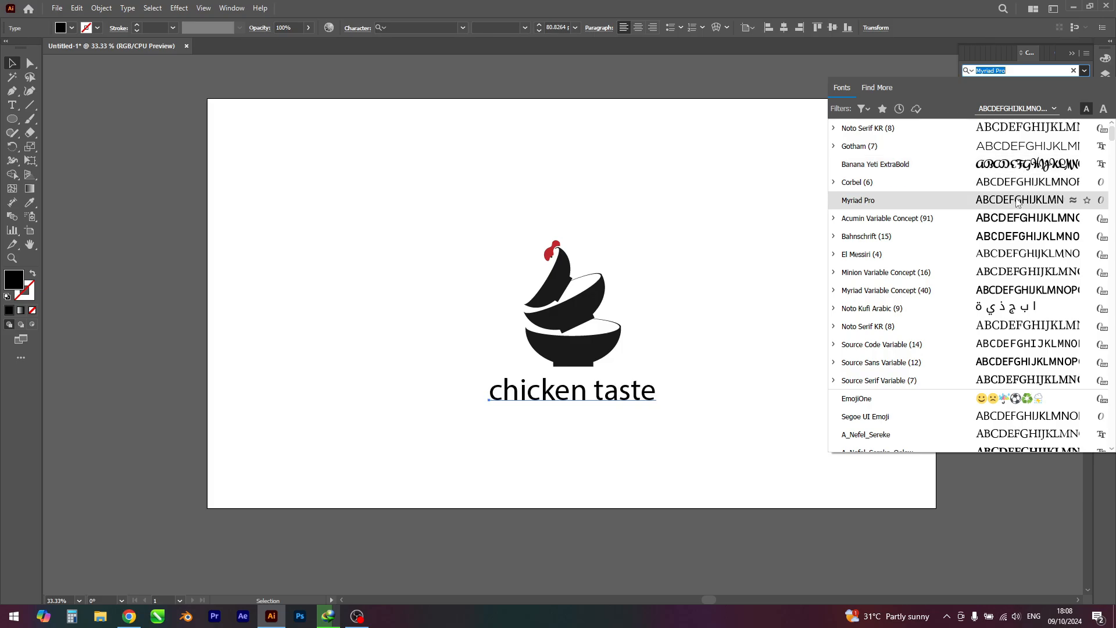
left_click(1012, 167)
Step: Realign the bowl illustration and the restyled text to a shared horizontal centre and deselect them
left_click_drag(410, 203, 684, 445)
left_click(391, 28)
left_click(404, 289)
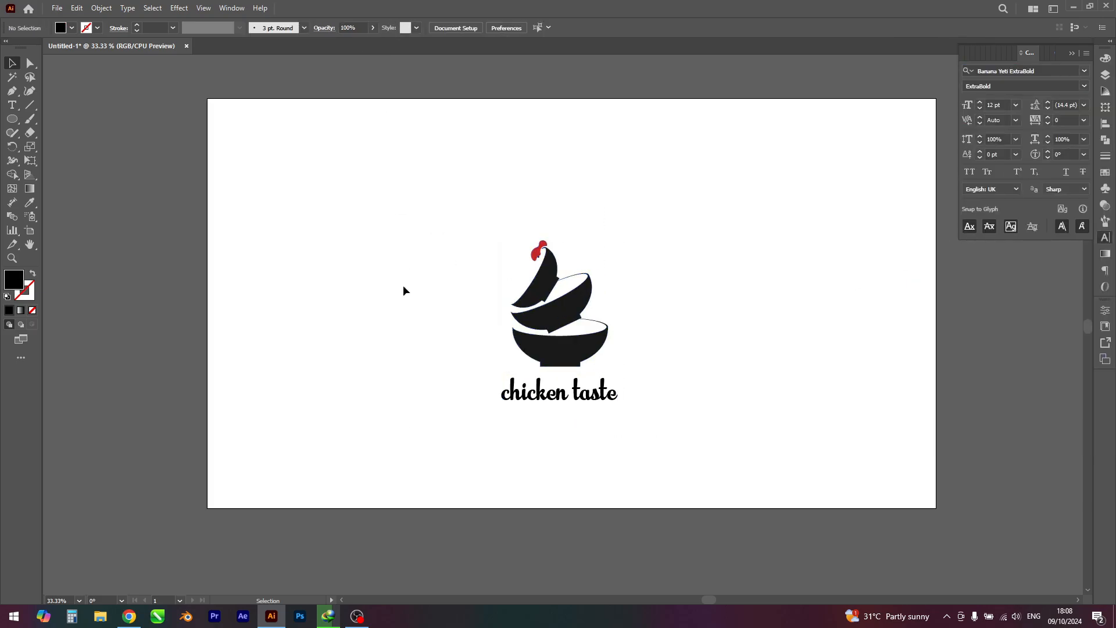
Step: Enlarge the "chicken taste" text from its centre to about 123 pt and move it slightly down, clear of the bottom bowl
left_click(575, 398)
left_click_drag(616, 371, 649, 362)
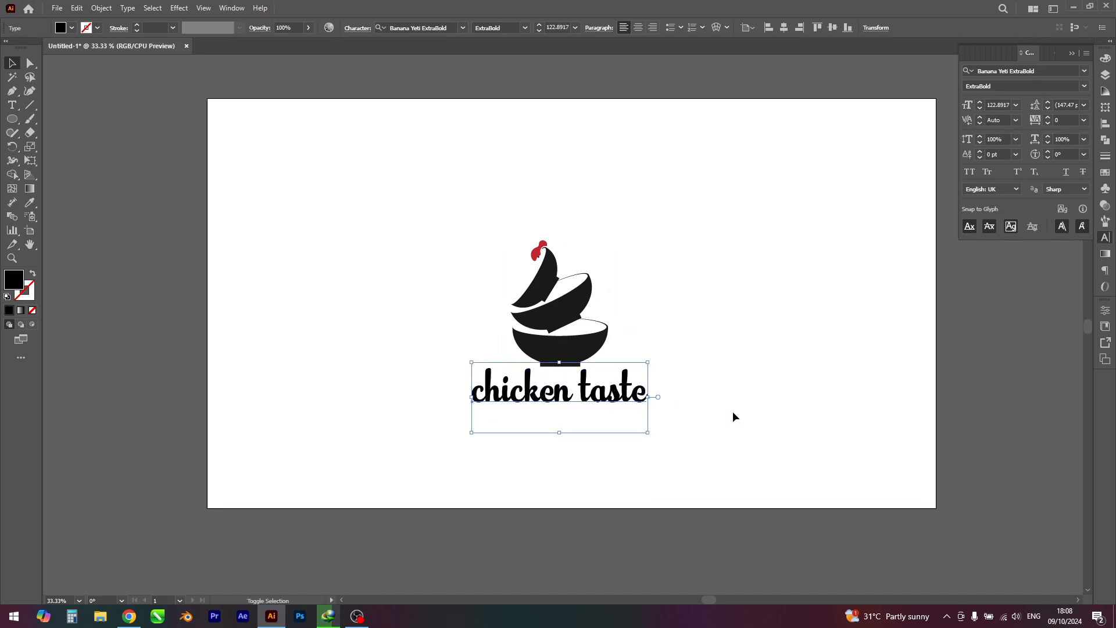
left_click(733, 412)
left_click_drag(605, 403, 604, 414)
left_click(689, 438)
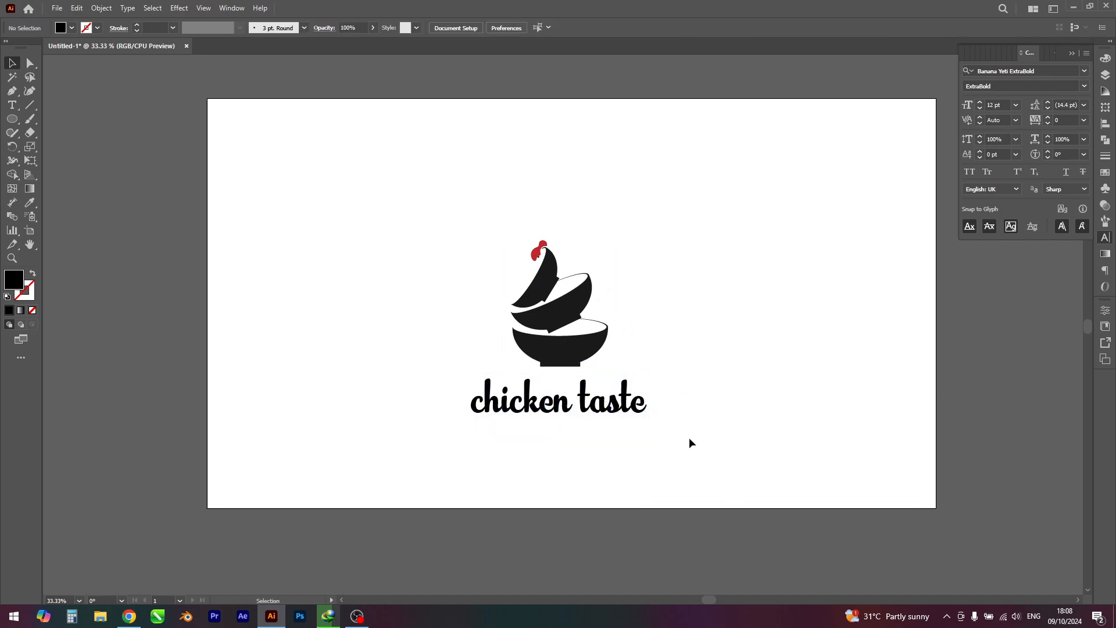
Step: Fill the "chicken taste" text with the same near-black as the bowls and deselect it
scroll(689, 438, "down", 2)
left_click_drag(699, 464, 693, 505)
scroll(668, 391, "up", 3)
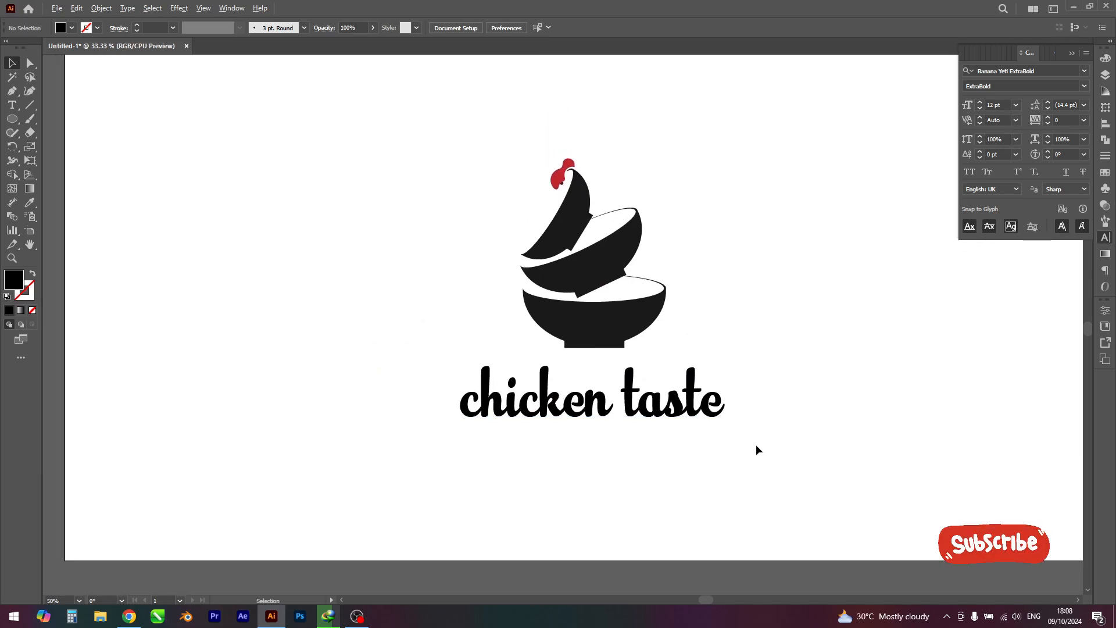
scroll(756, 444, "down", 2)
left_click_drag(546, 260, 751, 435)
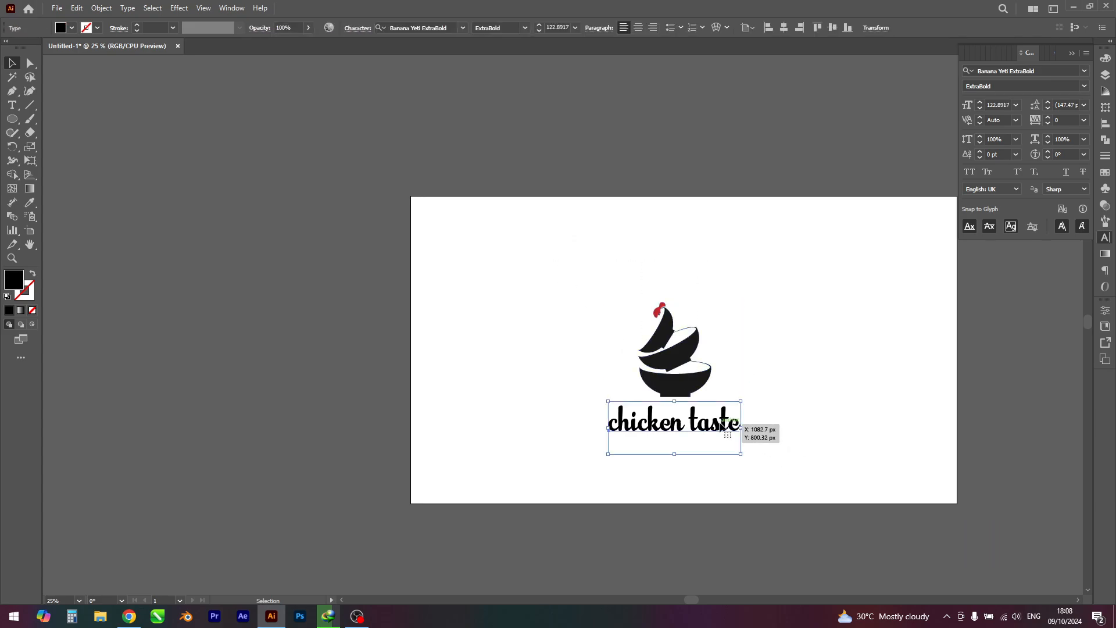
left_click(72, 28)
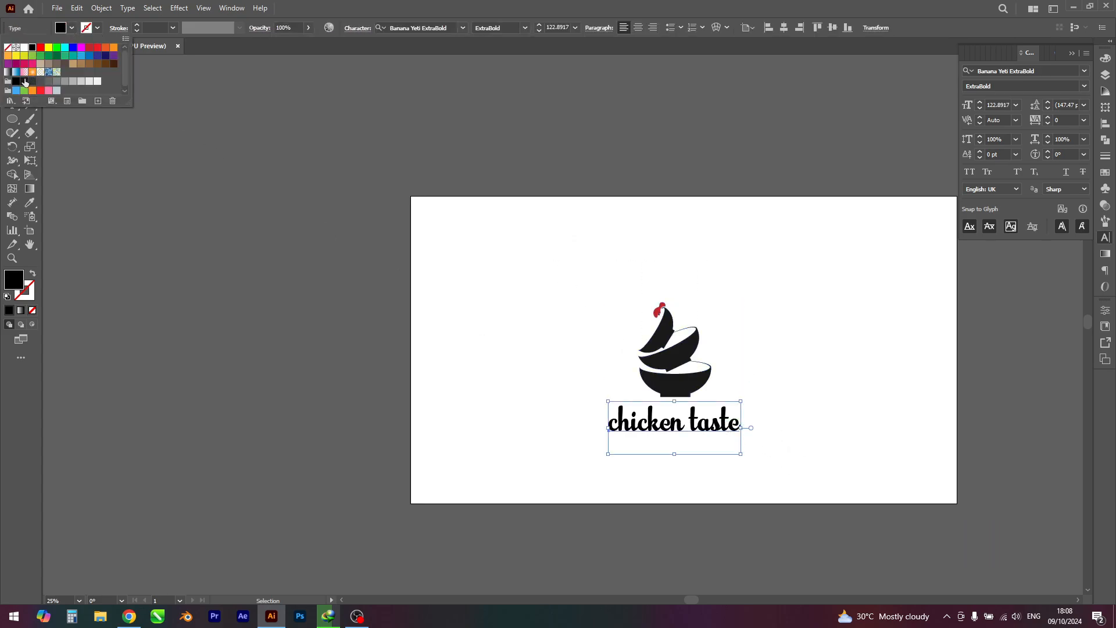
left_click(24, 82)
left_click(541, 364)
left_click(541, 365)
Step: Try the comb's red as fill for the "chicken taste" text and undo it
left_click(627, 421)
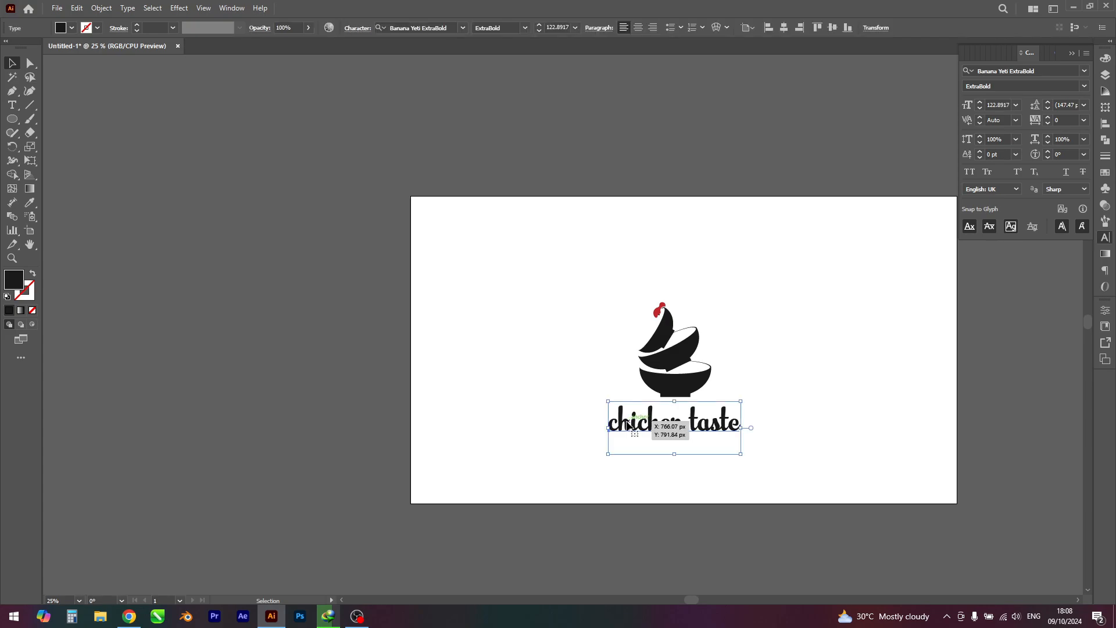
left_click(72, 28)
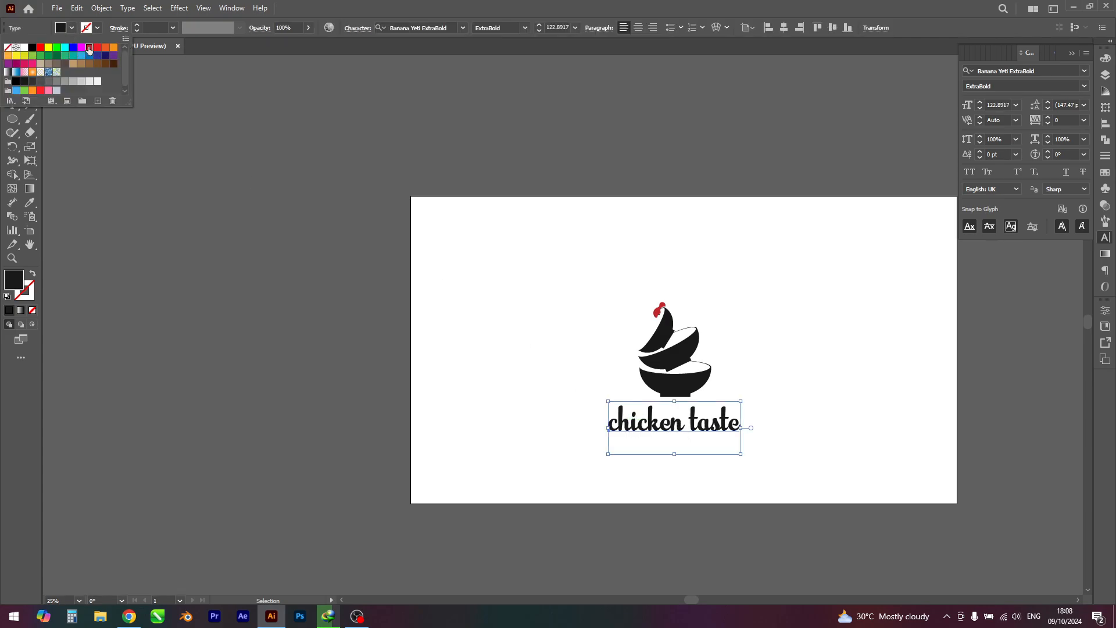
left_click(89, 49)
left_click(490, 336)
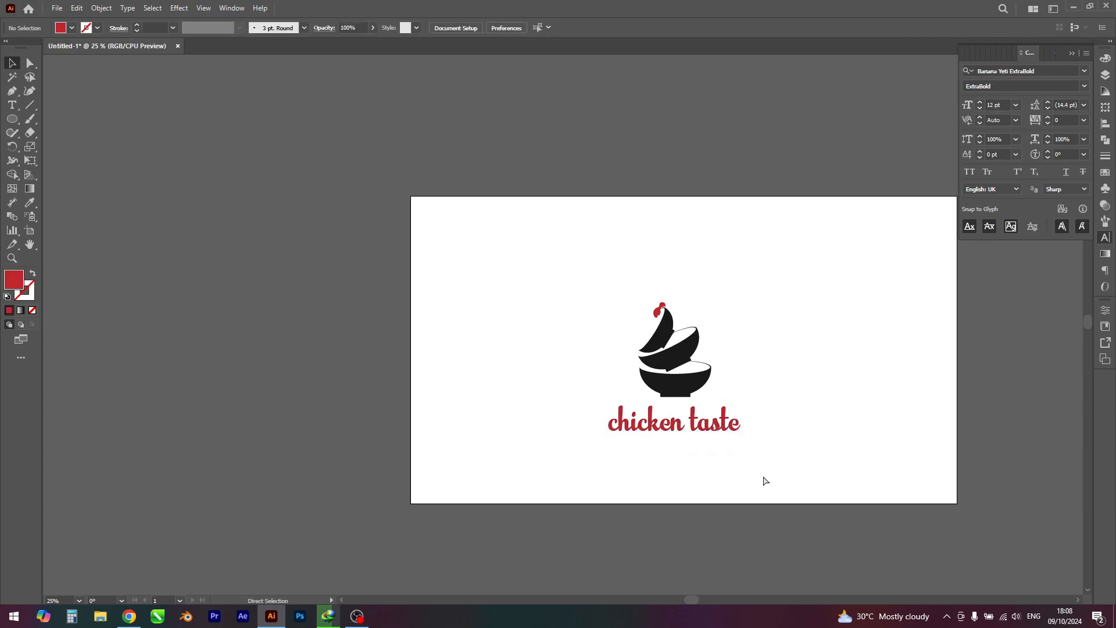
key("ctrl+z")
left_click(751, 464)
Step: Draw an upright rectangle about 34 by 78 px above the final "e" of "taste"
scroll(748, 459, "up", 3)
left_click_drag(732, 429, 700, 490)
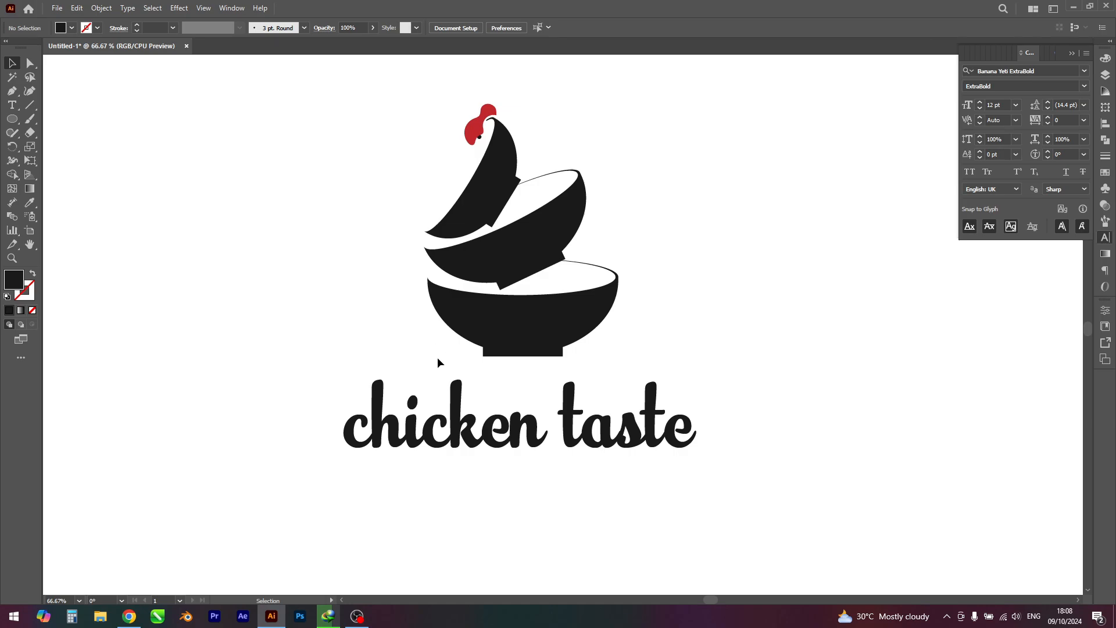
left_click_drag(12, 118, 58, 119)
scroll(676, 358, "up", 3)
left_click_drag(649, 304, 725, 482)
Step: Move the rectangle's lower-left corner point up by 13 px to slant its bottom edge
left_click(30, 63)
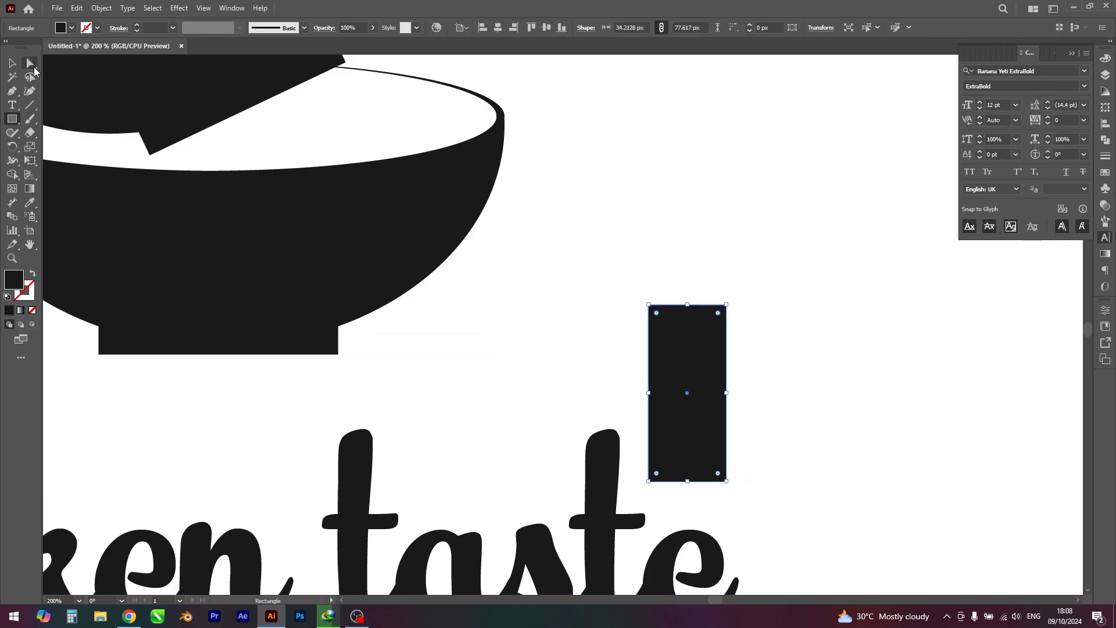
left_click(649, 481)
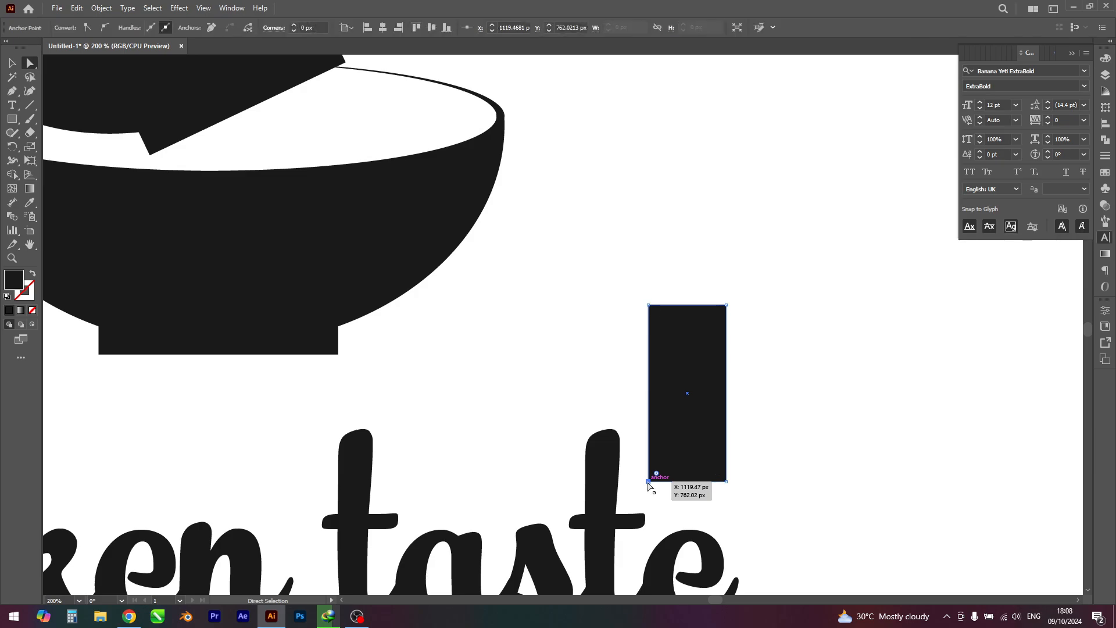
key("Up")
key("Up")
key("Up")
key("Up")
key("Up")
key("Up")
key("Up")
key("Up")
key("Up")
key("Up")
key("Up")
key("Up")
key("Up")
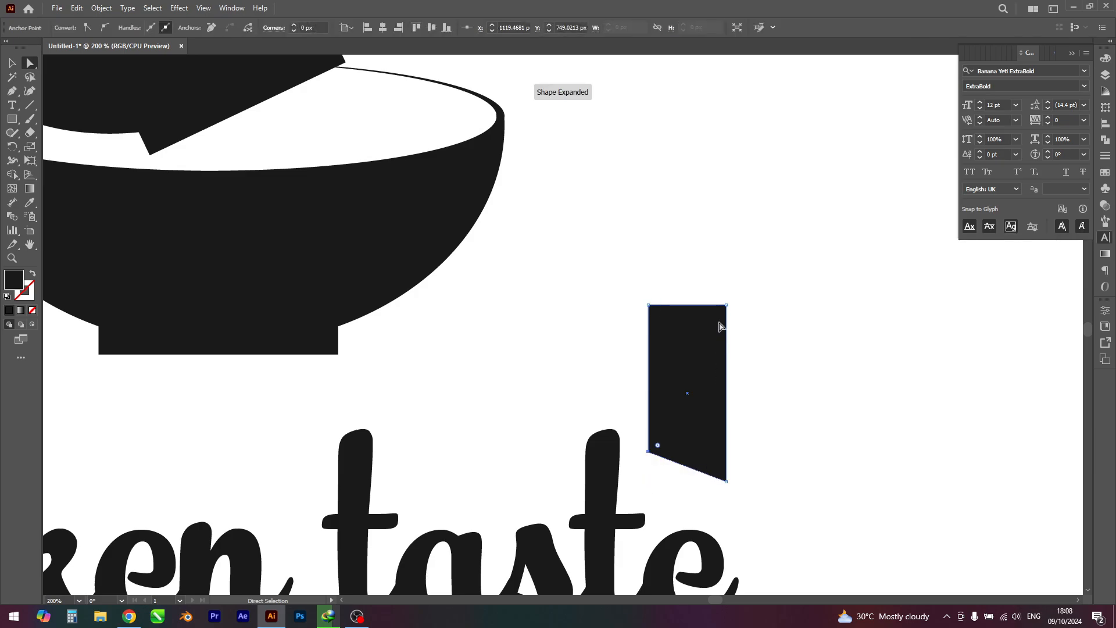
Step: Move the rectangle's upper-right corner point down by about 16 px so the top edge slants like the bottom edge
left_click(726, 305)
key("Down")
key("Down")
key("Down")
key("Down")
key("Down")
key("Down")
key("Down")
key("Down")
key("Down")
key("Down")
key("Down")
key("Down")
key("Down")
key("Down")
key("Down")
key("Down")
key("Down")
key("Down")
key("Down")
key("Down")
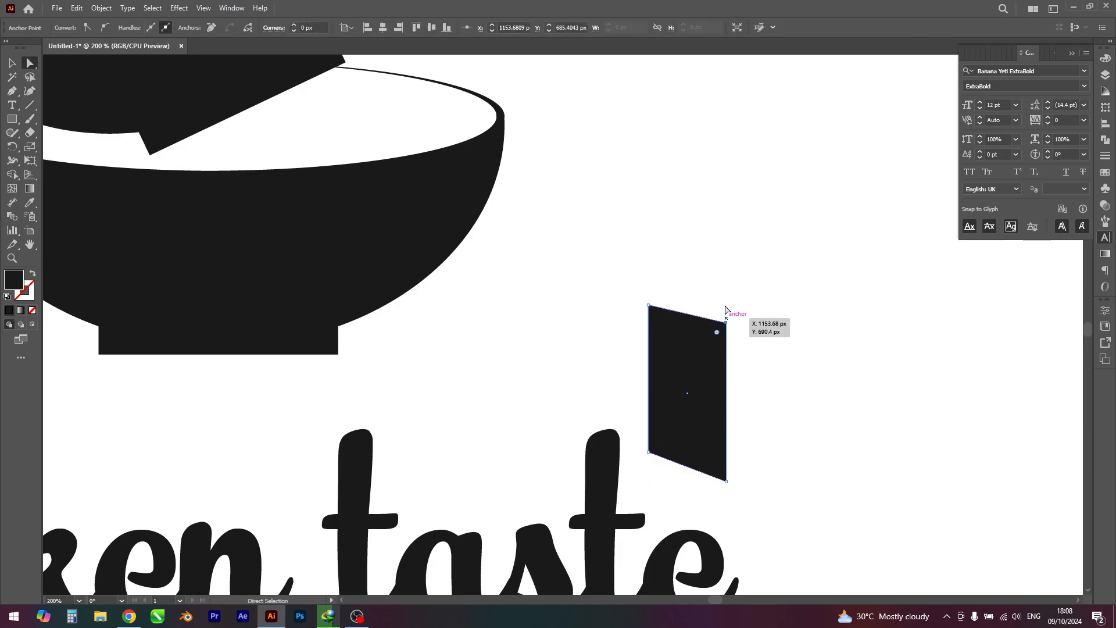
key("Up")
key("Up")
key("Up")
key("Up")
key("Up")
key("Up")
key("Up")
key("Up")
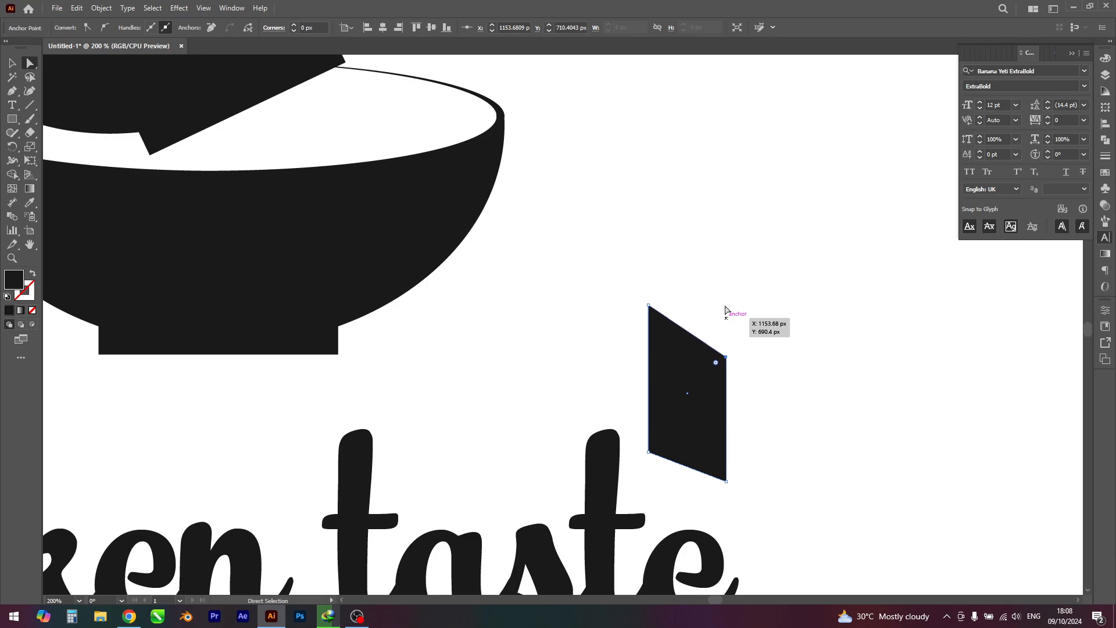
key("Up")
key("Up")
key("Up")
key("Up")
key("Up")
key("Up")
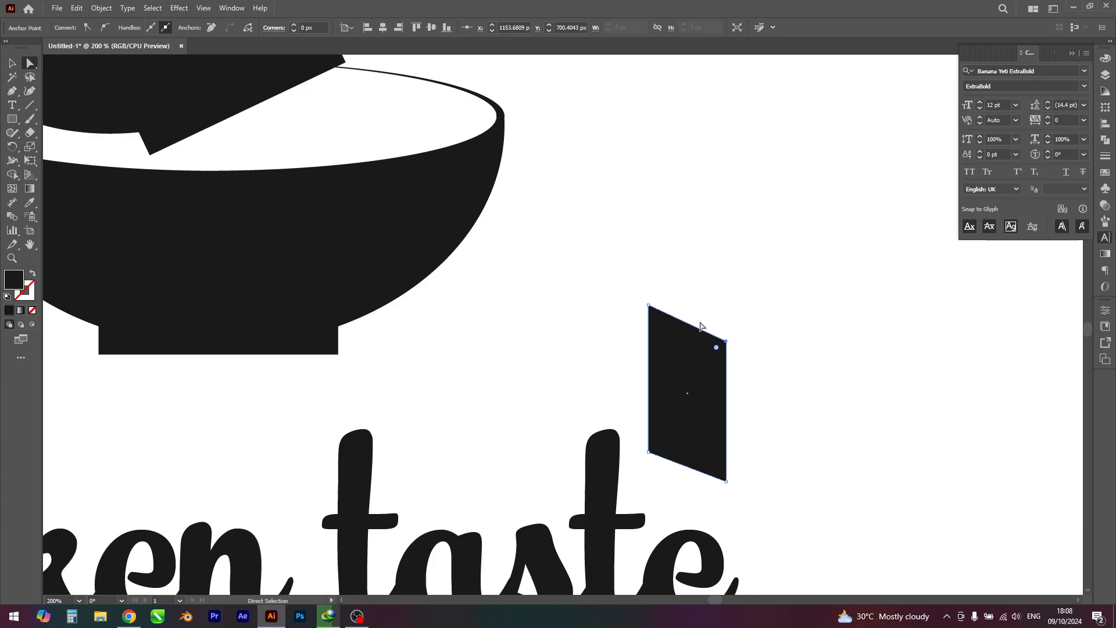
Step: Fill the slanted shape with the comb's red and deselect it
key("v")
left_click(698, 386)
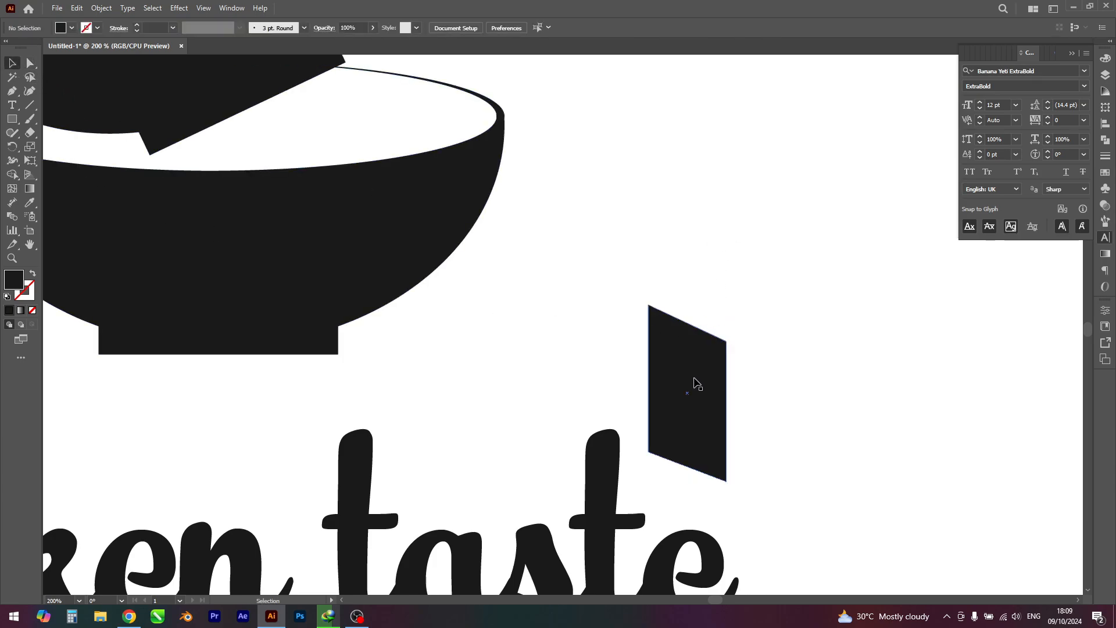
left_click(72, 28)
left_click(92, 54)
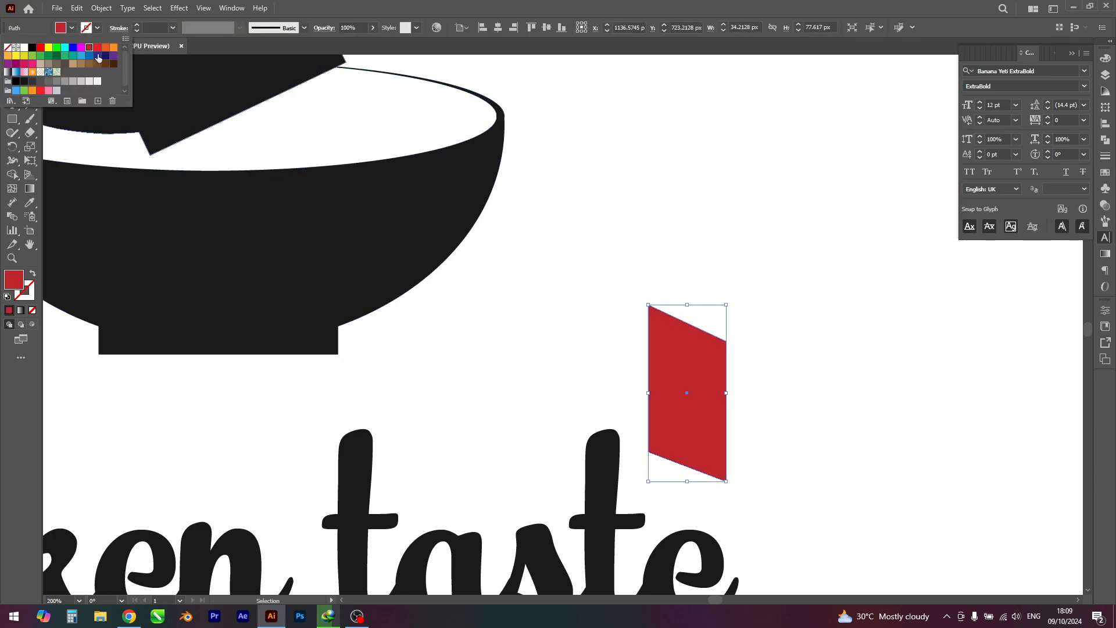
left_click(690, 214)
Step: Move the red slanted shape slightly down and to the right, just above the final "e" of "taste"
key("ctrl+0")
scroll(829, 299, "down", 1)
left_click_drag(813, 331, 773, 416)
scroll(738, 378, "up", 4)
left_click_drag(667, 411, 681, 443)
left_click(788, 401)
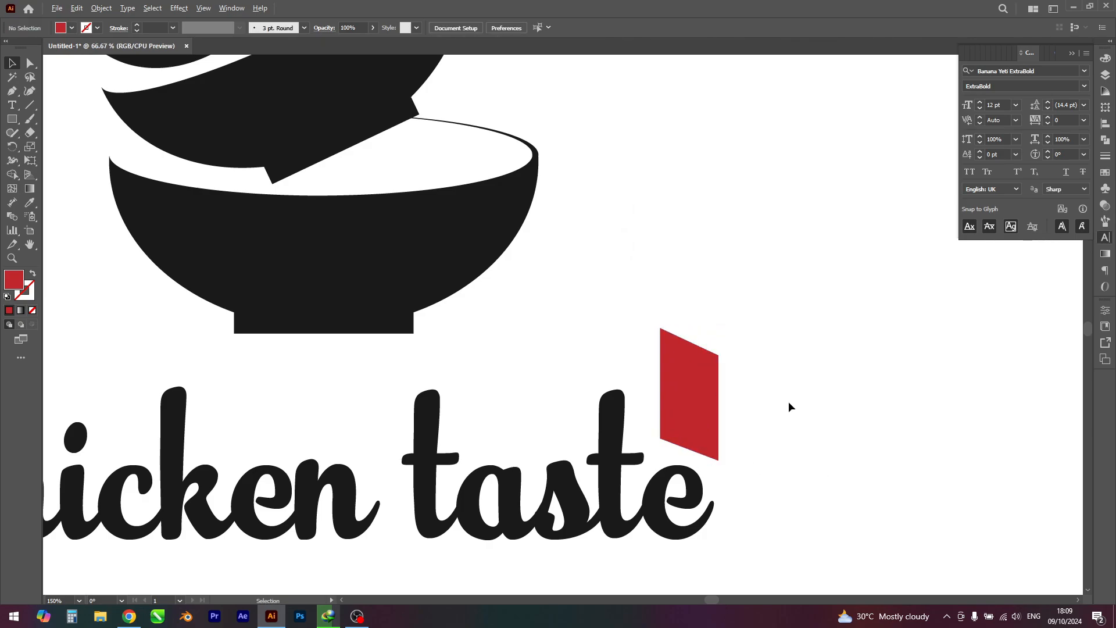
Step: Group the bowl illustration, text and red shape, centre the group horizontally and vertically on the artboard, and deselect it
scroll(789, 401, "down", 5)
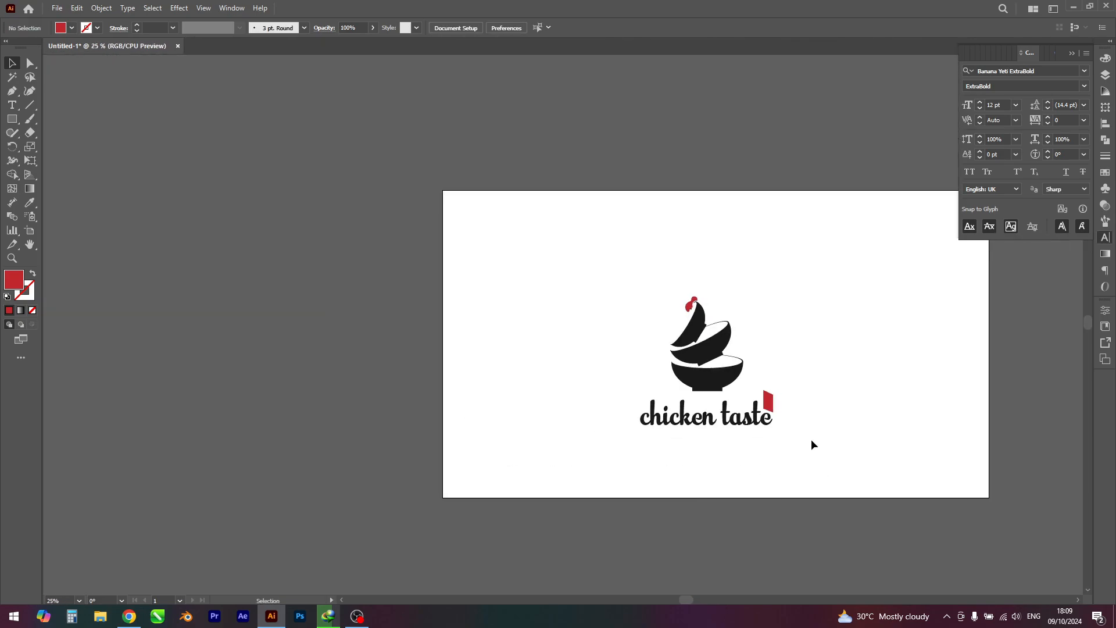
scroll(811, 440, "up", 3)
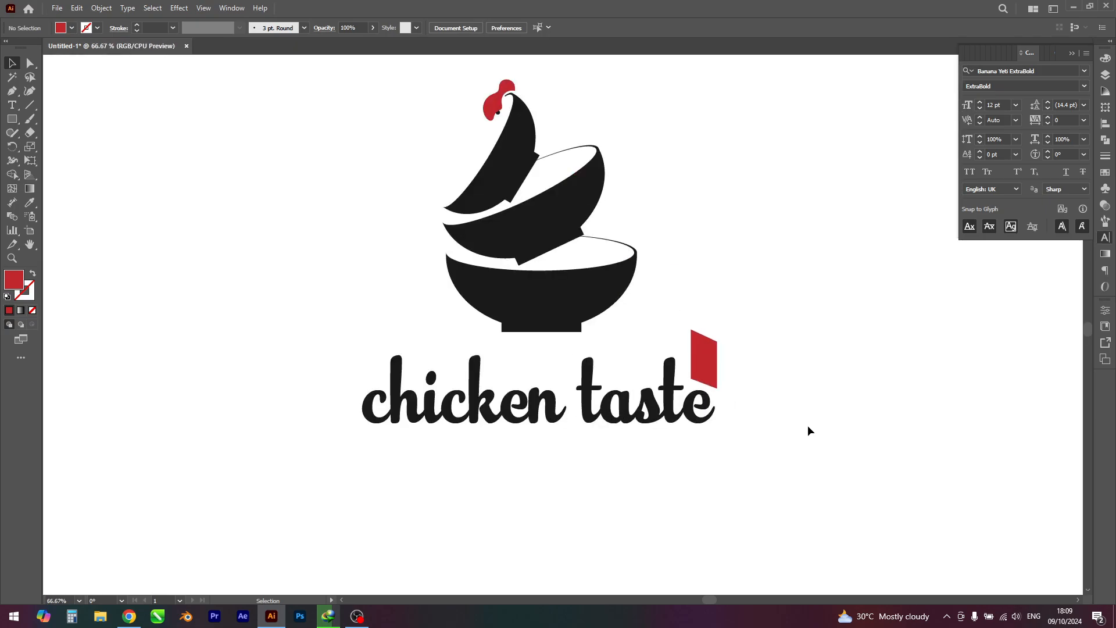
scroll(807, 424, "down", 3)
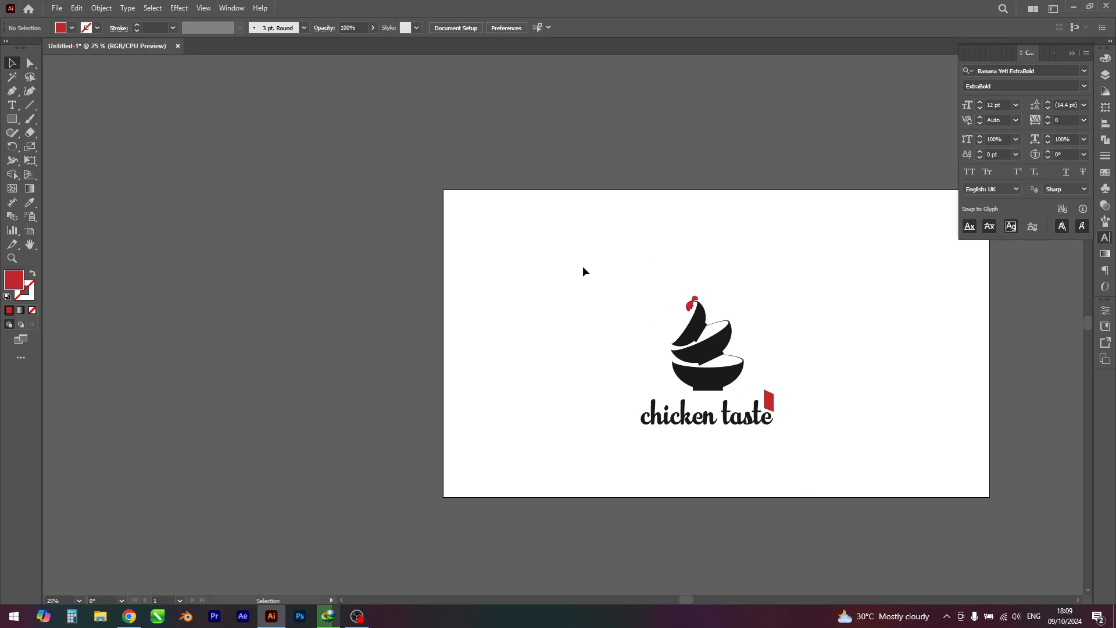
left_click_drag(583, 266, 847, 472)
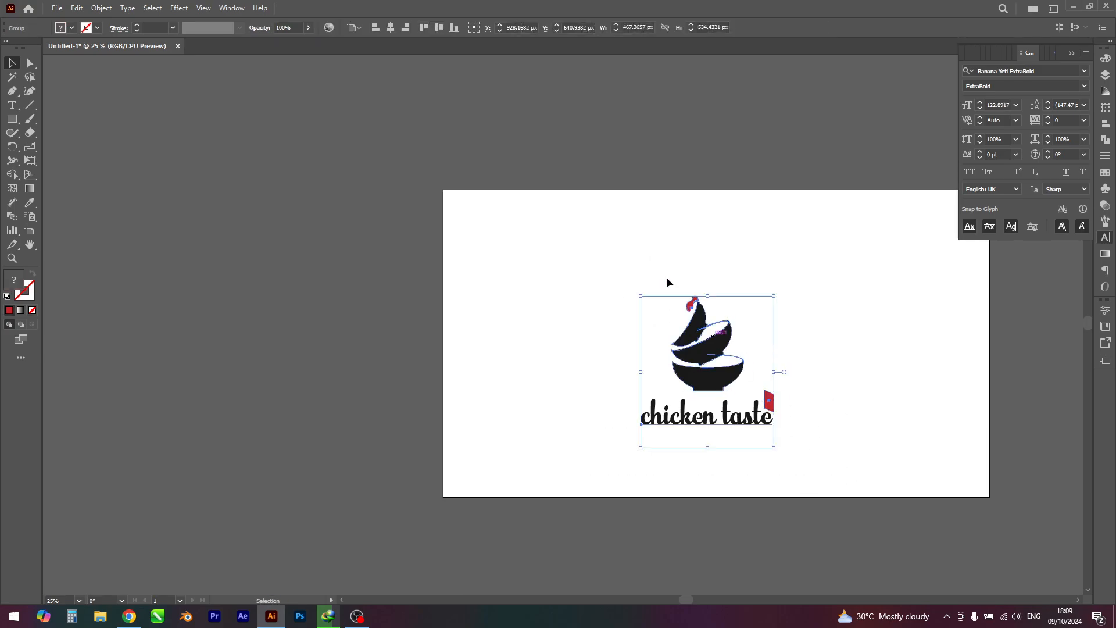
left_click(390, 27)
left_click(439, 27)
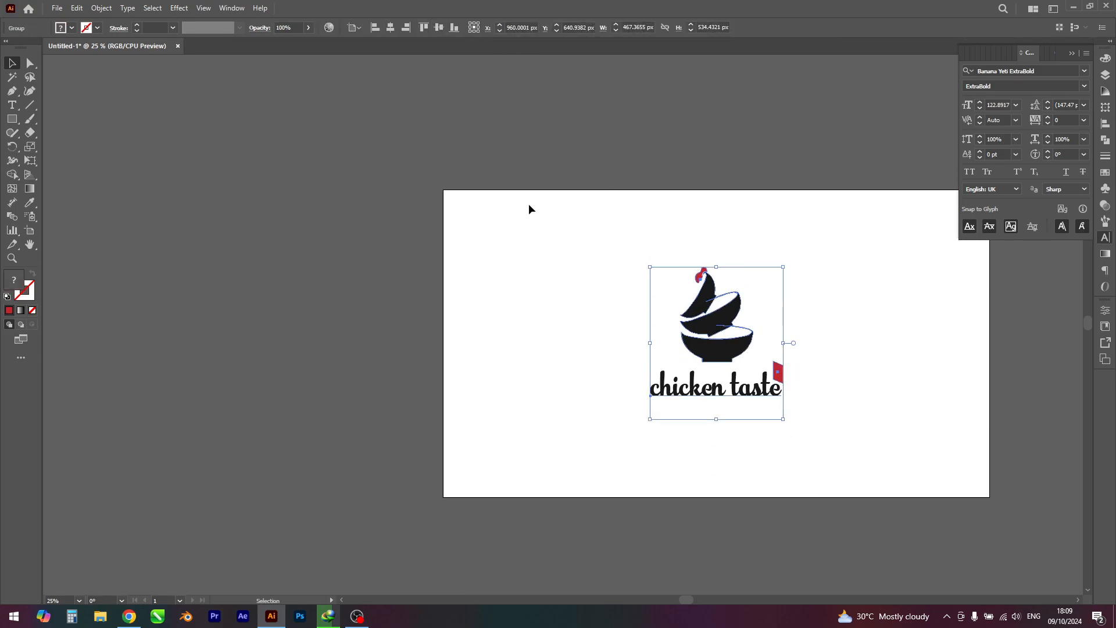
left_click(528, 205)
scroll(937, 365, "up", 1)
key("space")
left_click_drag(889, 386, 900, 390)
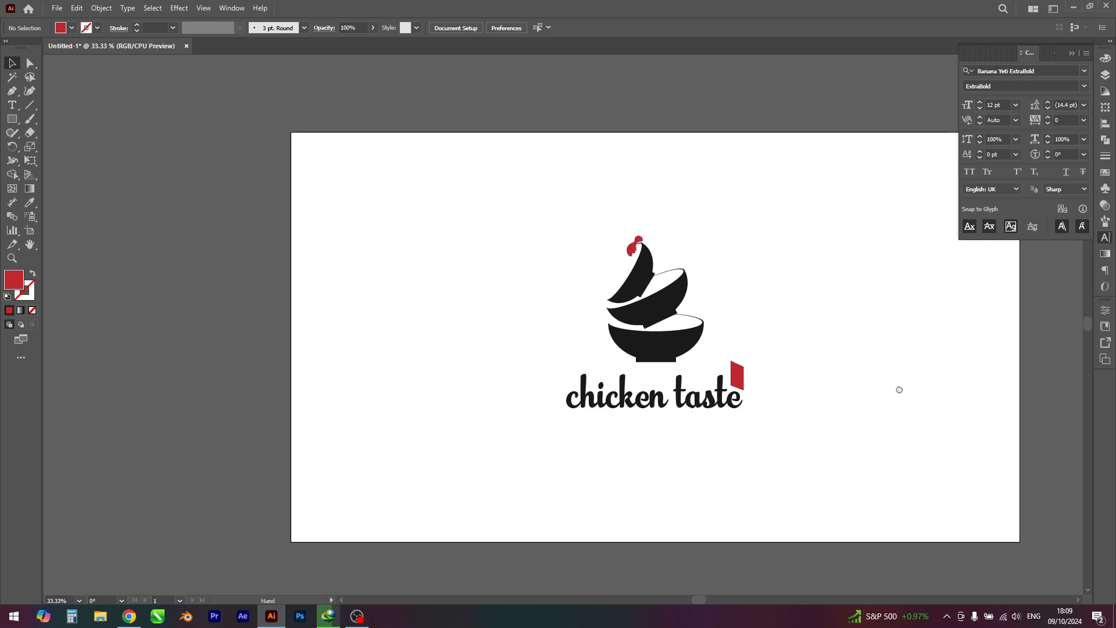